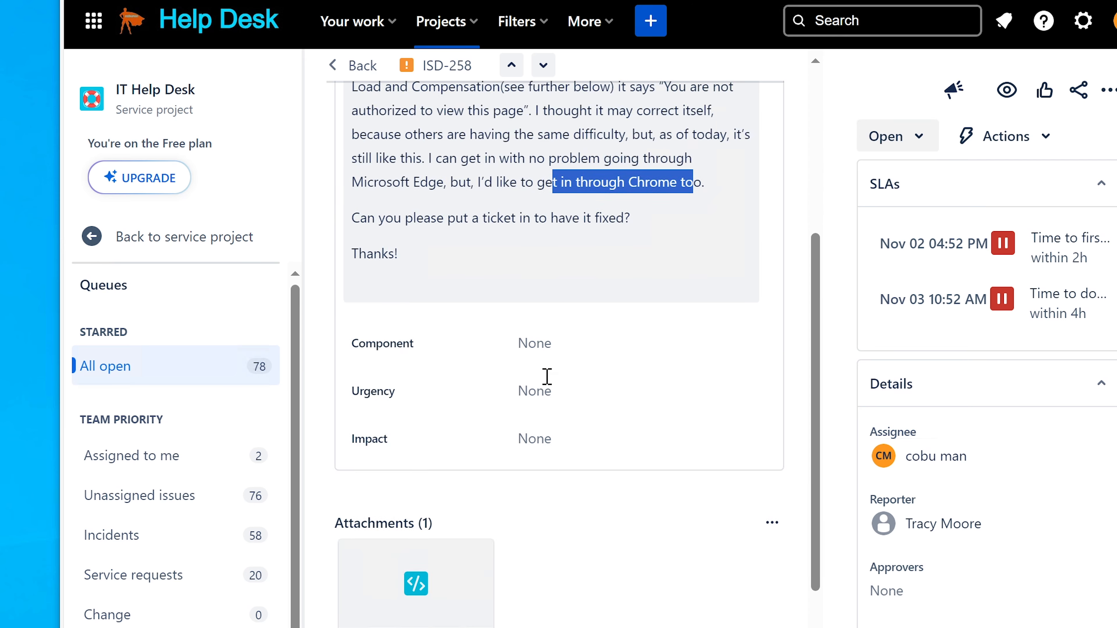
Start a reply to the customer reading "In your chrome browser, please delete cookies and site data specific to the website you are trying to access."
click(587, 514)
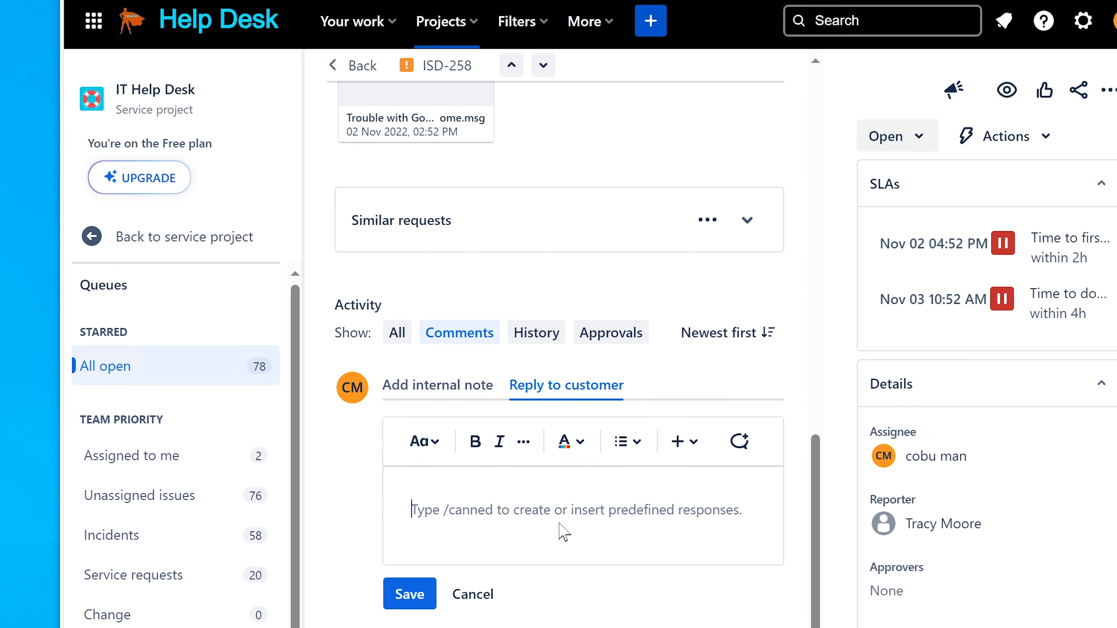
text(In your chrome bo)
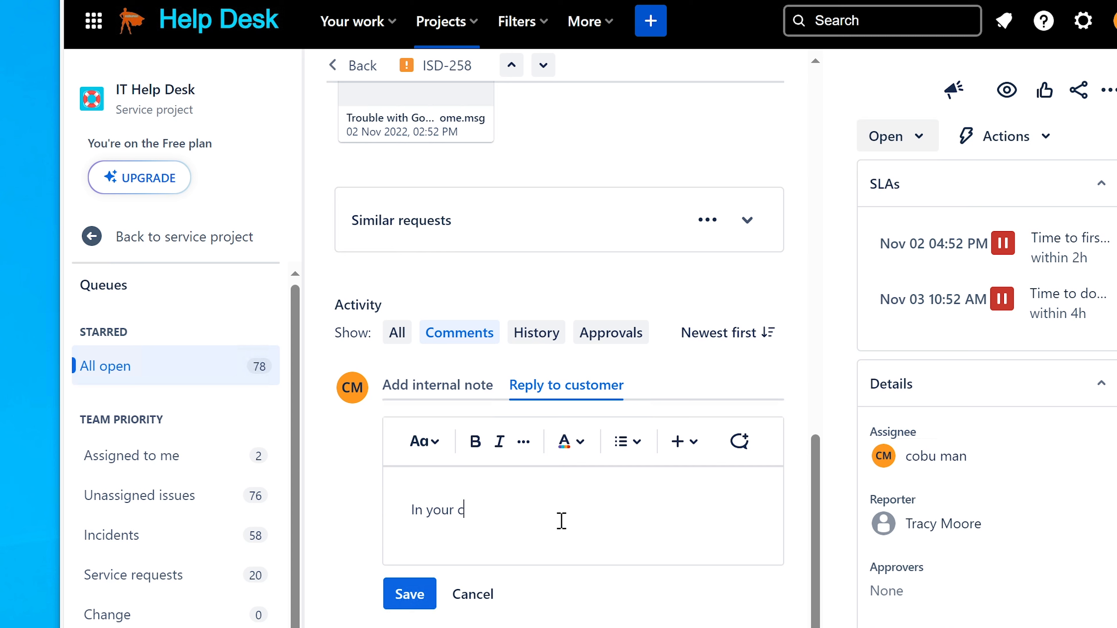
key(BackSpace)
text(rwo)
key(BackSpace)
key(BackSpace)
text(owser.)
key(BackSpace)
text(, please delete cookie)
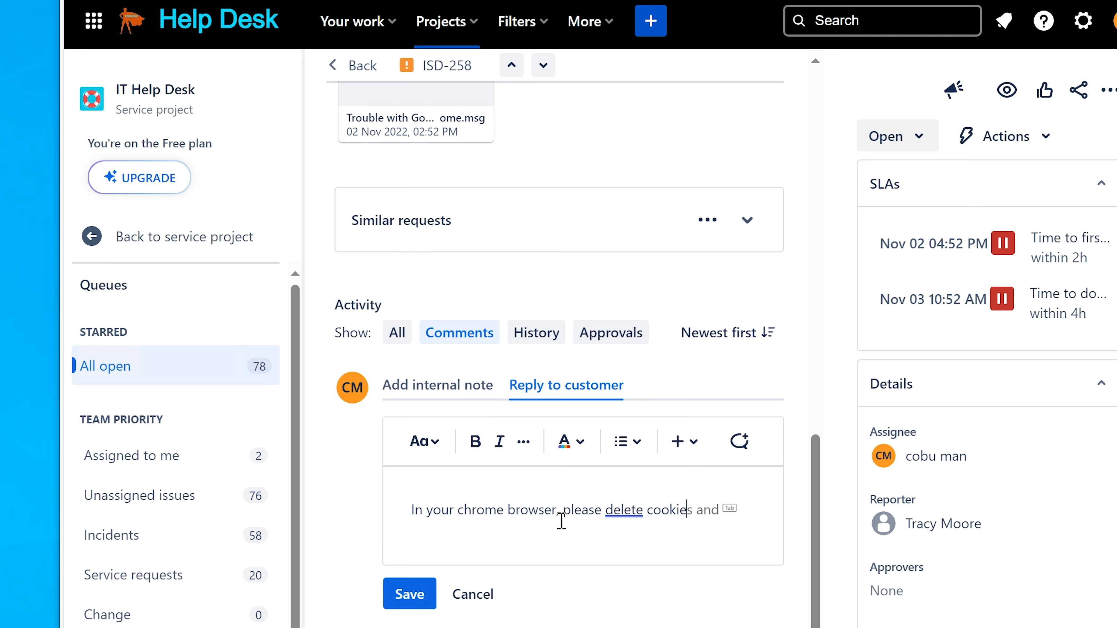
text(s and site data )
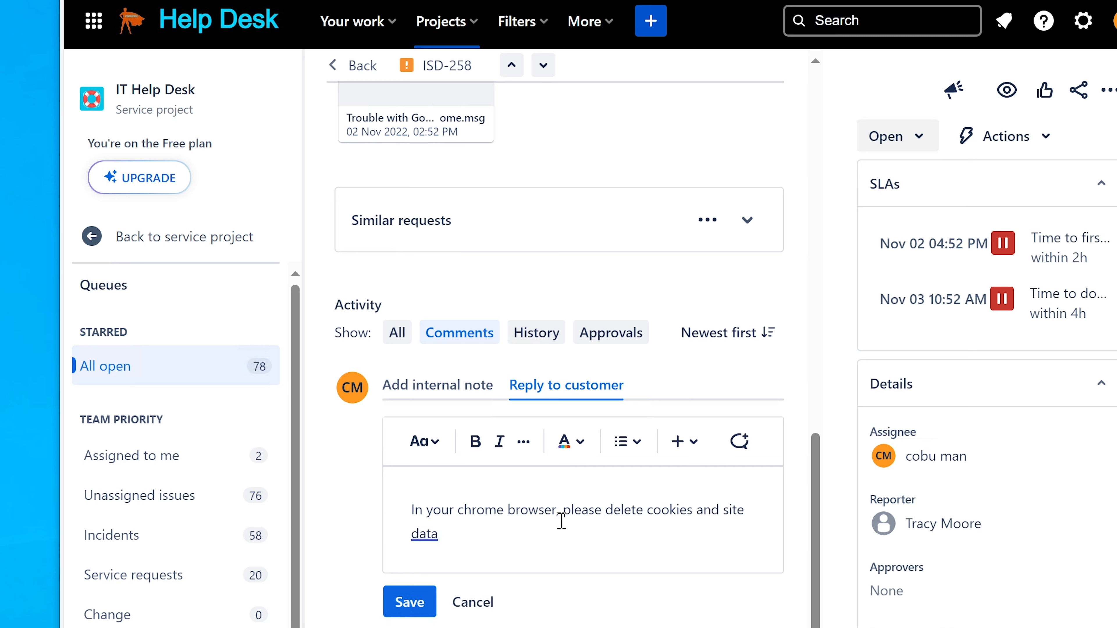
text(specific to the )
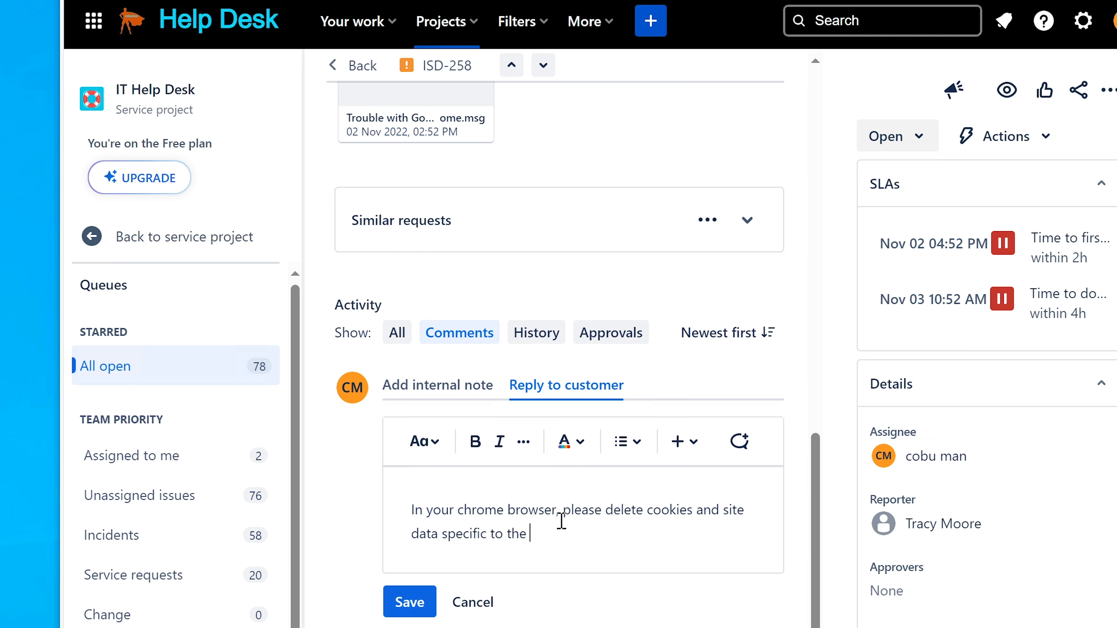
text(website you )
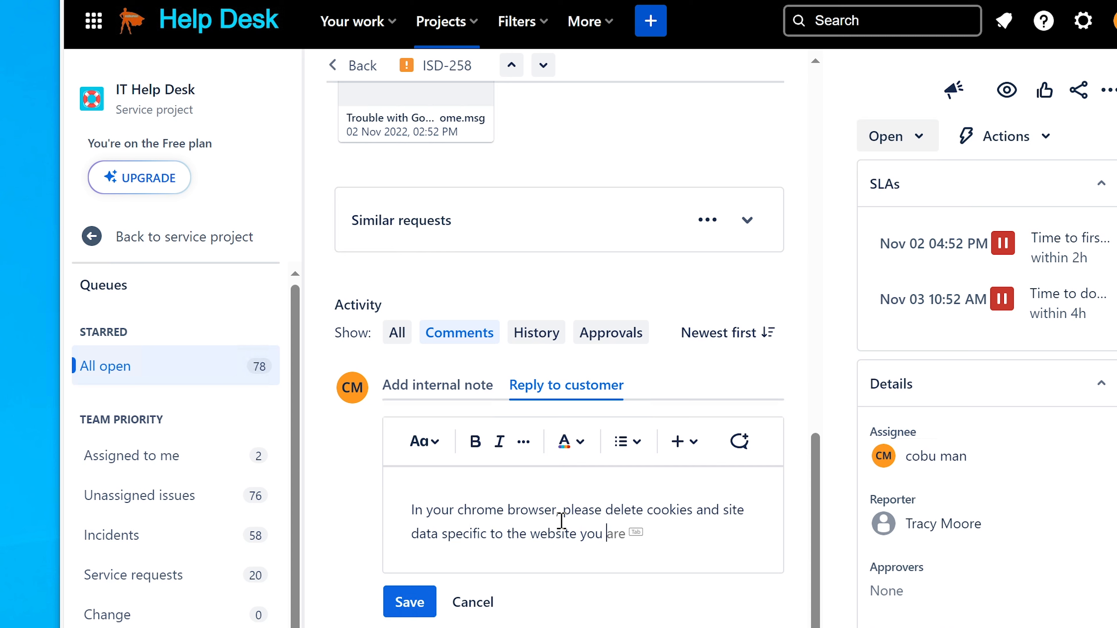
text(are trying to a)
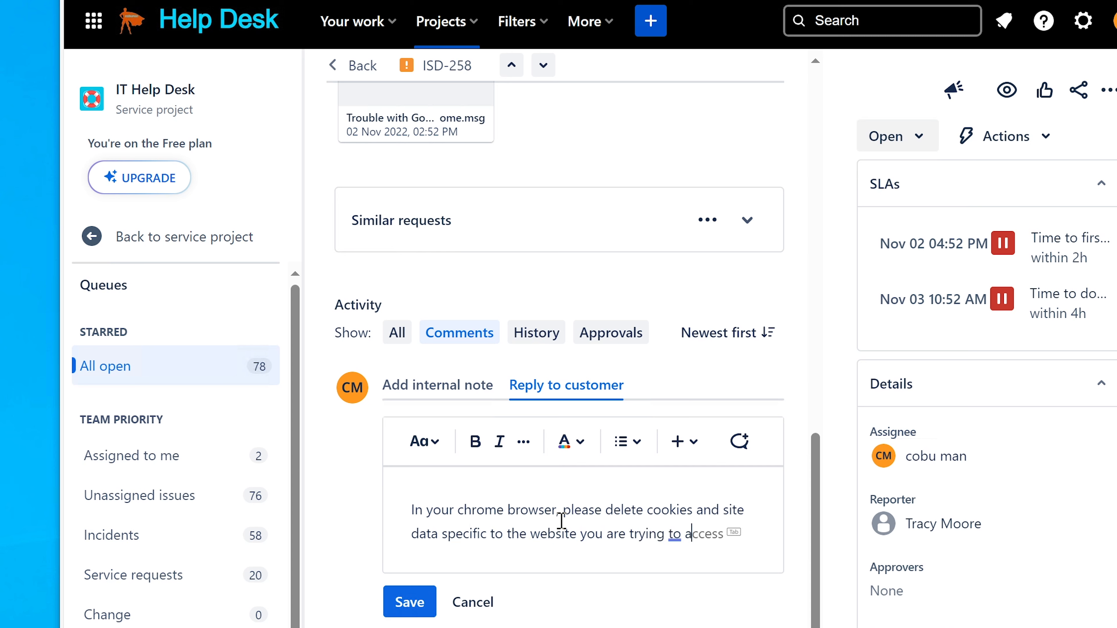
text(ccess. This is)
key(BackSpace)
key(BackSpace)
key(BackSpace)
key(BackSpace)
key(BackSpace)
key(BackSpace)
key(BackSpace)
key(BackSpace)
key(BackSpace)
Prepend "The reason why you may not be able to access this website through Chrome... is most likely related to old cached data..." to the reply
key(Up)
key(Left)
key(Left)
key(Left)
key(Left)
key(Left)
key(Left)
key(Left)
key(Left)
key(Left)
key(Left)
key(Left)
key(Left)
key(Left)
key(Left)
key(Left)
key(Left)
key(Left)
key(Left)
key(Left)
key(Left)
text(The reason why you may not be able to access )
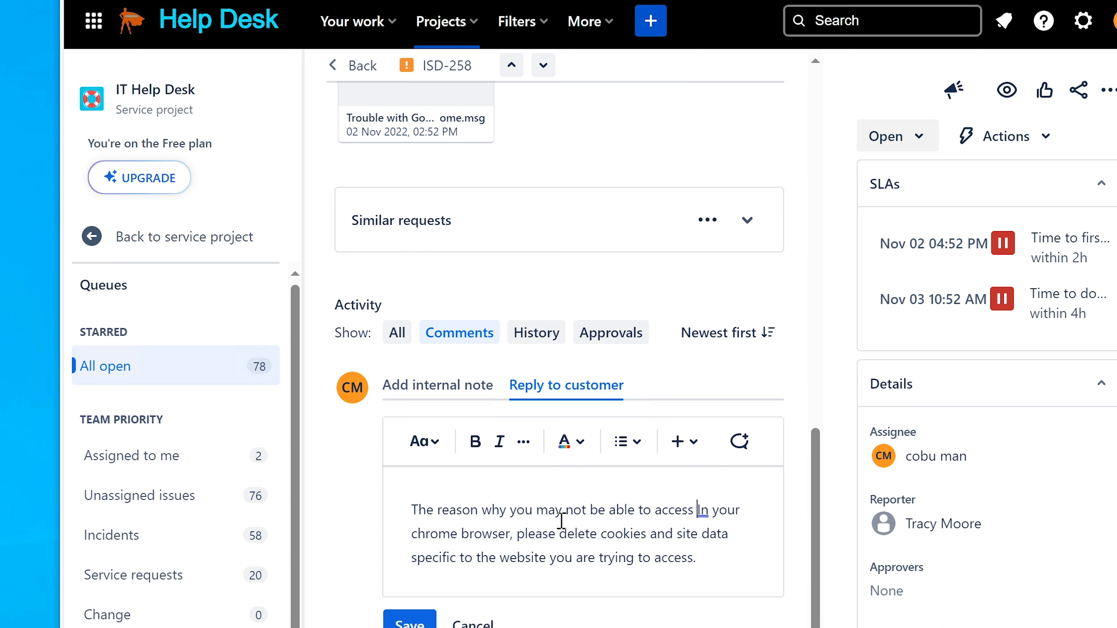
text(ths)
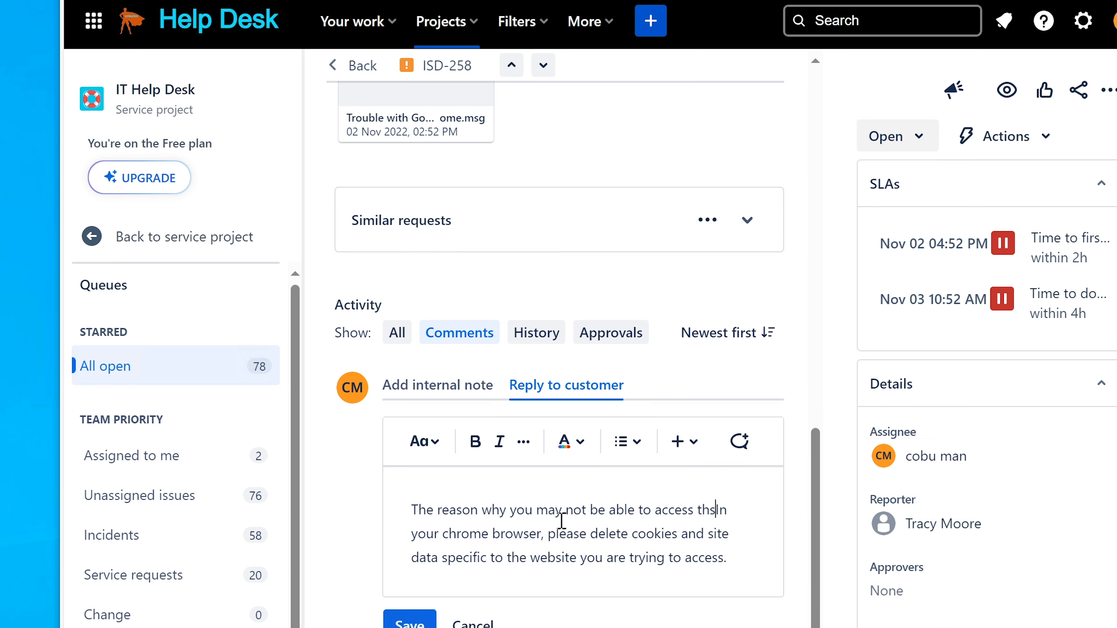
key(BackSpace)
text(is websit)
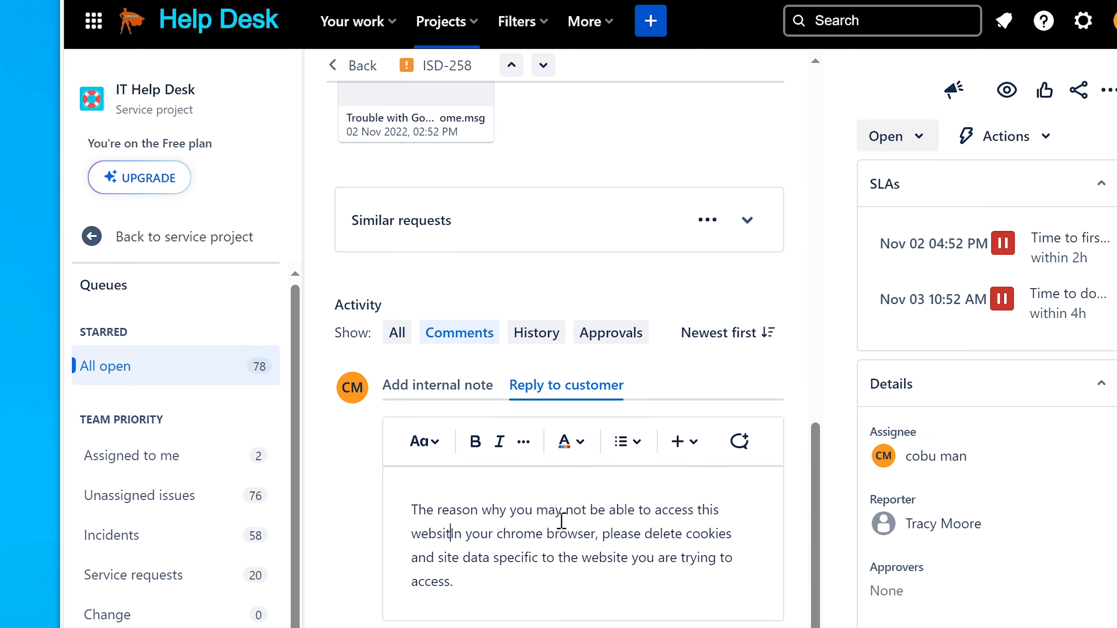
text(e through Ch)
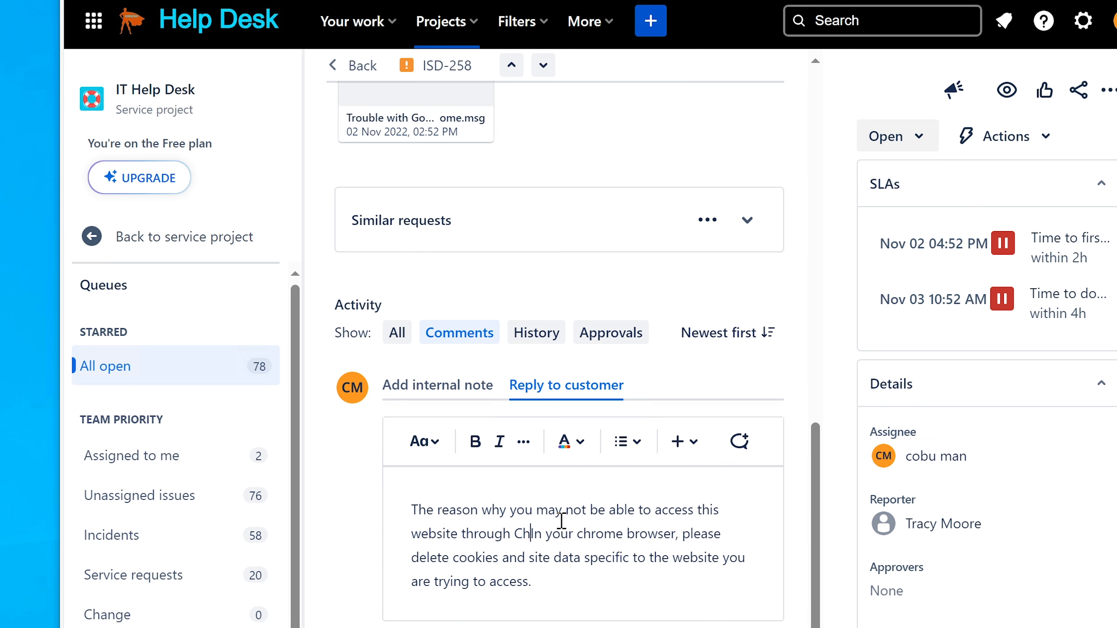
text(rome... i)
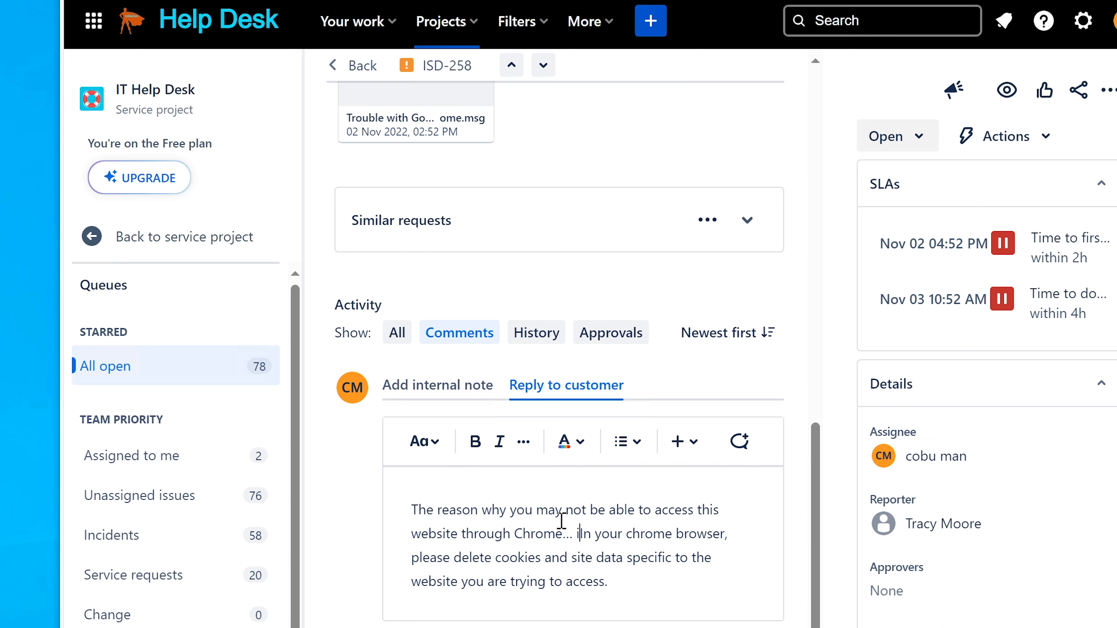
text(s most likely related to old d)
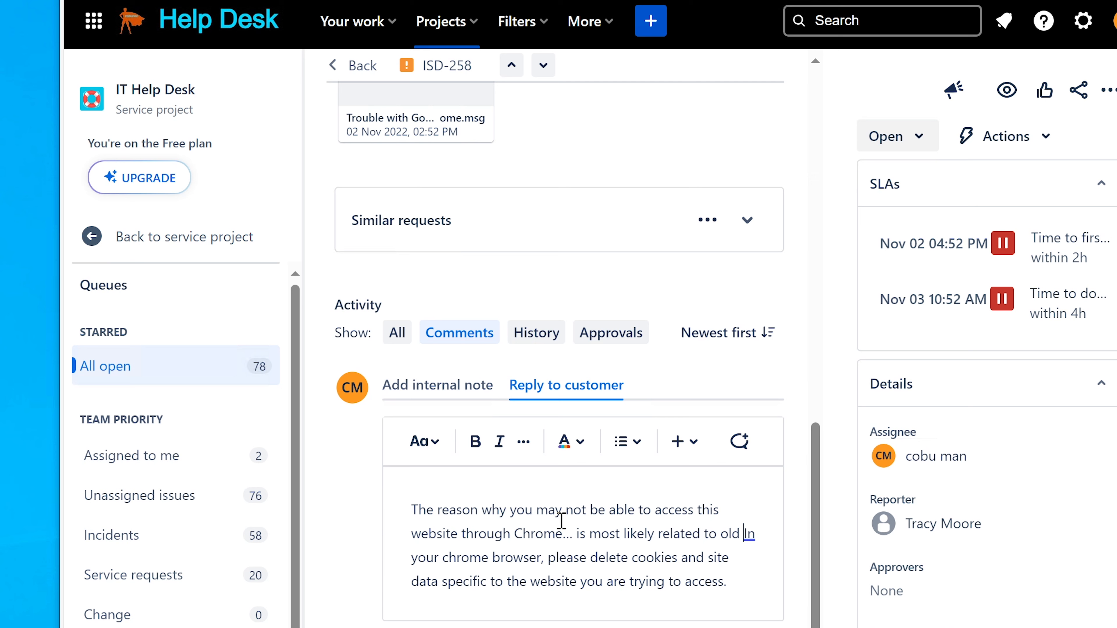
text(ached )
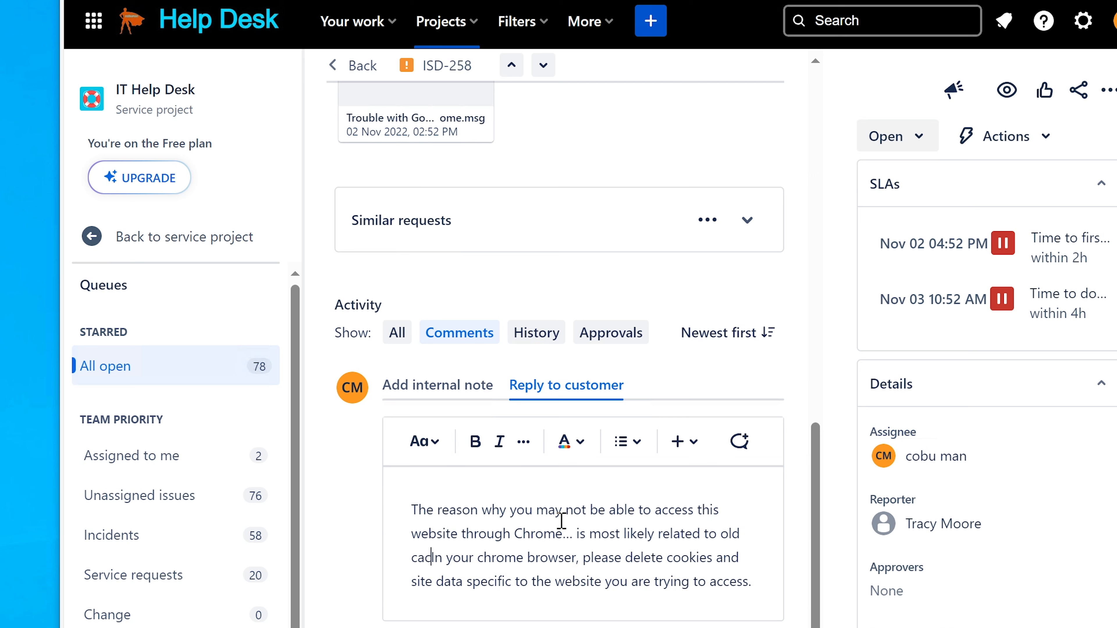
text(data)
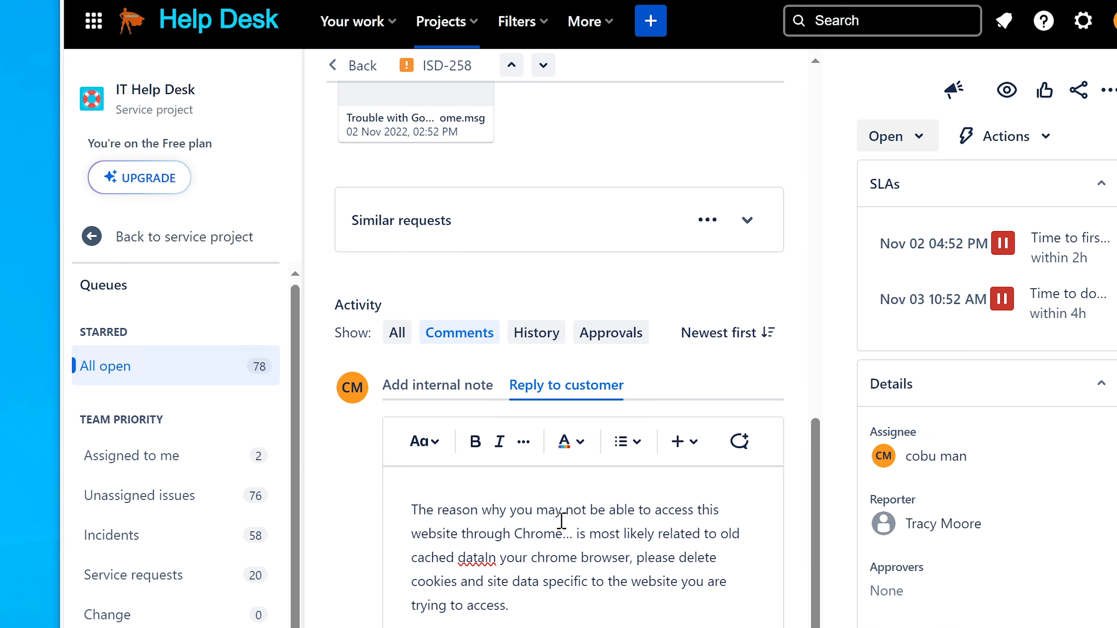
text(. )
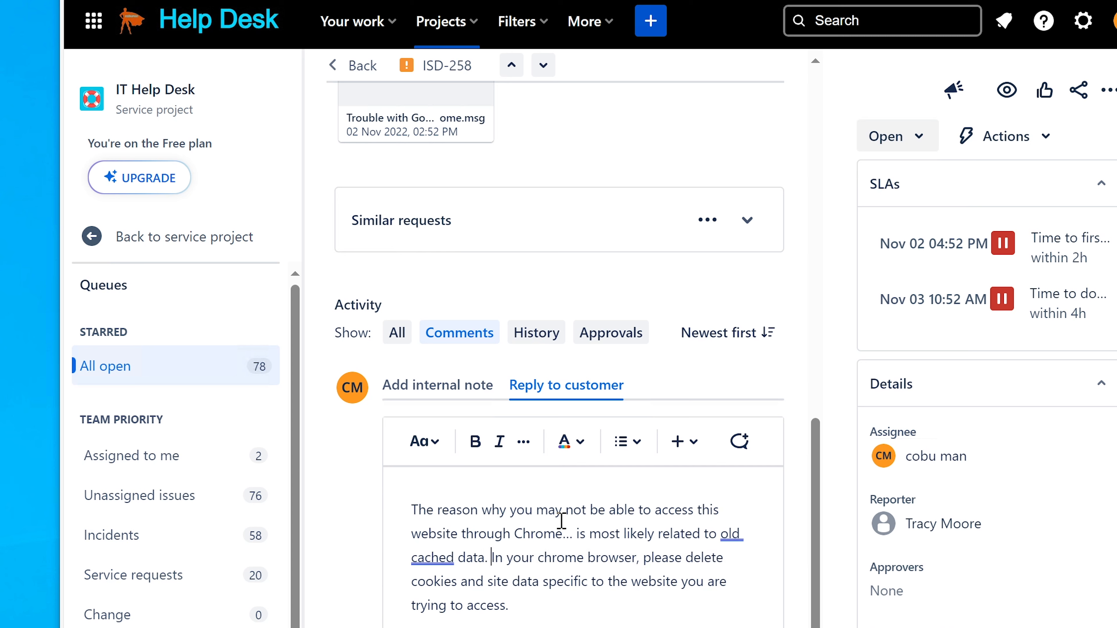
text(..)
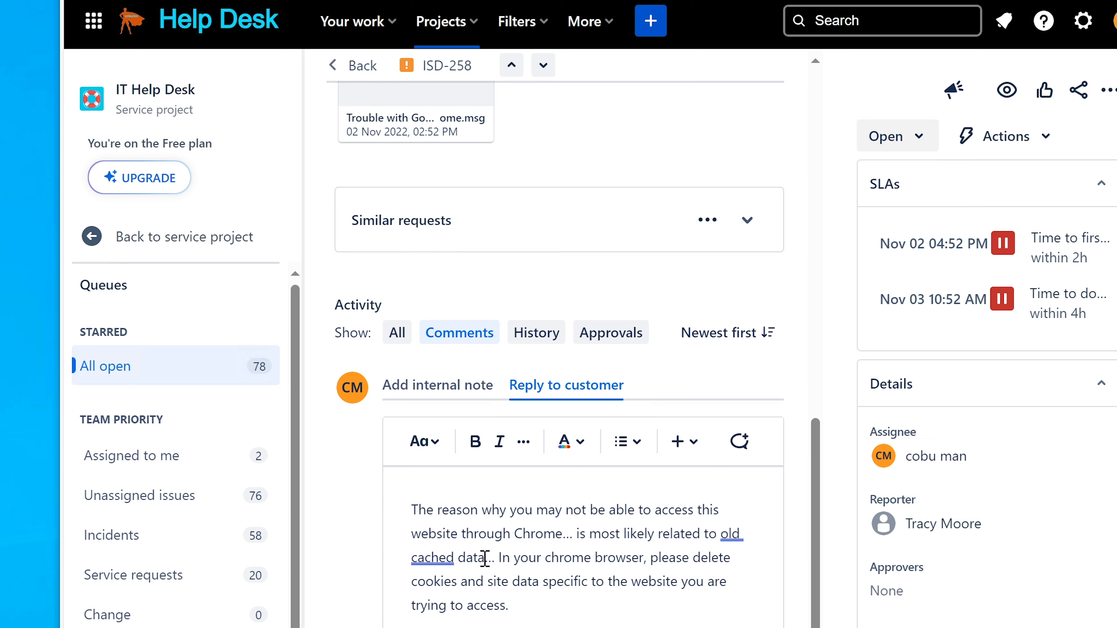
Post the reply to the customer and move the "Trouble with Google Chrome" ticket out of its Open status
click(540, 605)
key(ctrl+Return)
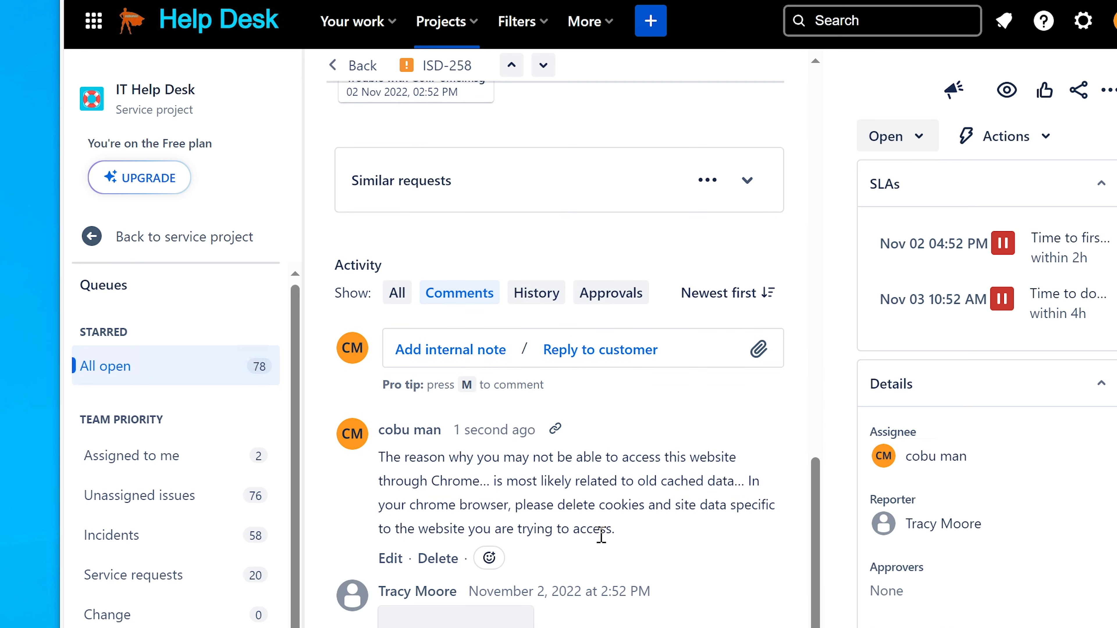
scroll(600, 535, up, 15)
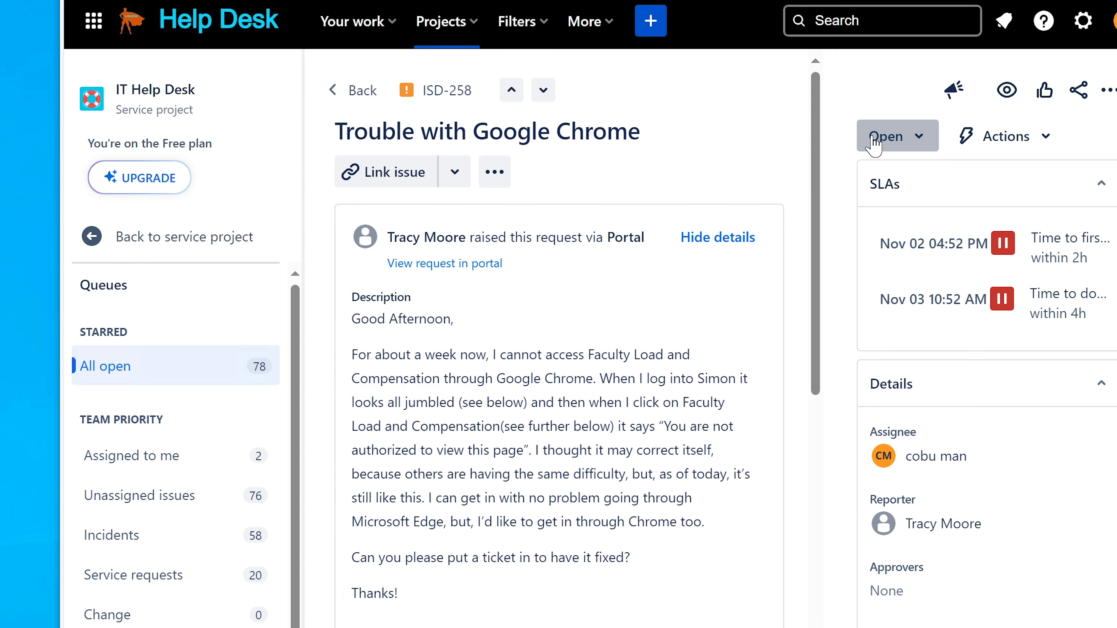
click(872, 143)
click(927, 286)
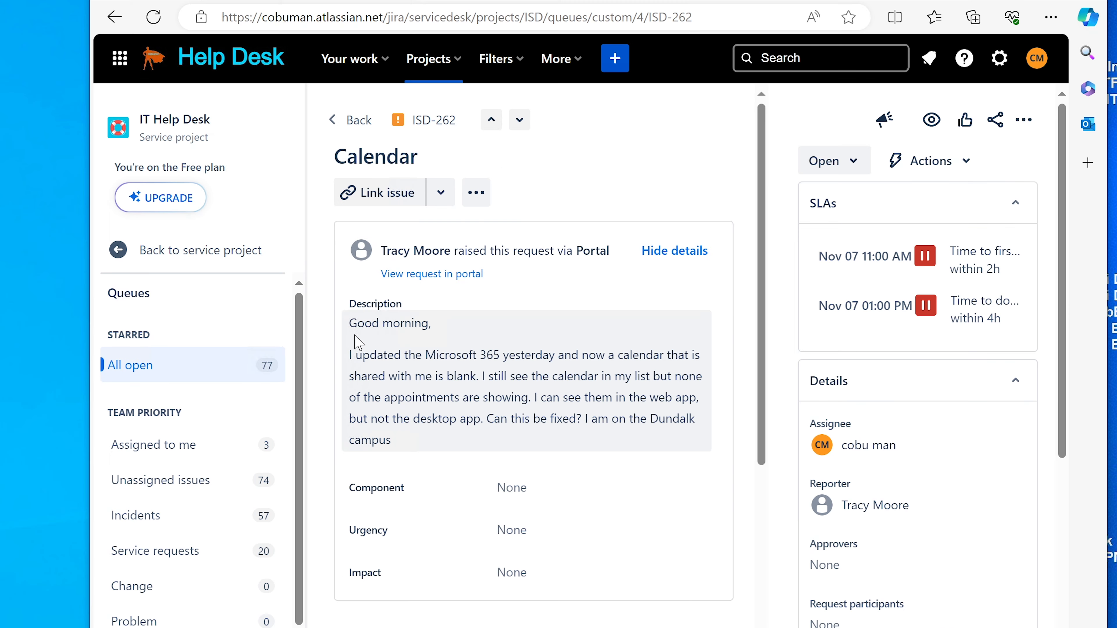
Examine the Calendar ticket's description for the Microsoft 365 update, the blank shared calendar and the difference between web and desktop apps
drag(350, 355, 479, 376)
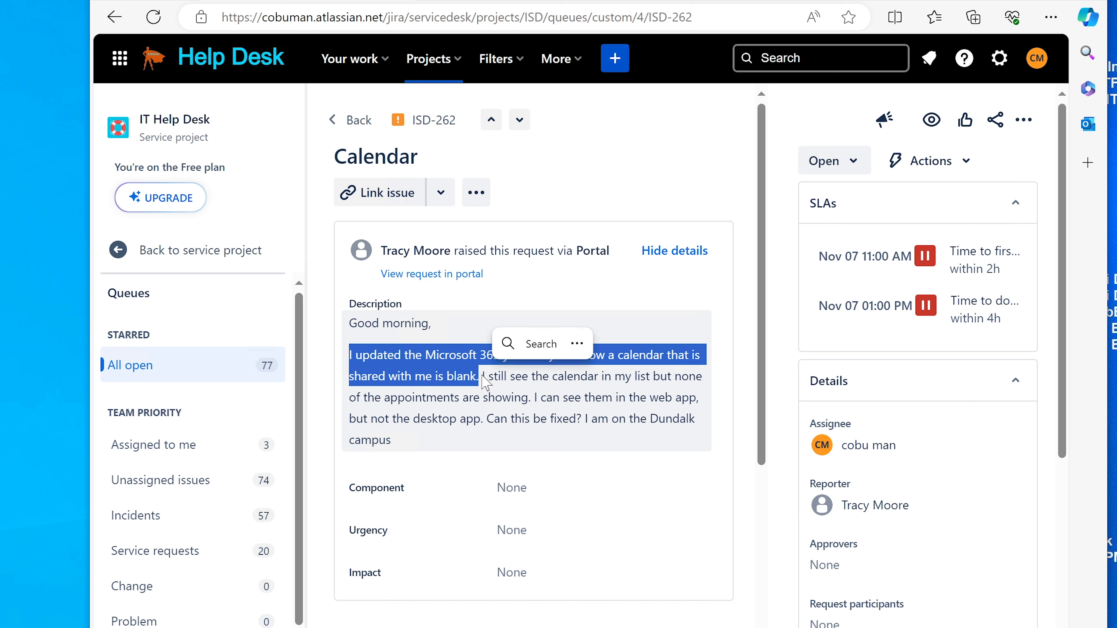
click(485, 376)
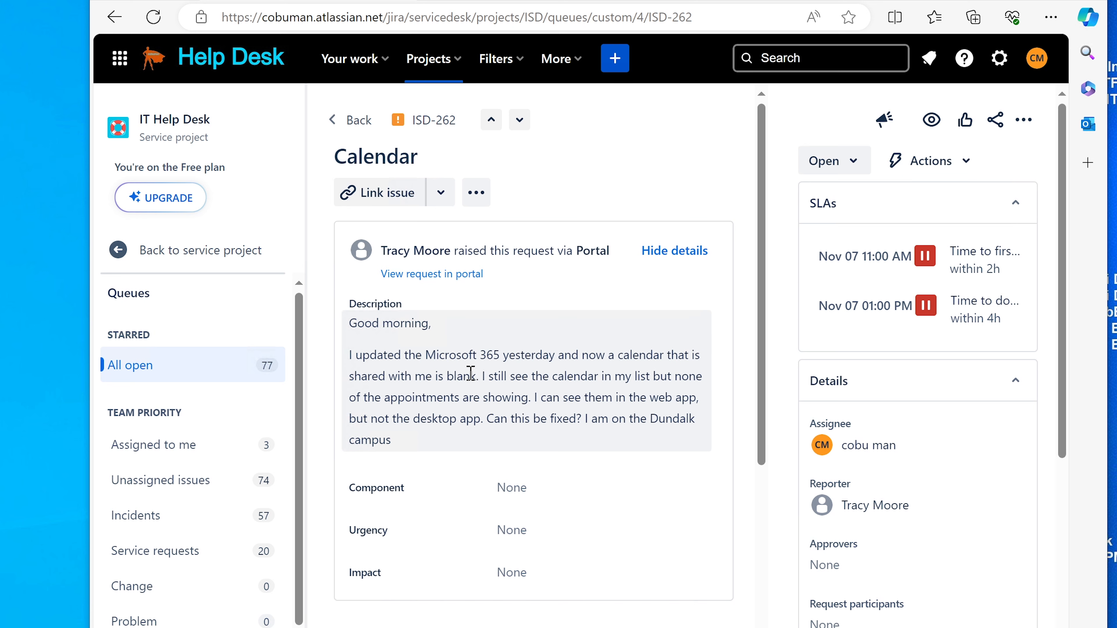
drag(478, 375, 354, 367)
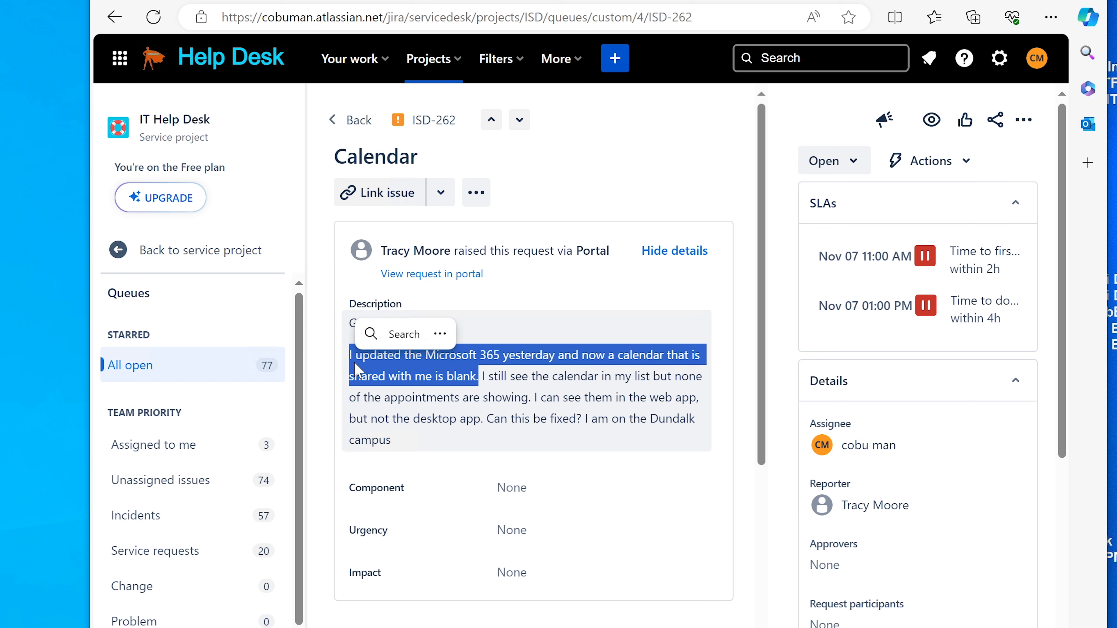
click(488, 355)
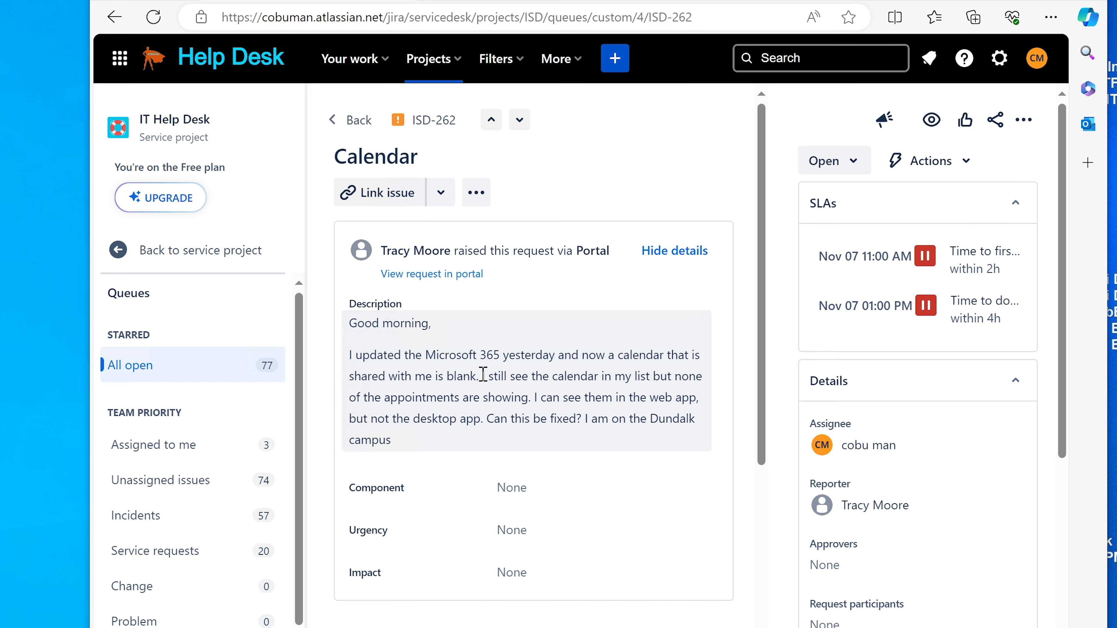
drag(483, 375, 348, 357)
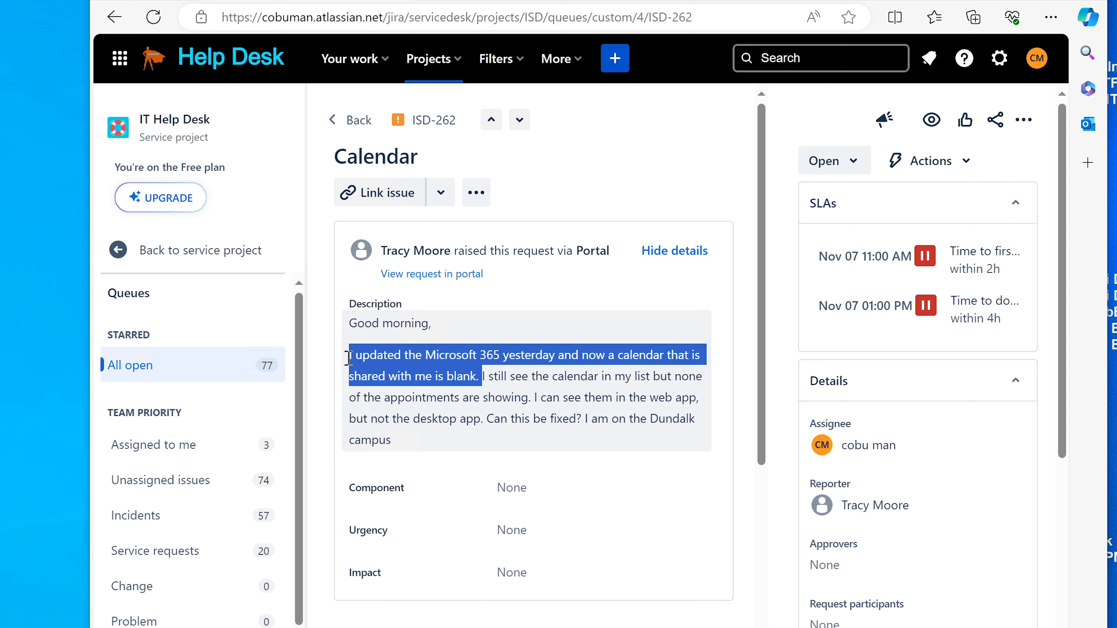
click(460, 356)
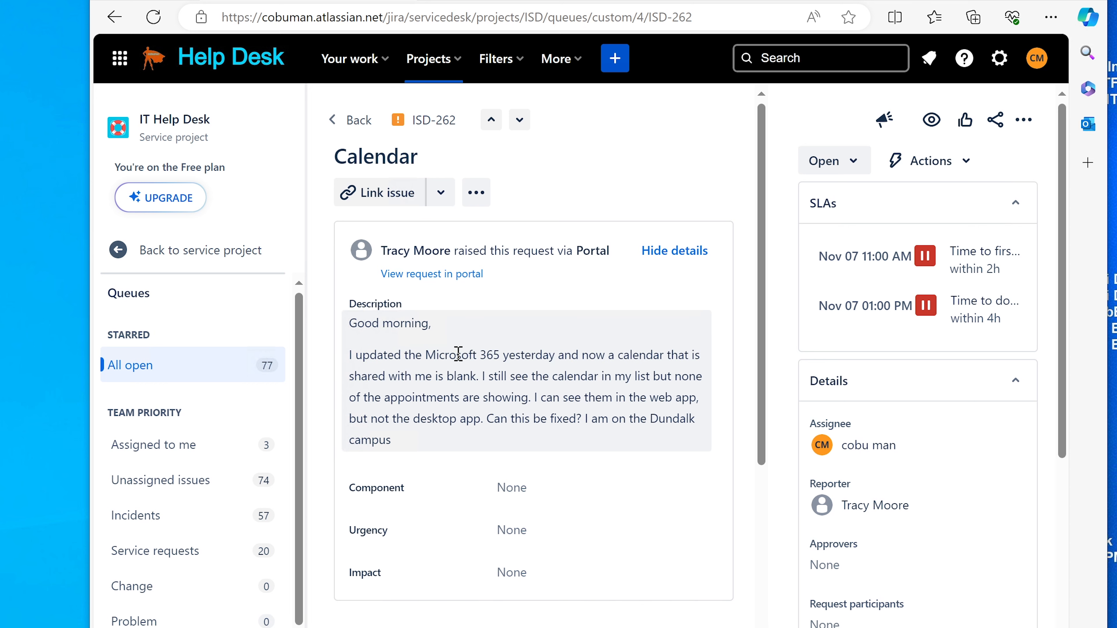
drag(482, 375, 350, 357)
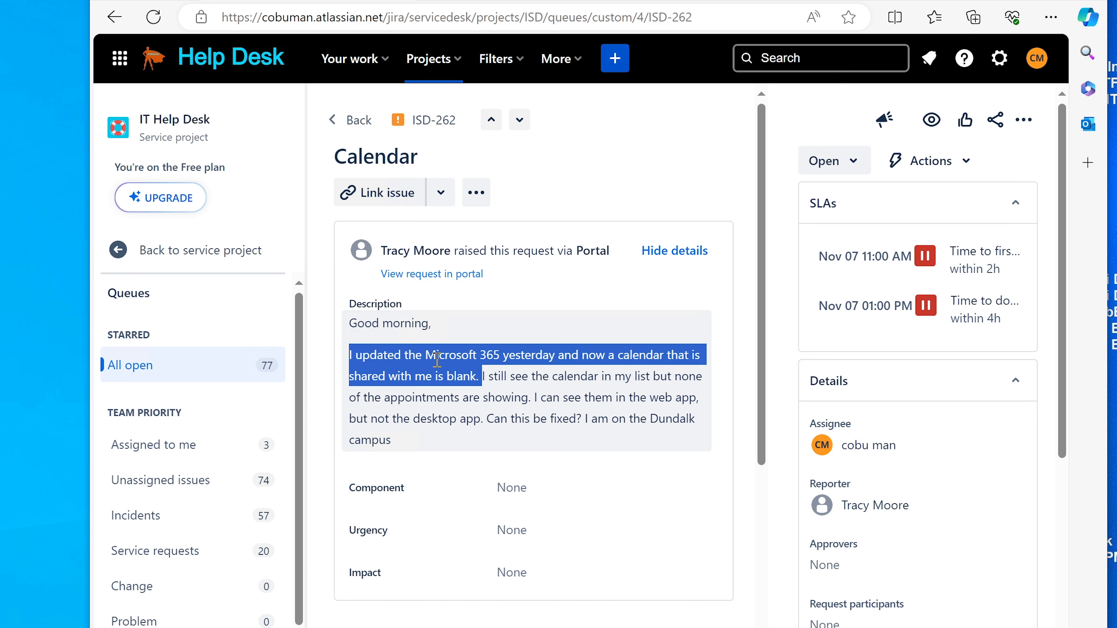
click(445, 356)
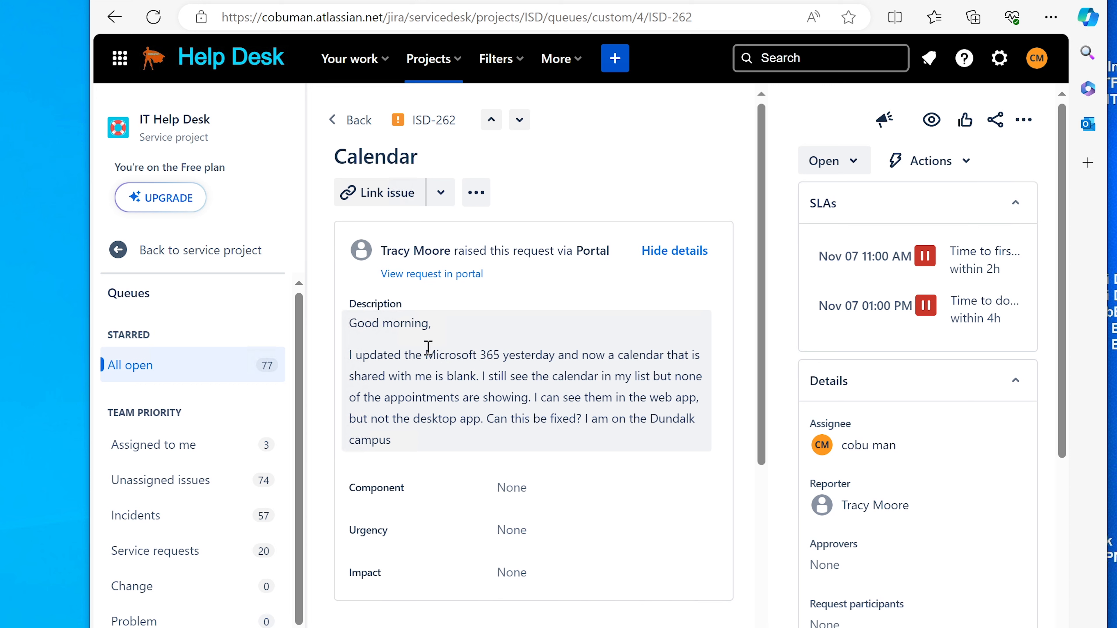
drag(425, 354, 503, 355)
click(482, 371)
drag(480, 376, 541, 396)
drag(541, 396, 494, 423)
click(492, 412)
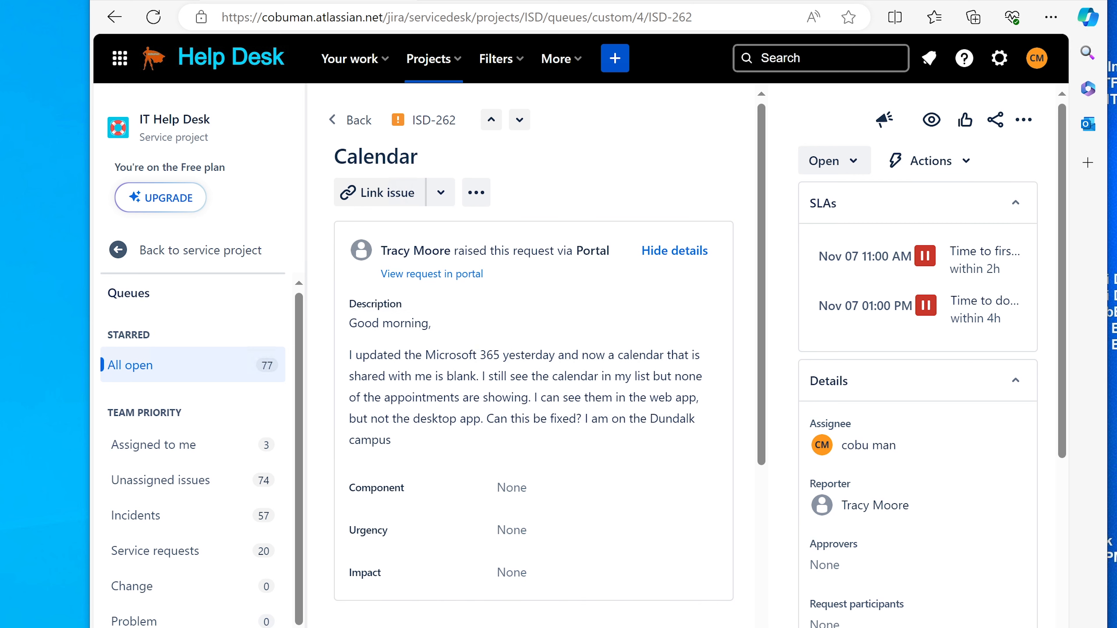
Launch the Outlook desktop app, open the second mail account's inbox and dismiss the Focused Inbox notice
key(super+s)
text(outlook)
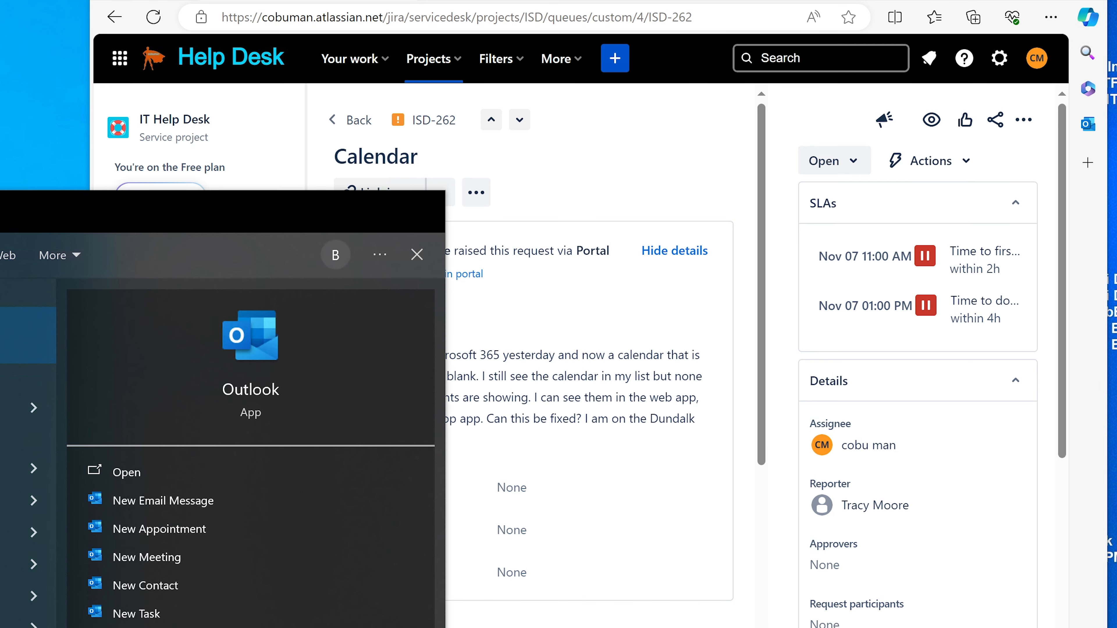
key(Return)
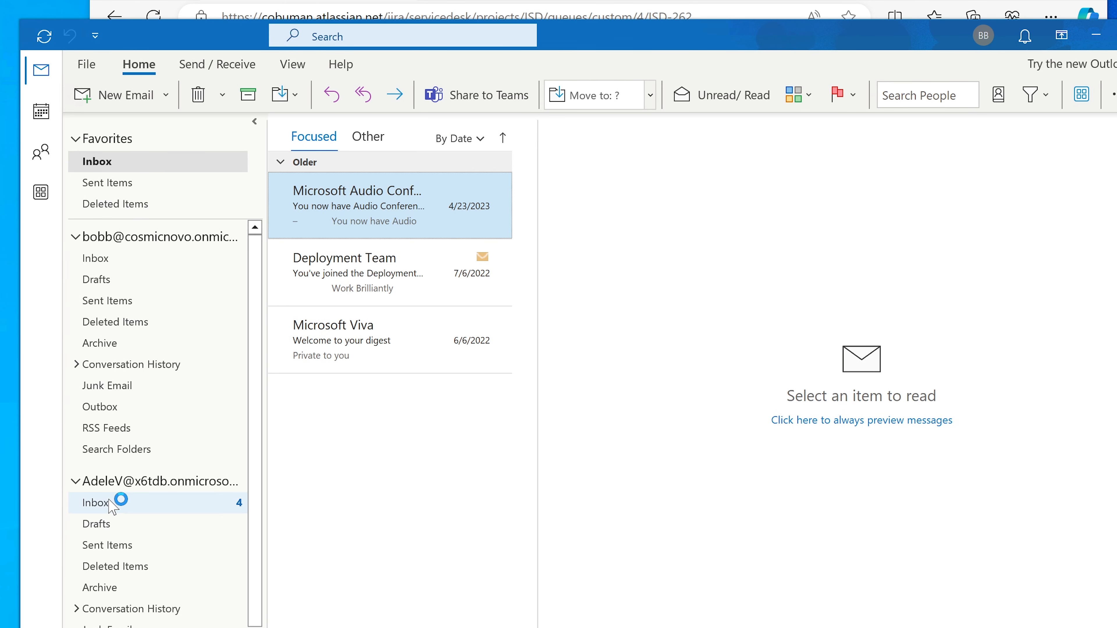
click(119, 502)
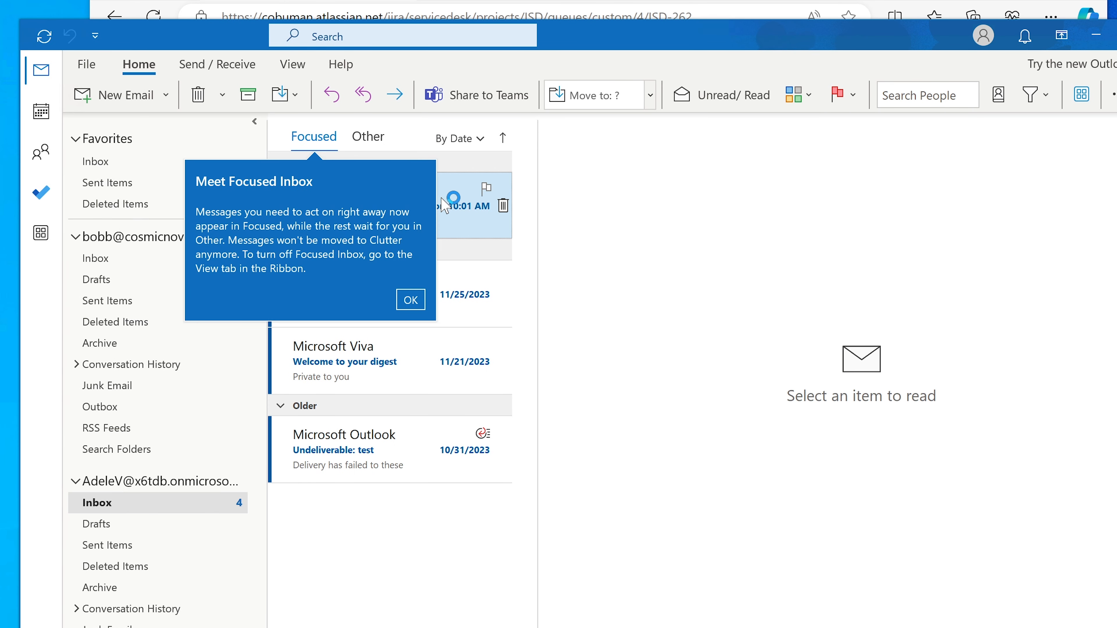
click(411, 299)
Reselect the second account's inbox and switch Outlook from mail to the calendar view
scroll(182, 301, down, 1)
scroll(183, 301, up, 1)
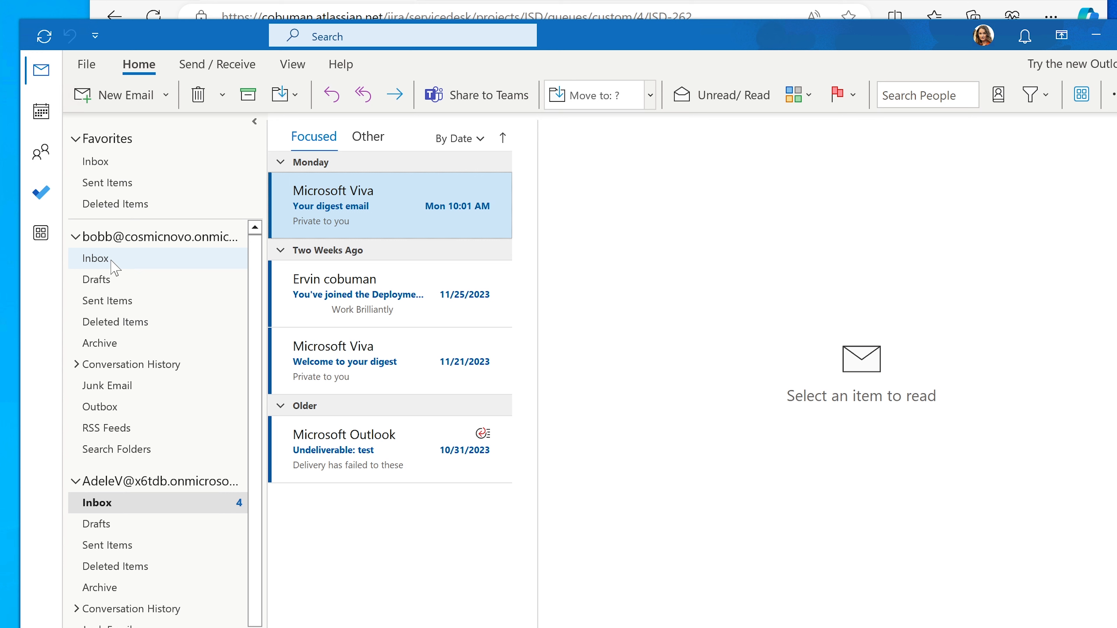
scroll(125, 279, down, 1)
click(97, 459)
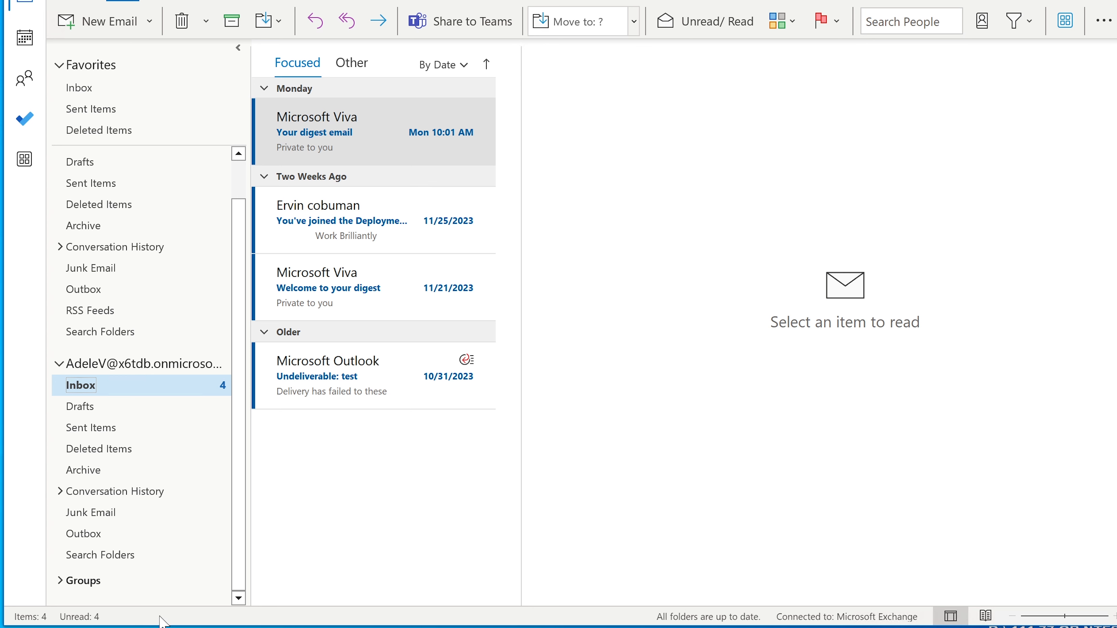
click(24, 38)
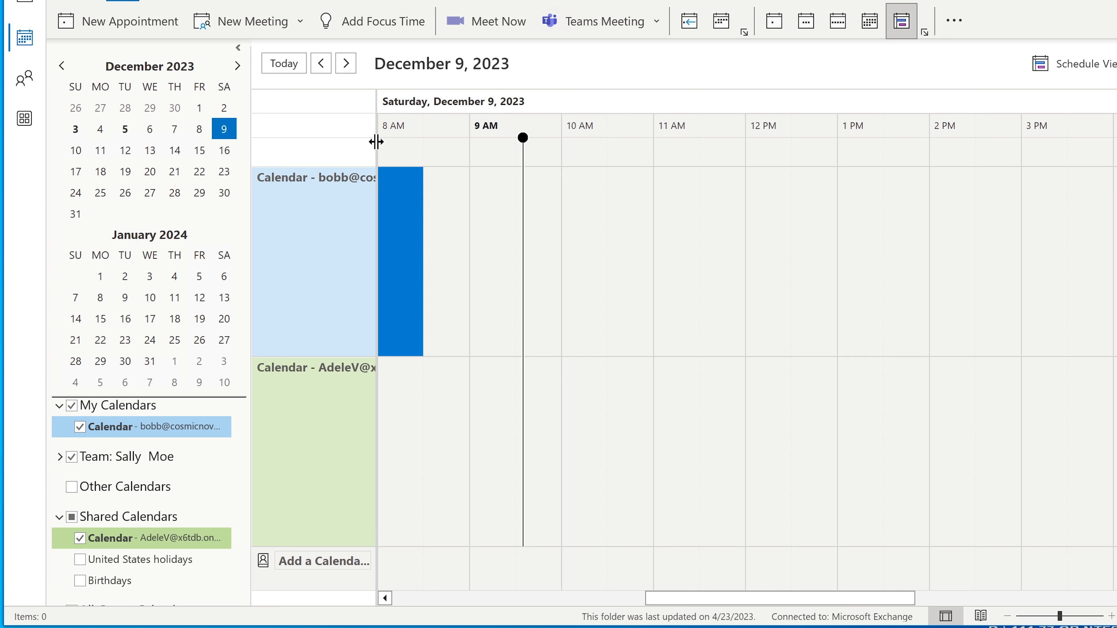
Widen the calendar name column, hide the shared calendar and switch the schedule to the Week view
drag(376, 143, 489, 144)
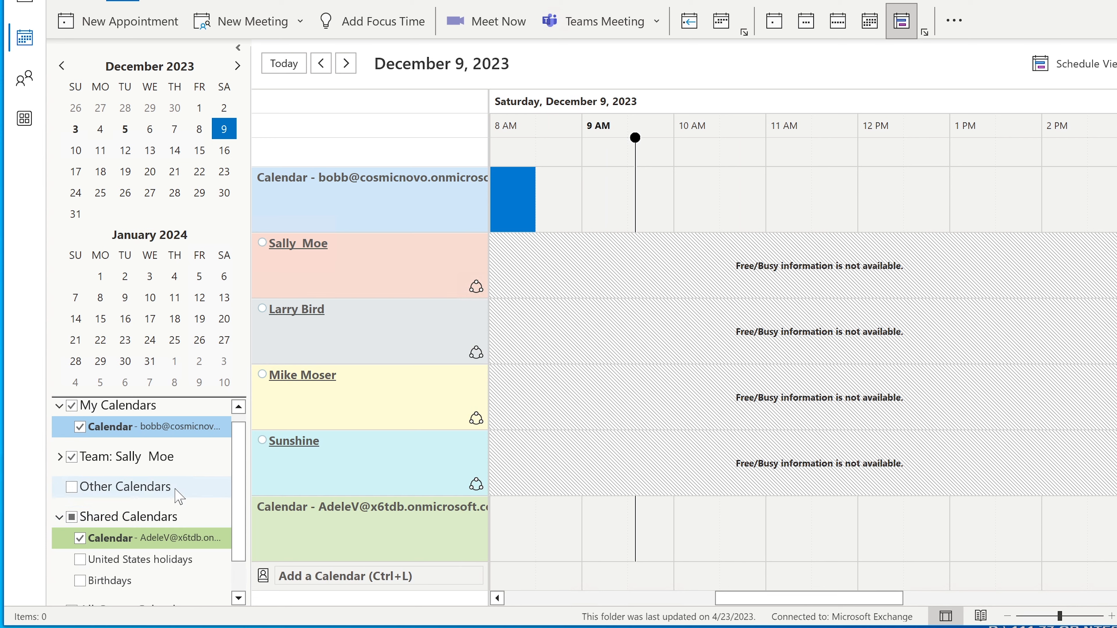
scroll(176, 497, down, 1)
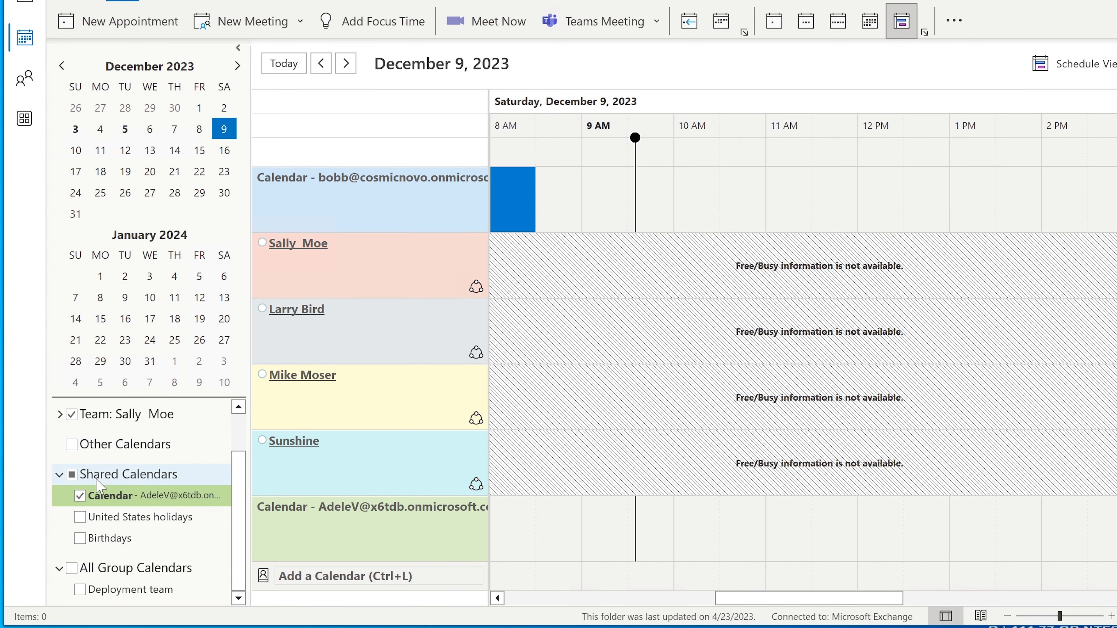
click(80, 496)
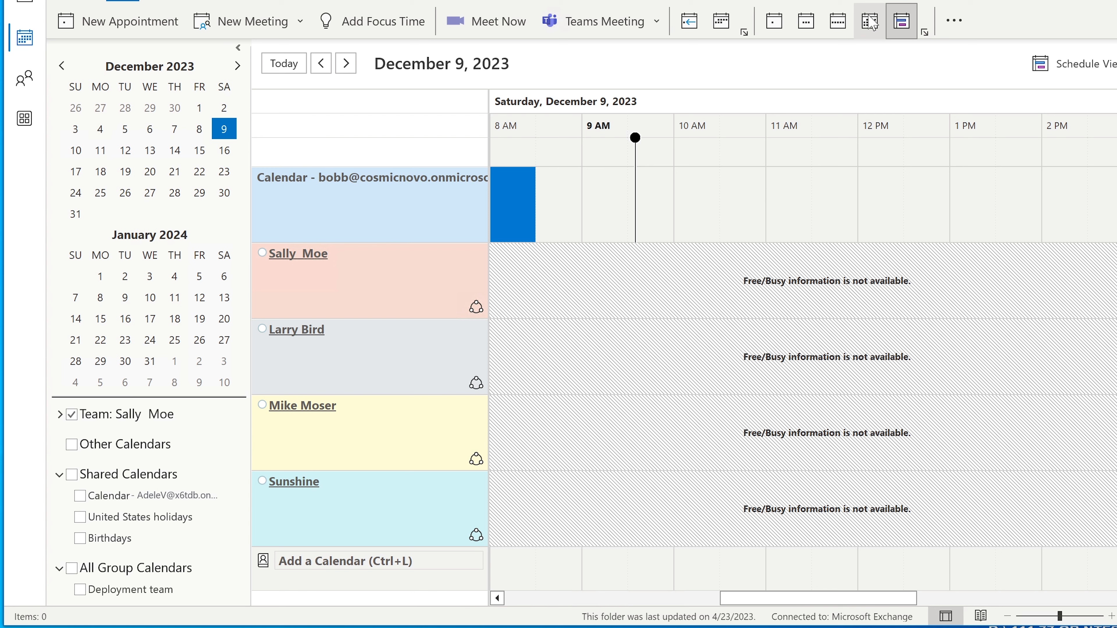
click(838, 23)
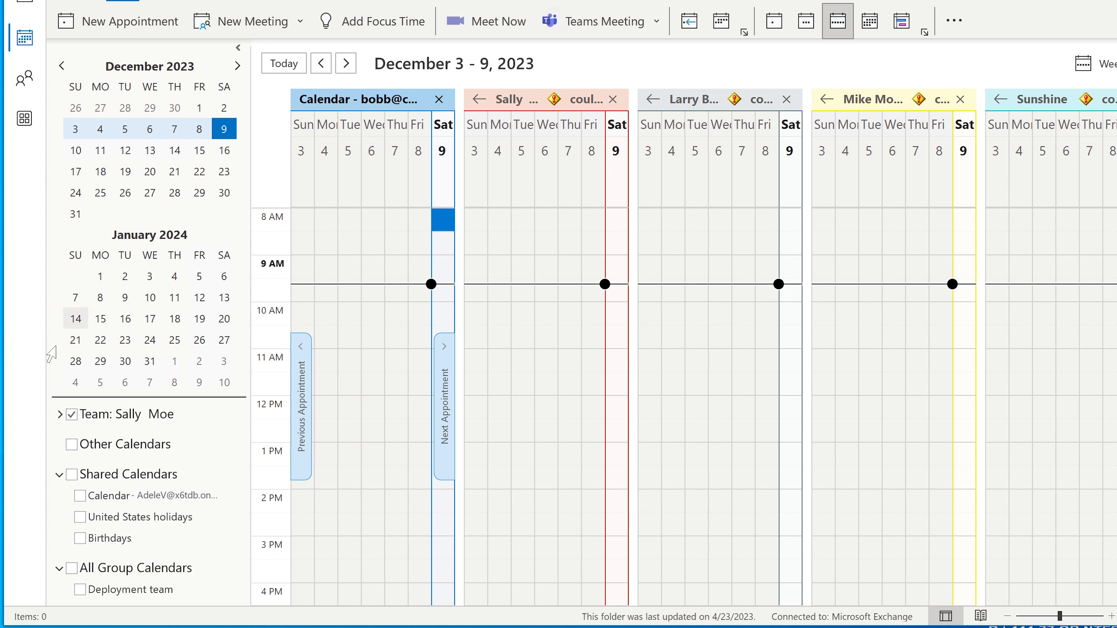
Show the shared Calendar, United States holidays and Birthdays calendars together in the week view
click(80, 495)
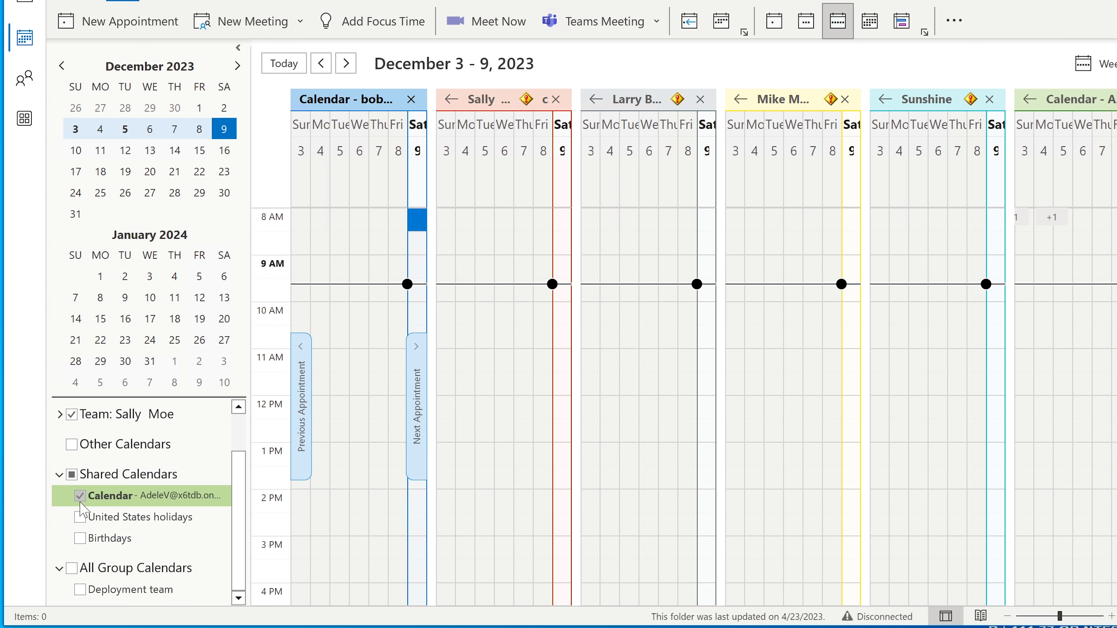
click(80, 518)
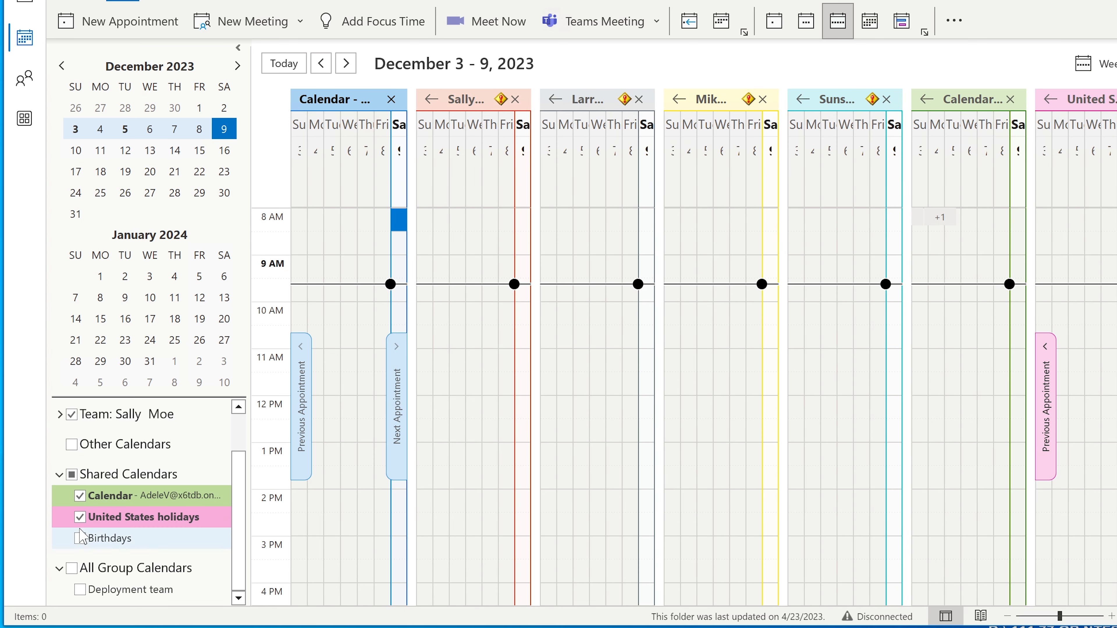
click(80, 539)
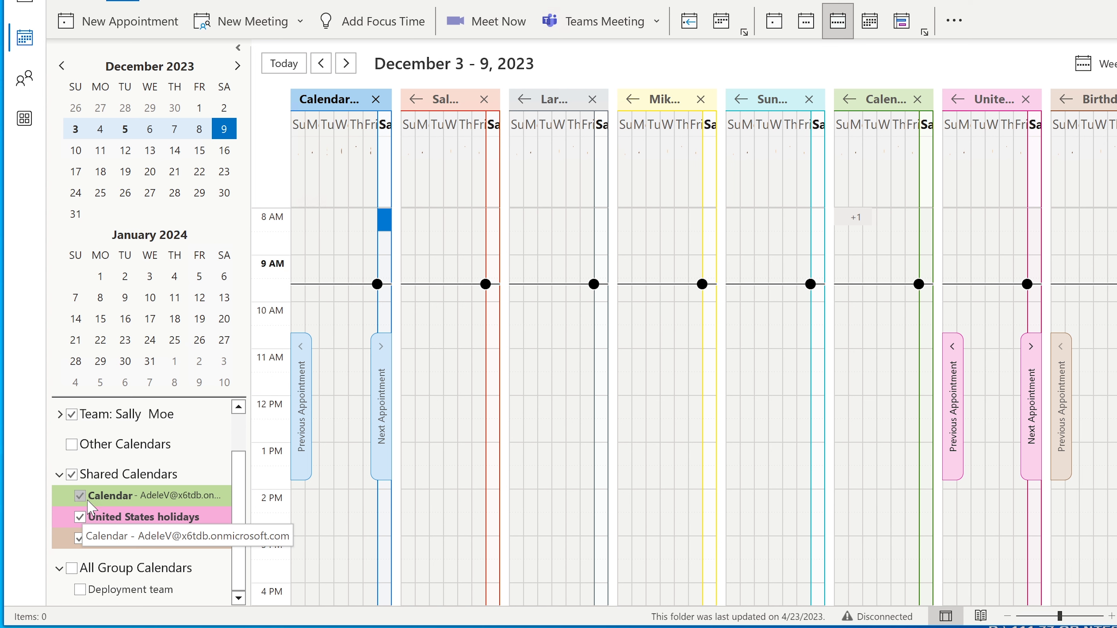
Hide all shared and team calendars, and turn only the shared Calendar back on
click(72, 475)
click(71, 414)
scroll(132, 457, up, 2)
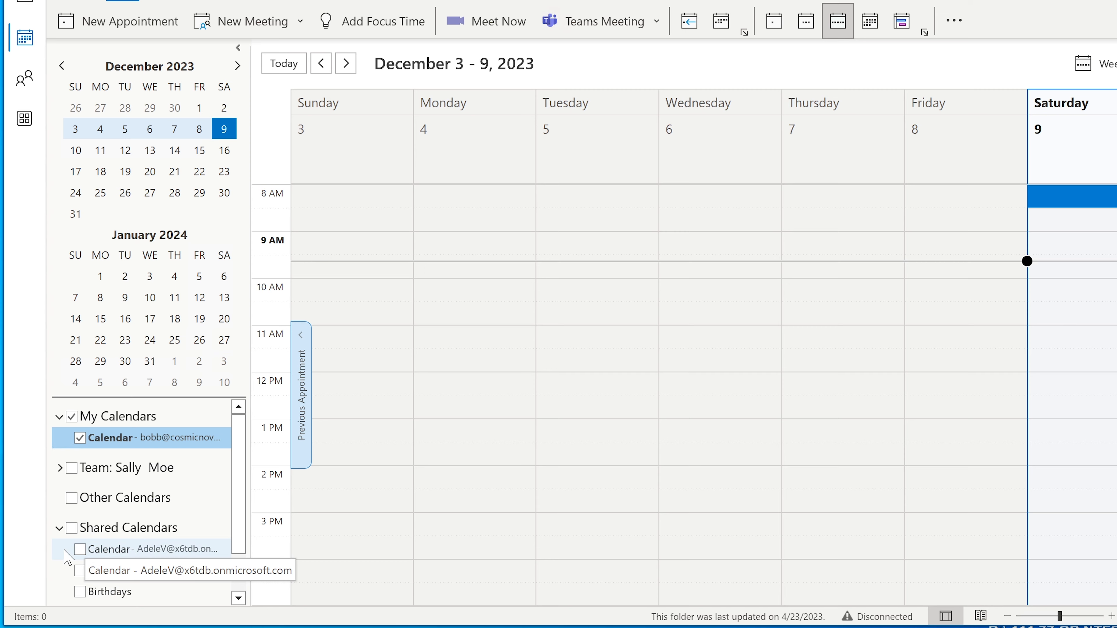
click(79, 549)
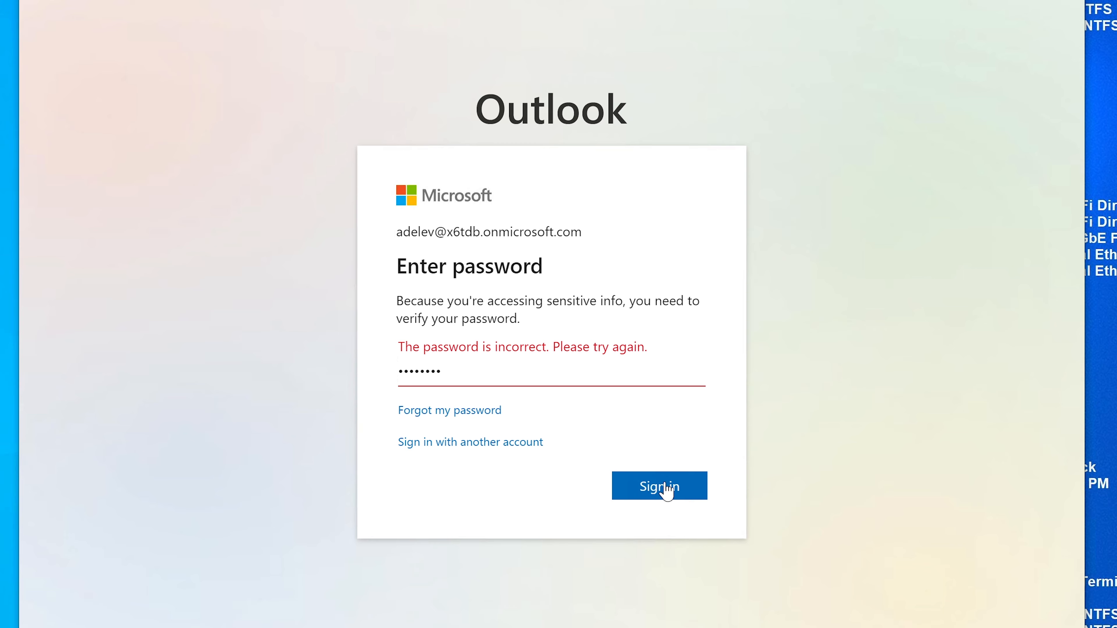
Sign in to Outlook on the web with the account password, update the browser's saved password and continue past the additional information request
click(662, 486)
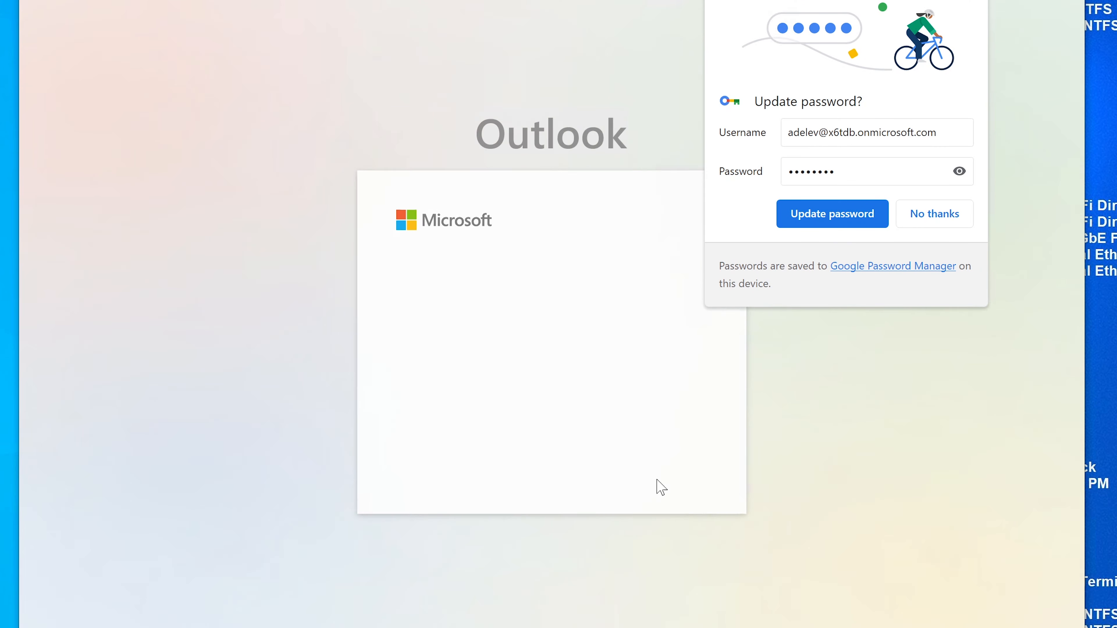
click(796, 219)
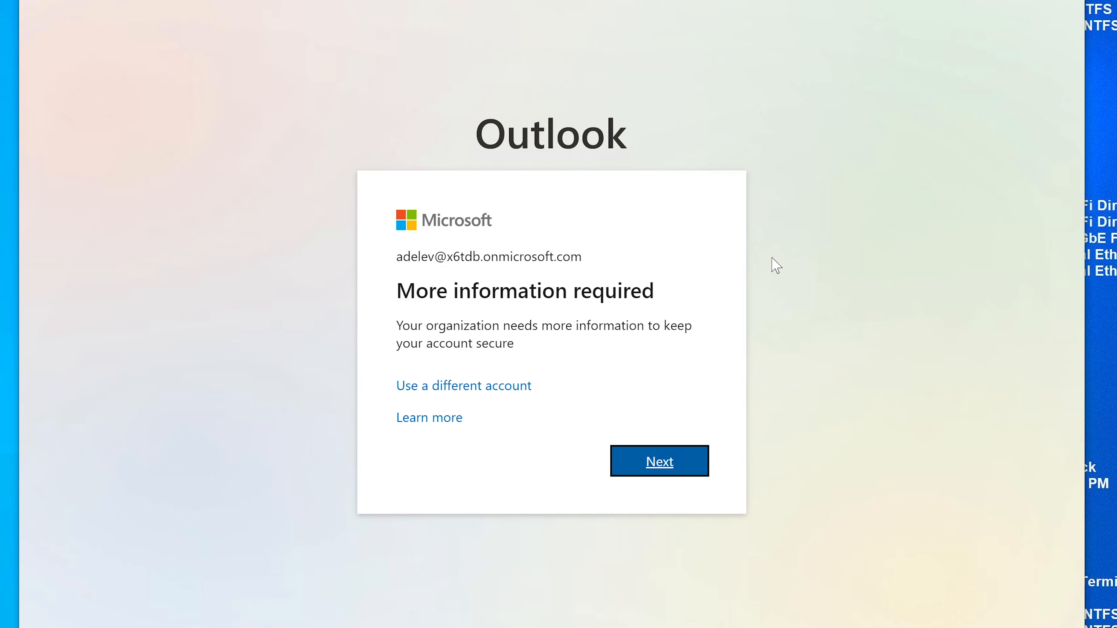
click(661, 462)
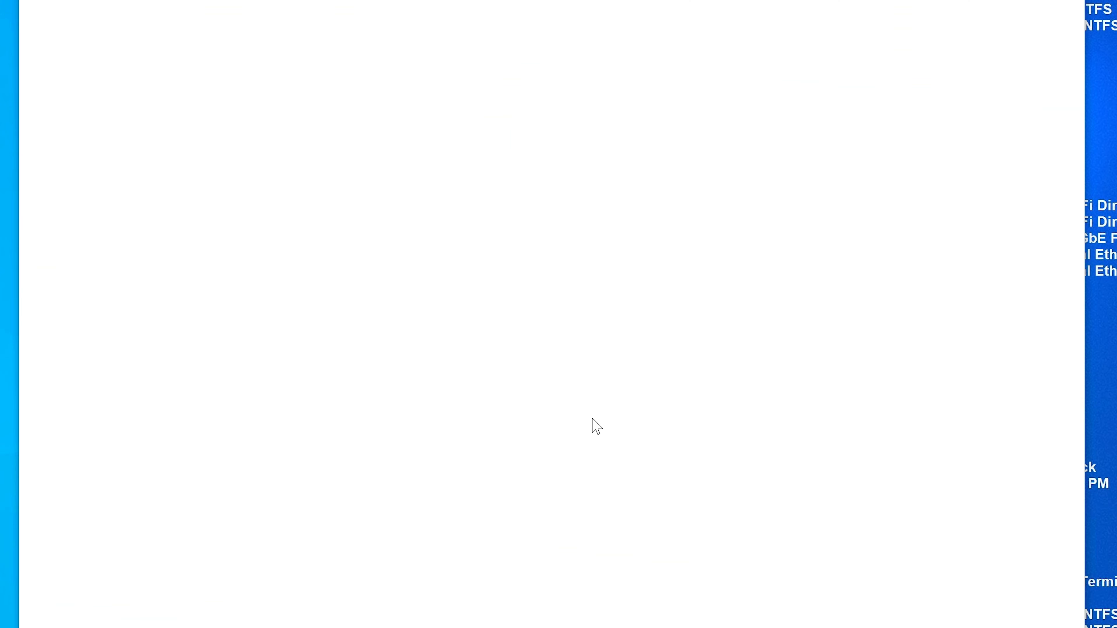
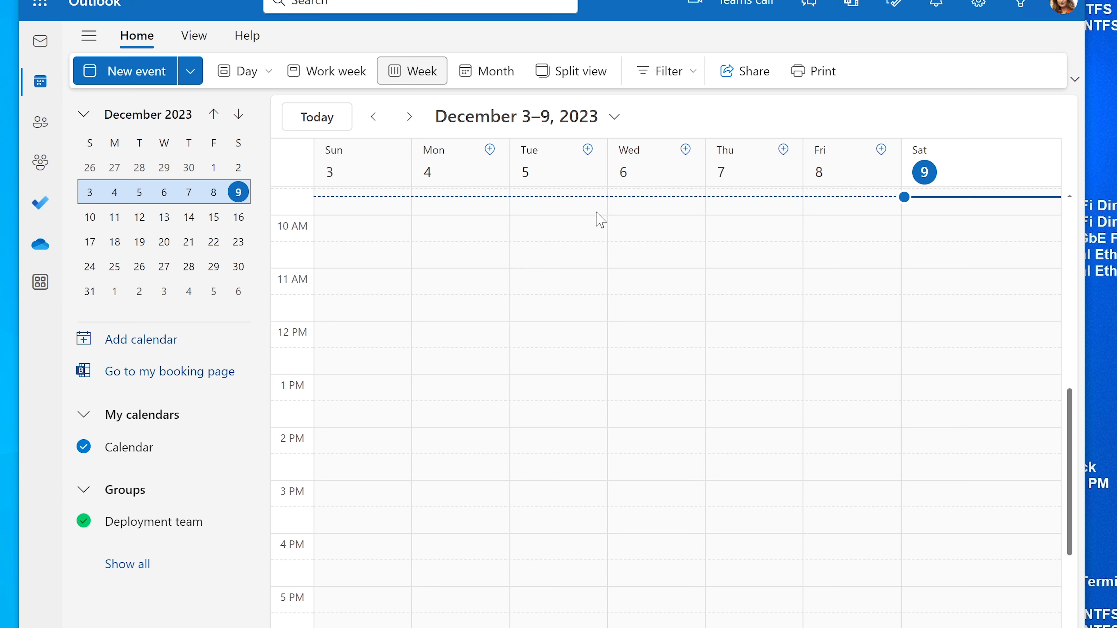
View the web calendar in Split and Month layouts, and toggle the Deployment team calendar off and on to compare its events
click(574, 73)
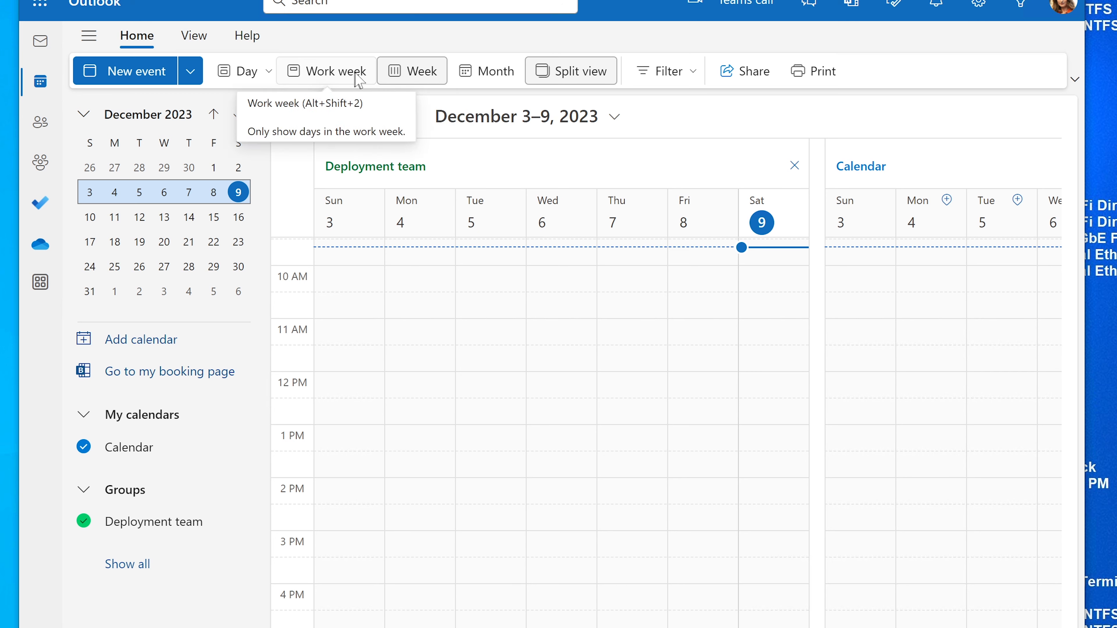
click(484, 71)
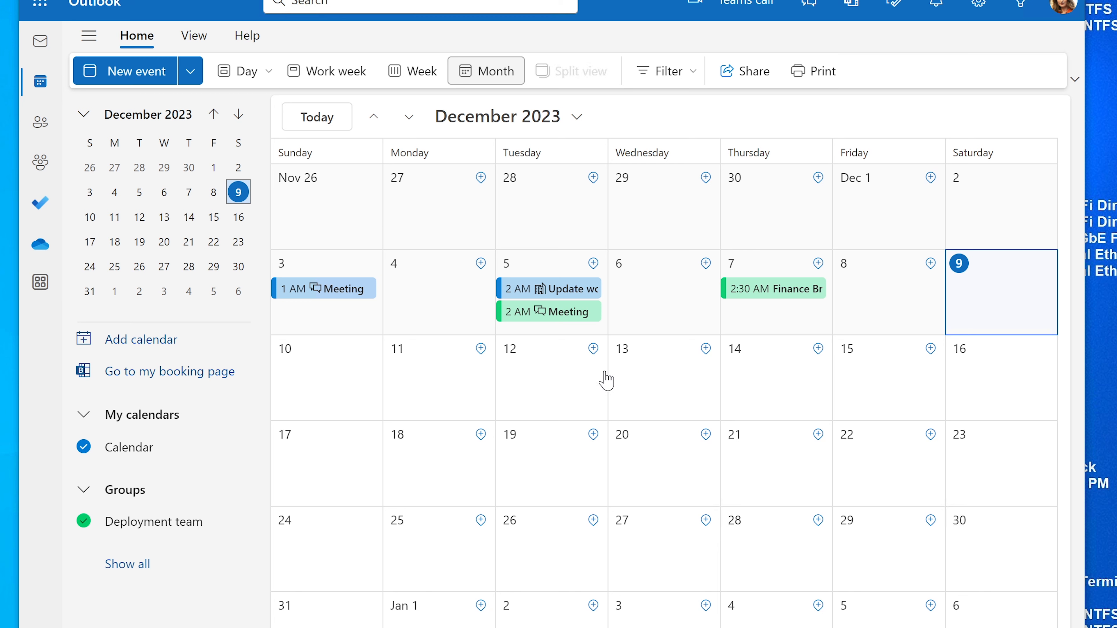
click(84, 521)
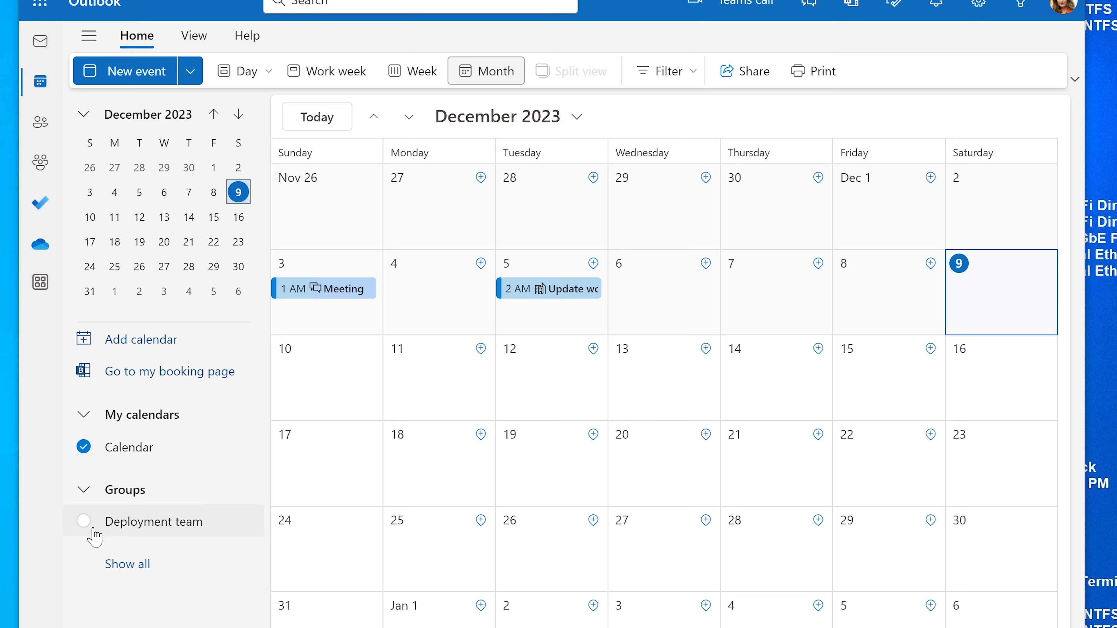
click(85, 523)
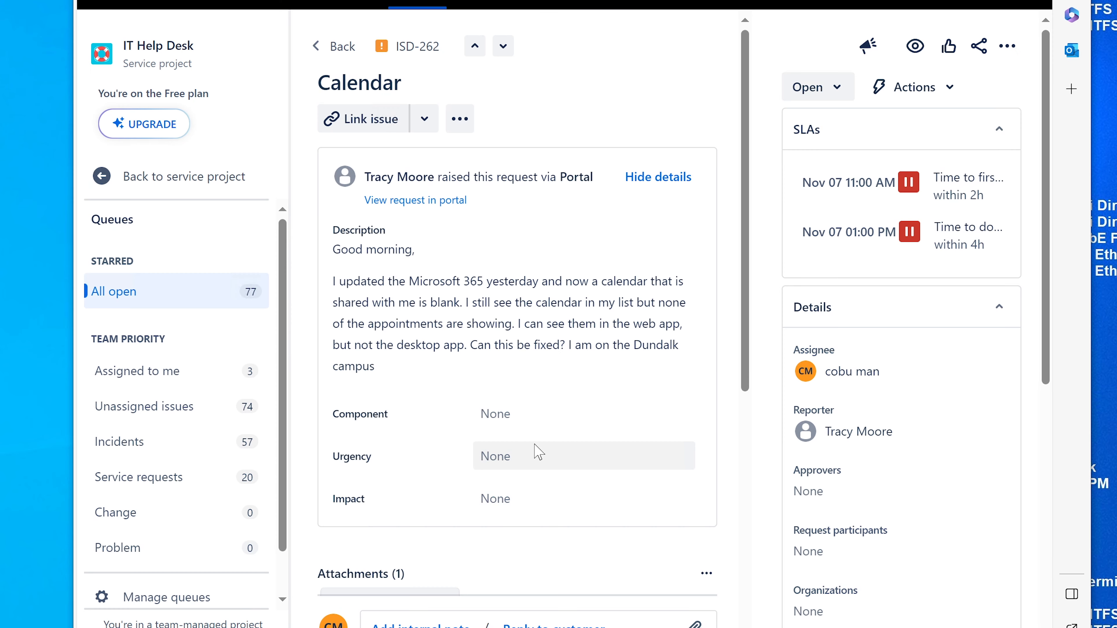
Switch to the Calendar help desk ticket and start a customer reply with "It may take a bit of time for calander to sycn"
scroll(539, 449, down, 3)
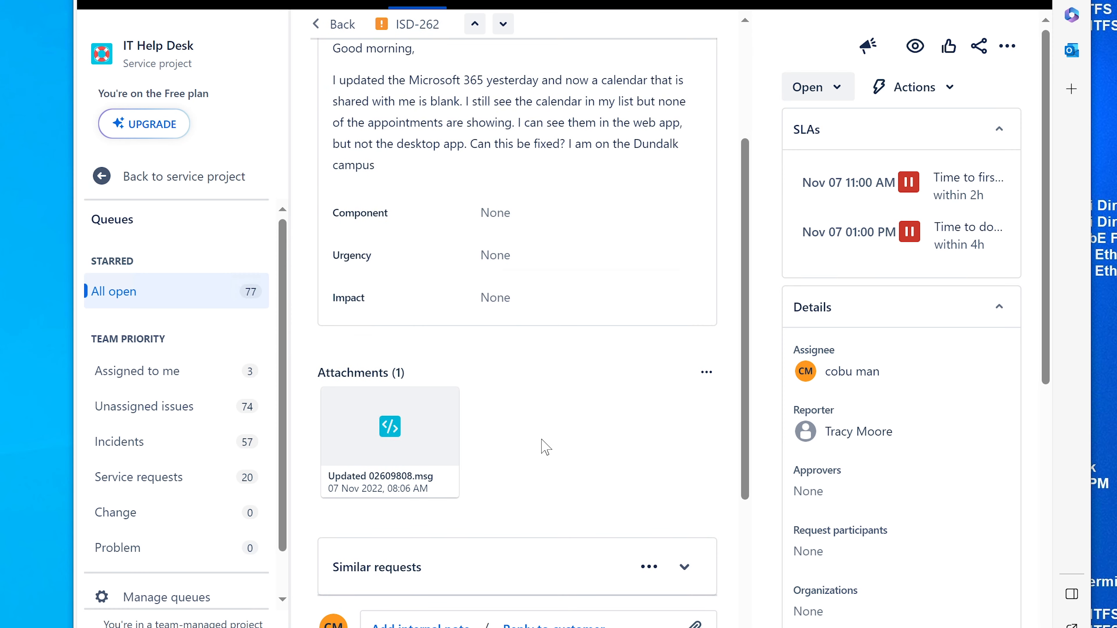
scroll(545, 447, down, 4)
click(532, 420)
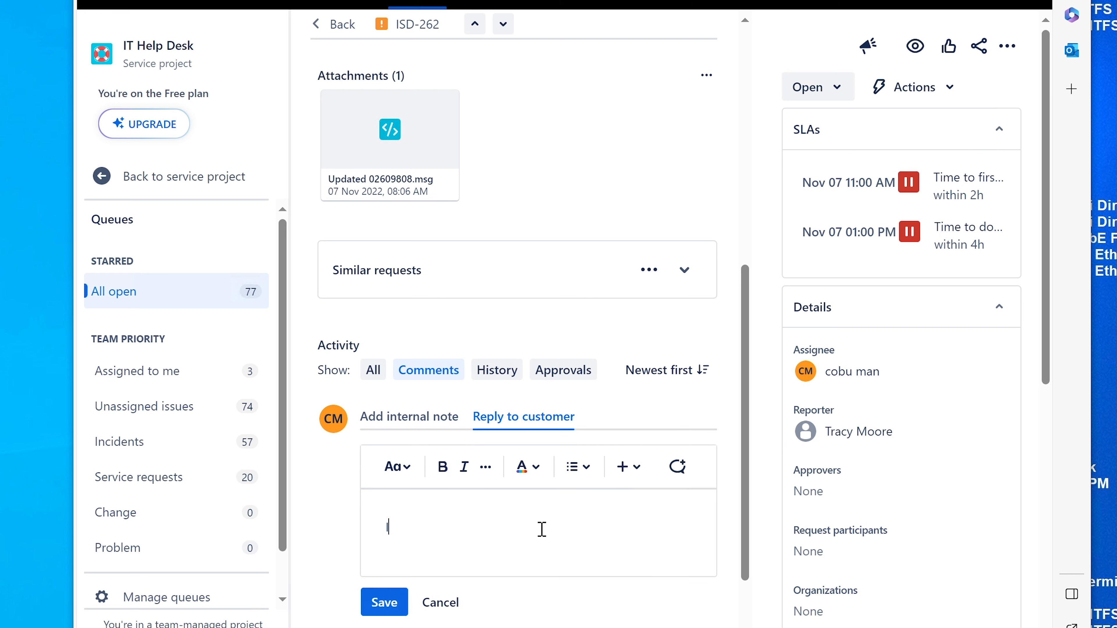
text(It may take a bit of time to)
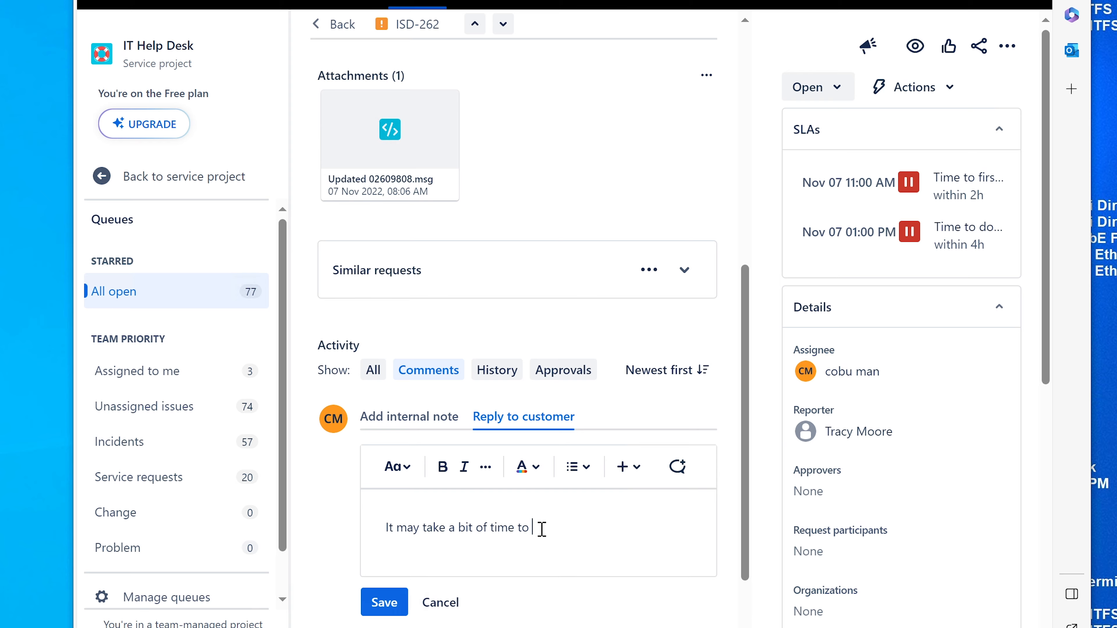
key(BackSpace)
key(BackSpace)
key(BackSpace)
text(f)
text(or cal)
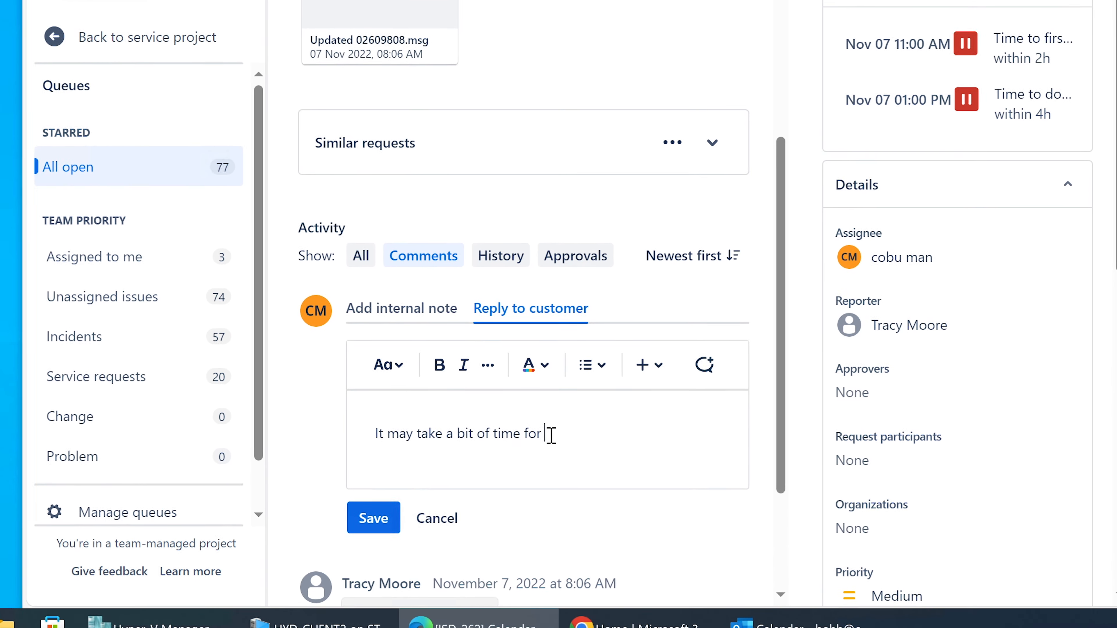
text(ander)
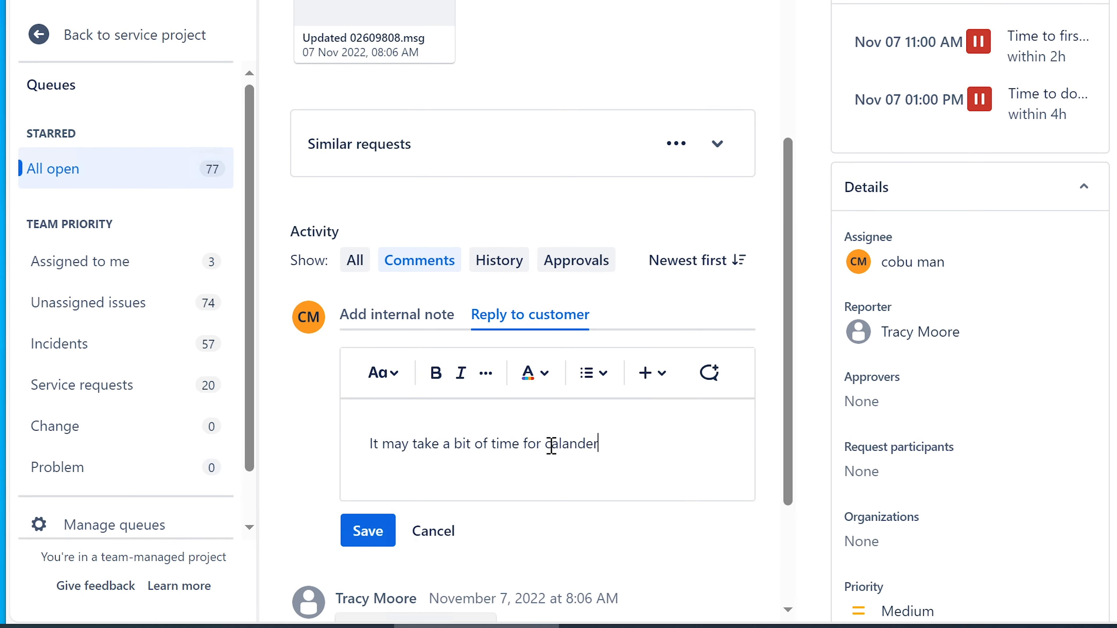
text( to sycn)
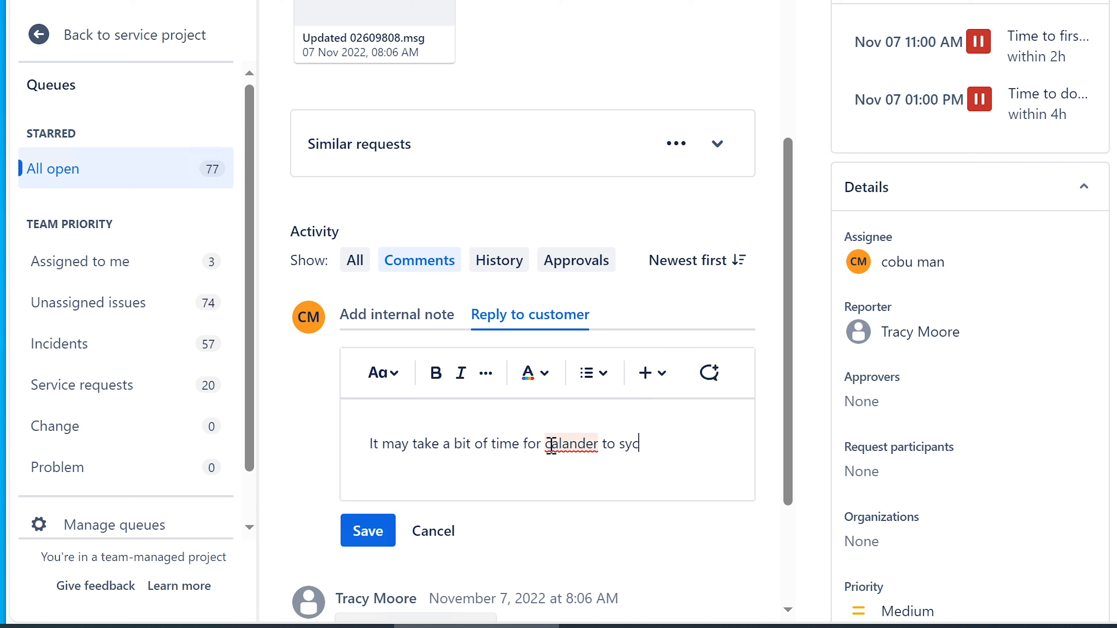
Correct the reply's flagged words to "Calander" and "sync", and add "with Outlook" after them
right_click(555, 444)
mouse_move(498, 209)
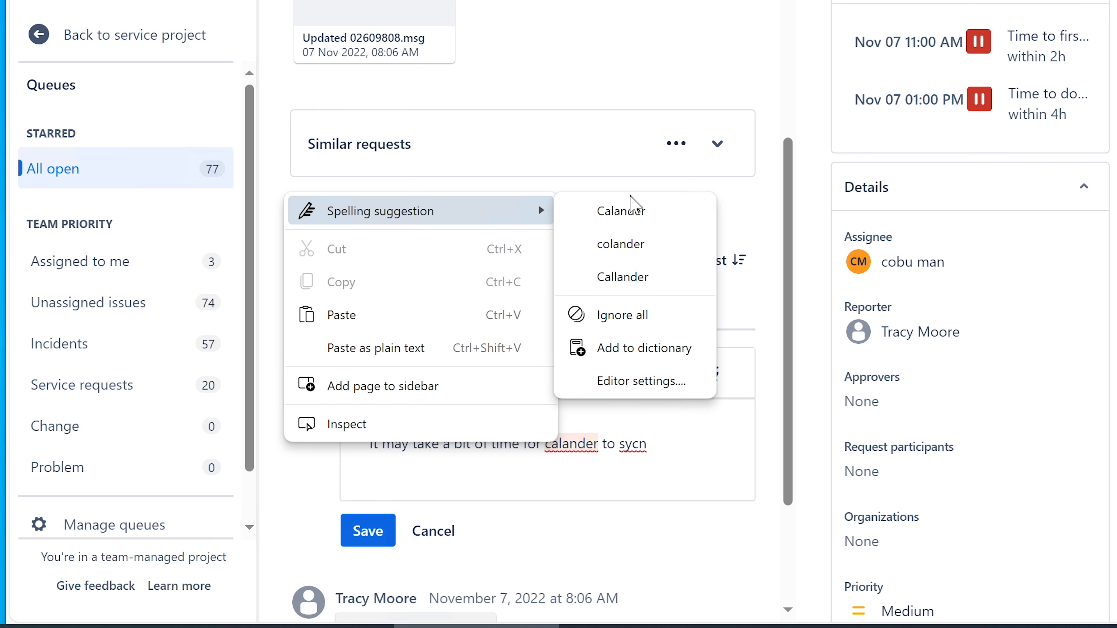
click(634, 211)
click(642, 444)
key(End)
key(BackSpace)
key(BackSpace)
text(nc with Outlook )
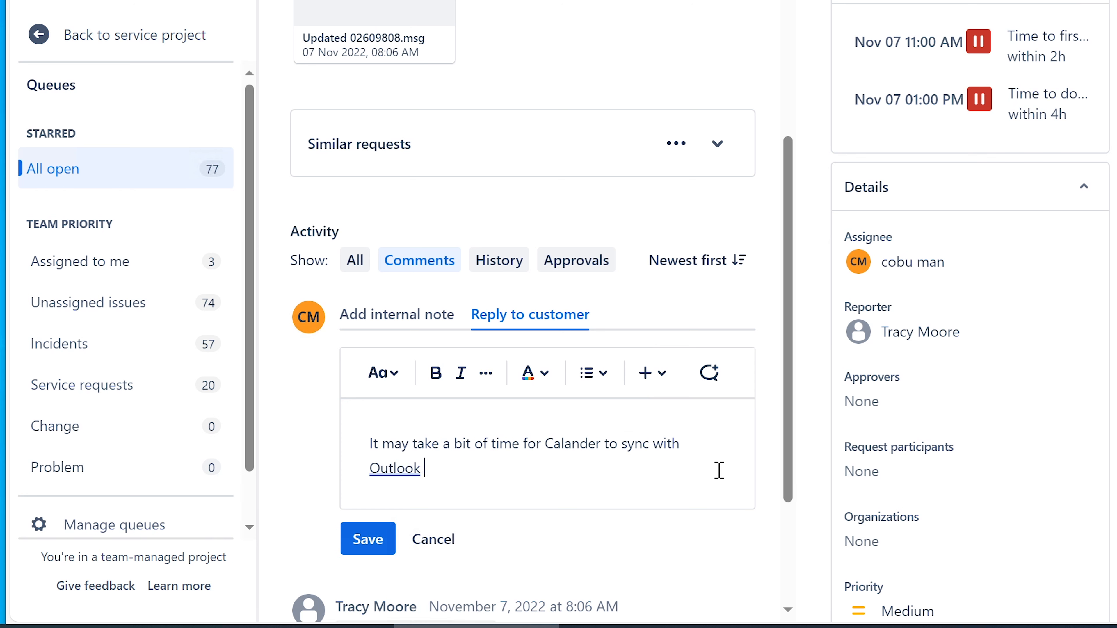
Continue the reply with "app that is installed on the computer, because it needs to download a local copy of the inbox and the calendar"
text(app that i)
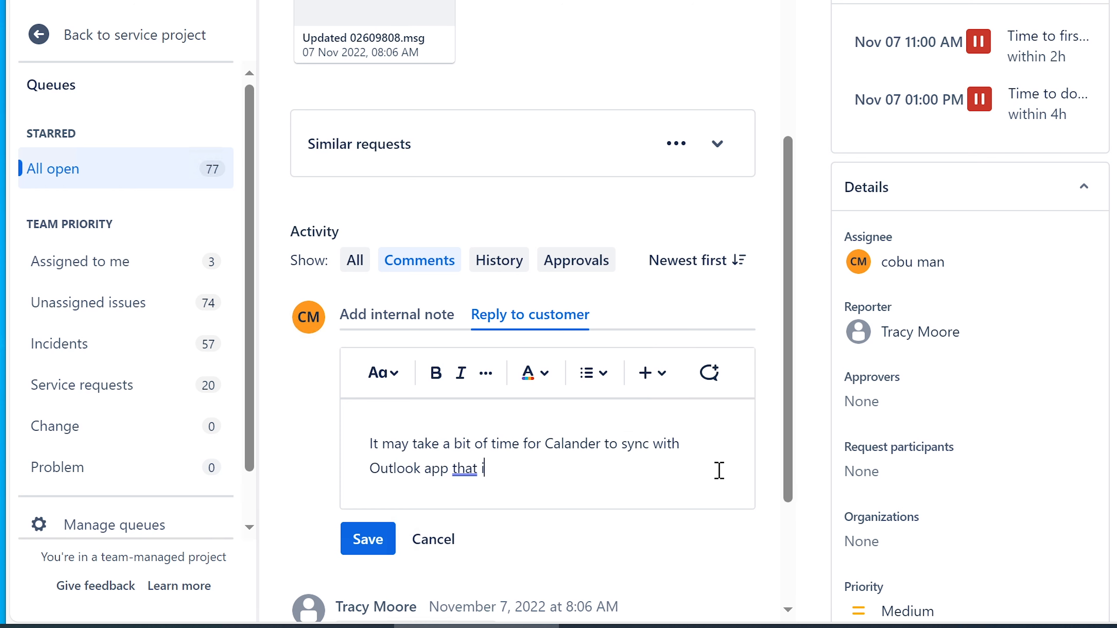
text(s installed o)
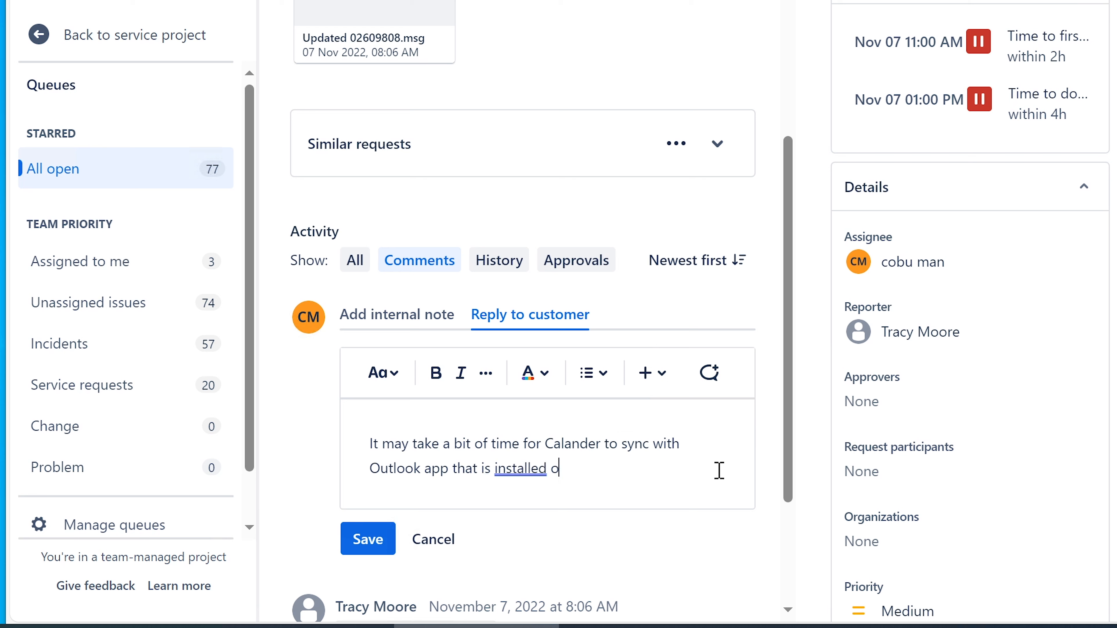
text(n the computer, )
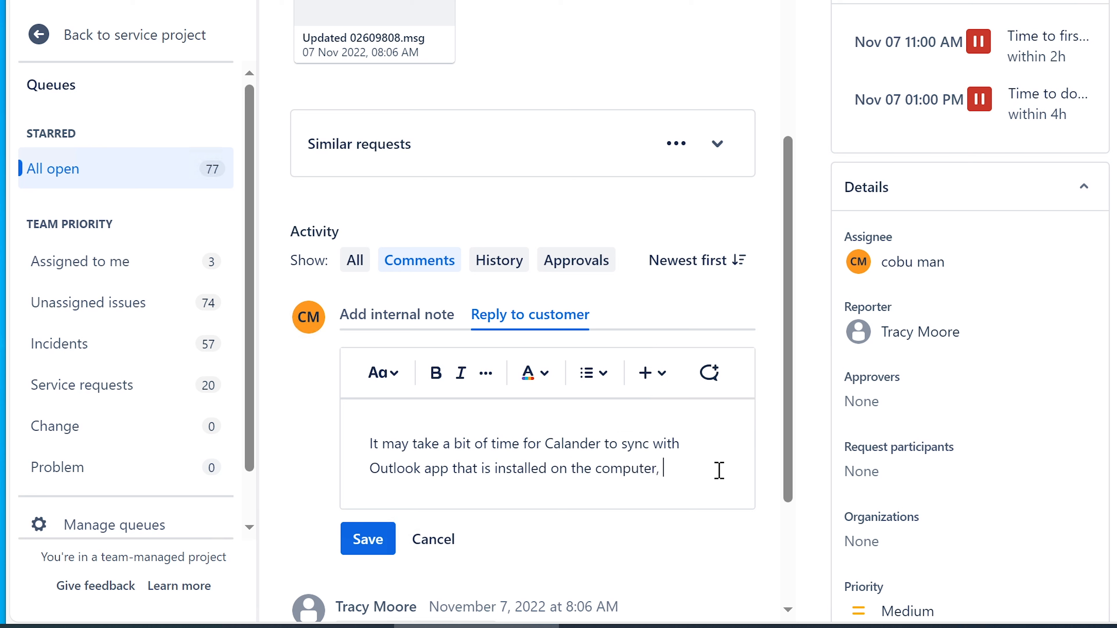
text(because it ne)
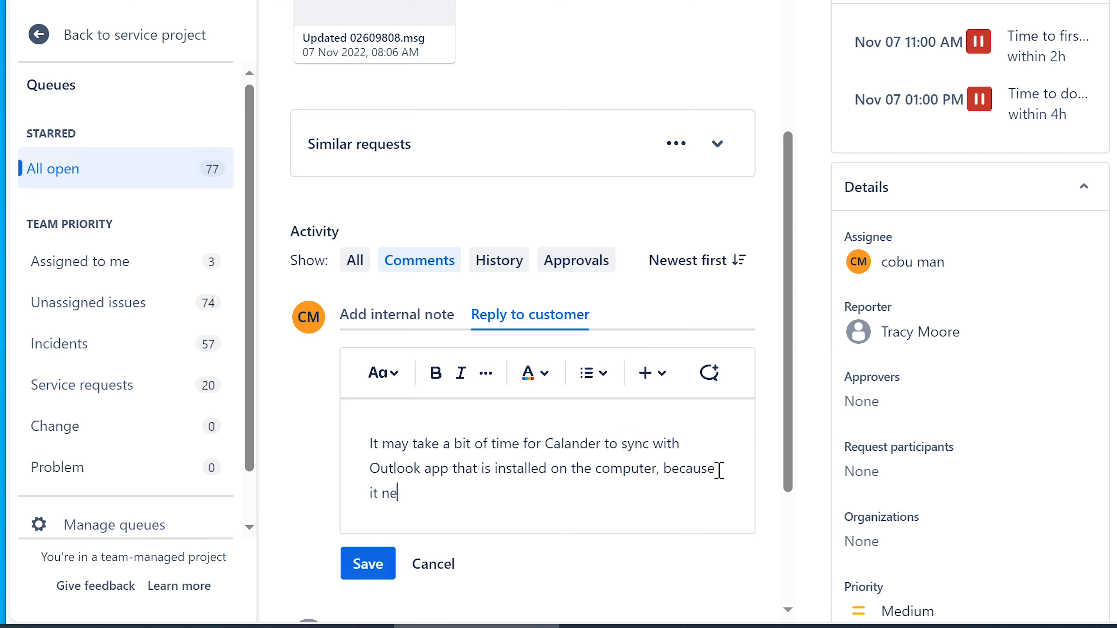
text(eds to download a local copy of t)
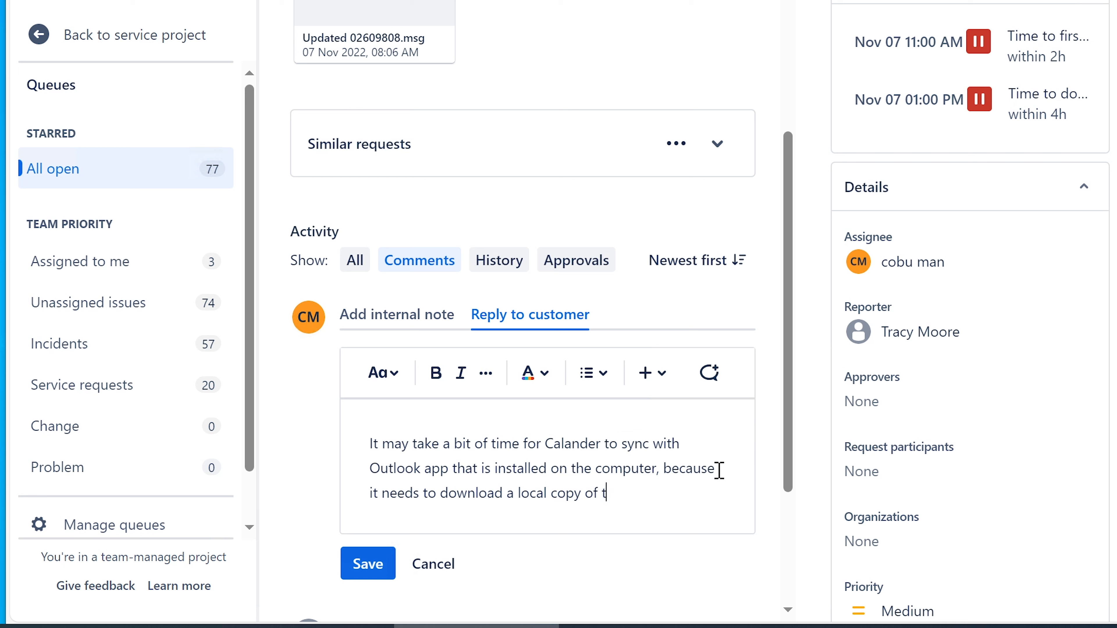
text(he inbox and the ca)
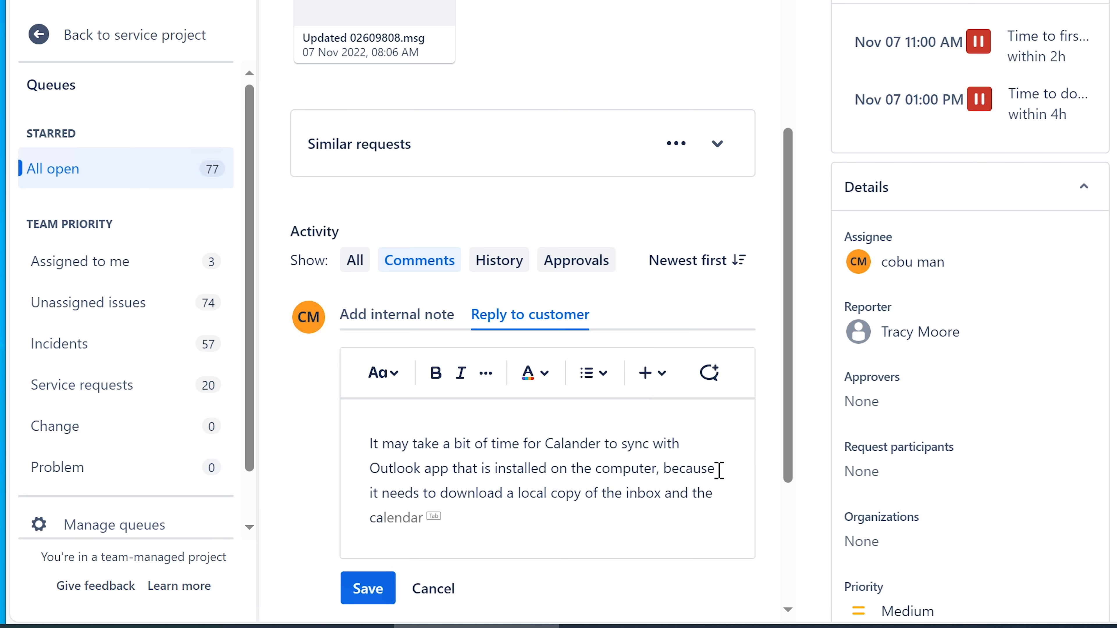
key(Tab)
Finish the reply text with ". Otherwise makes sure when viewing your calendar that it is selected with a check mark."
text(. Otherwise makes sure when view)
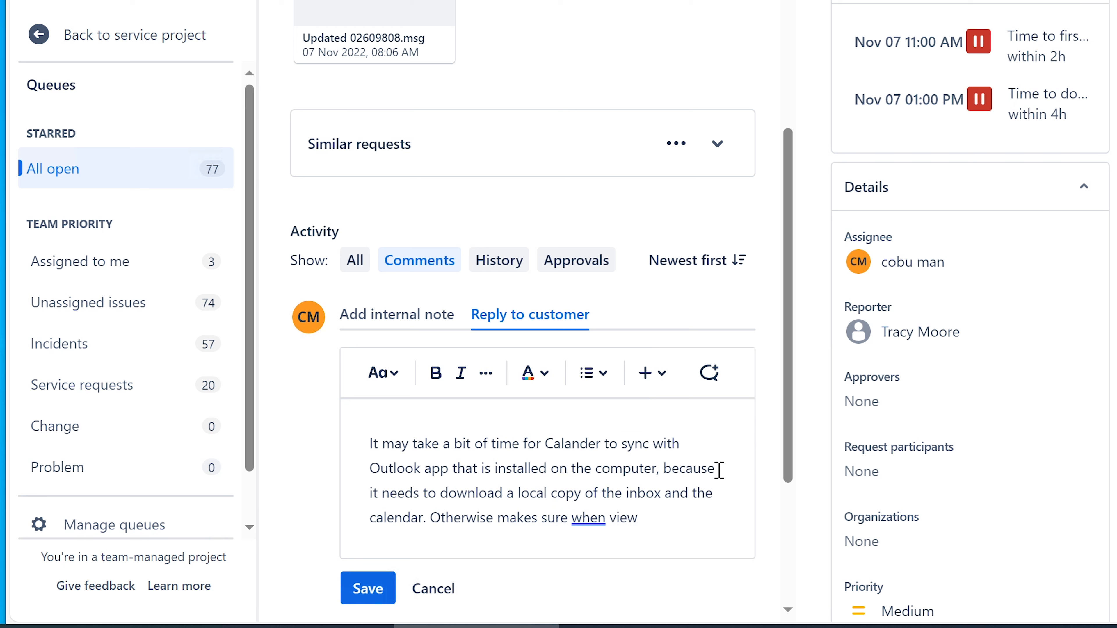
text(ing your calendar)
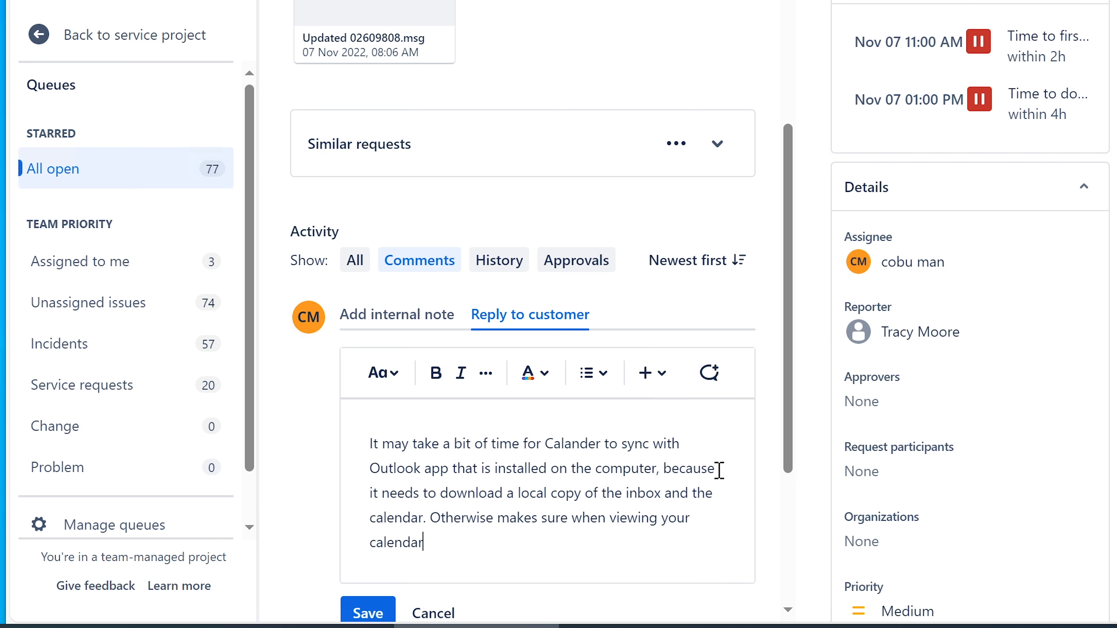
text( that it is selected)
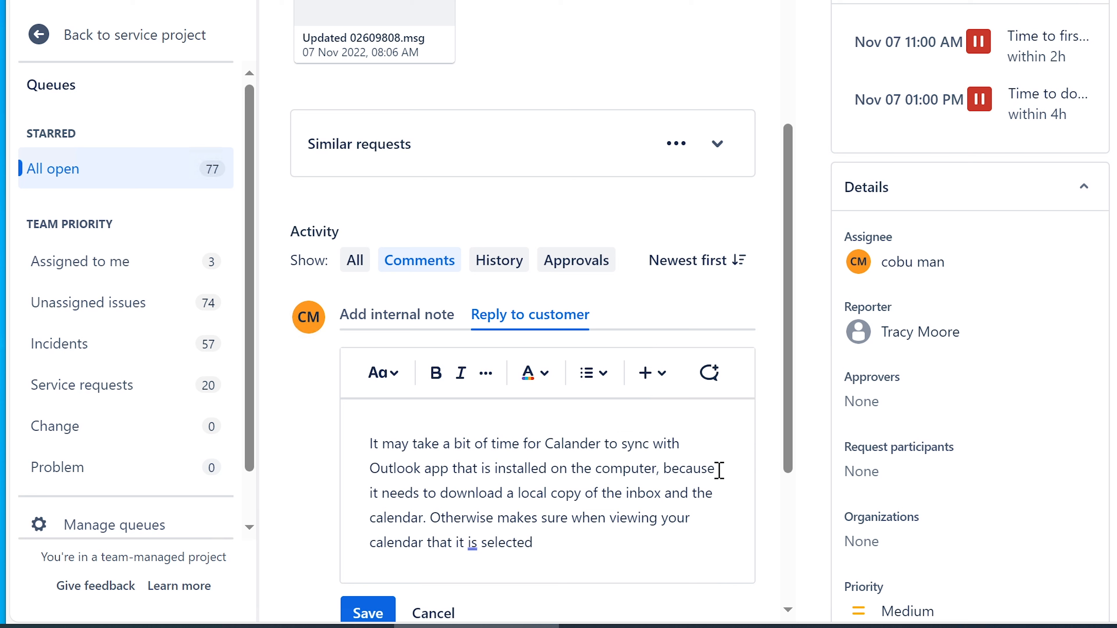
text( with a check mark.)
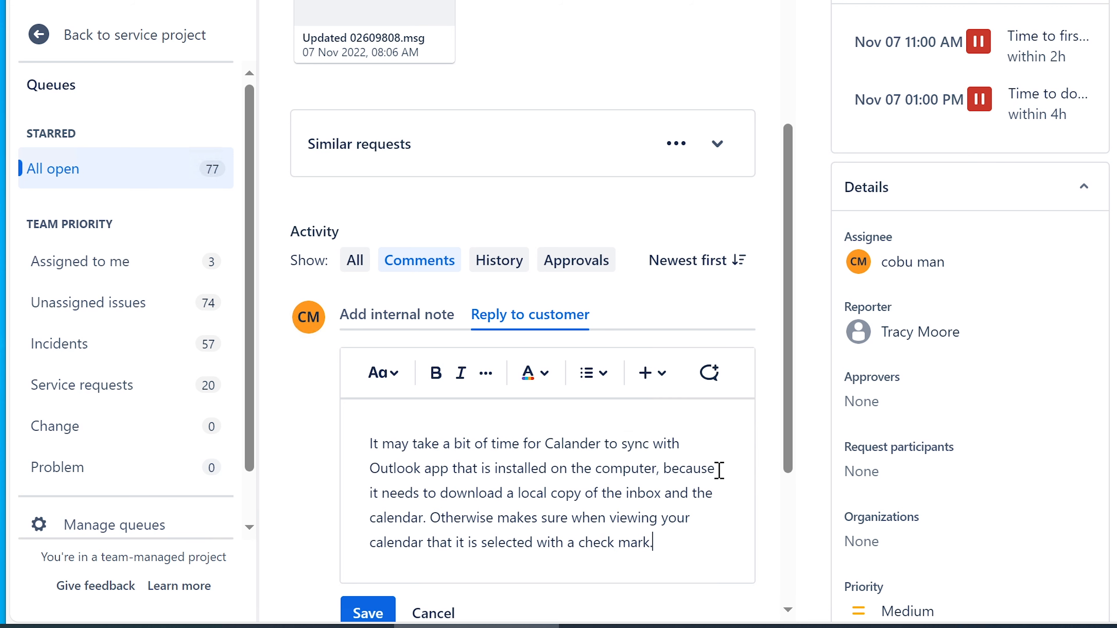
Save the customer reply on the Calendar ticket
scroll(568, 511, down, 3)
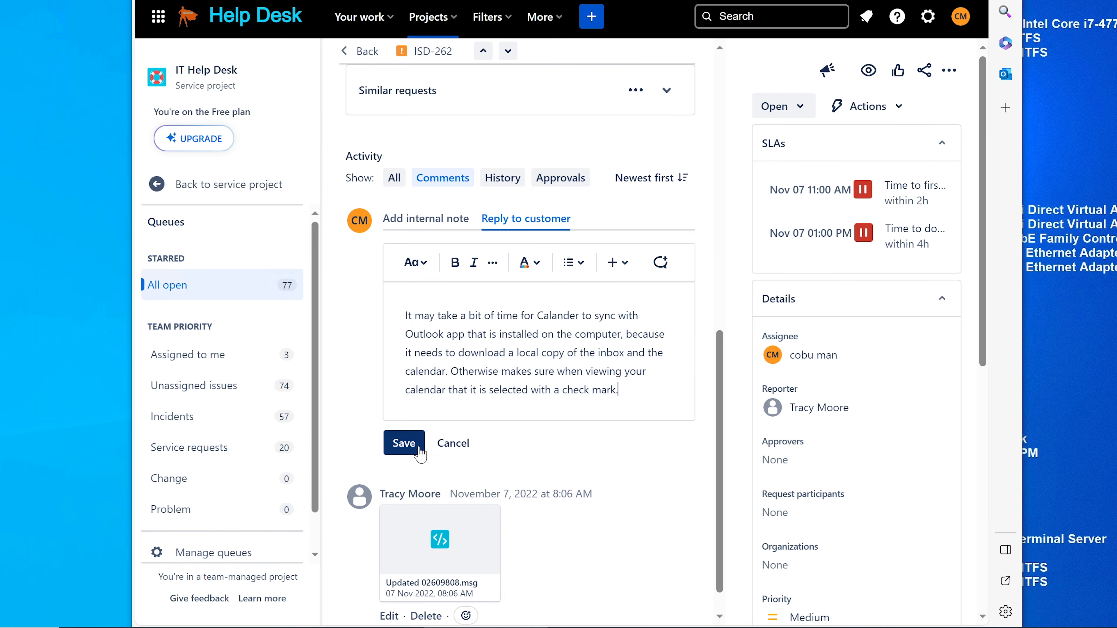
click(419, 449)
scroll(581, 411, up, 5)
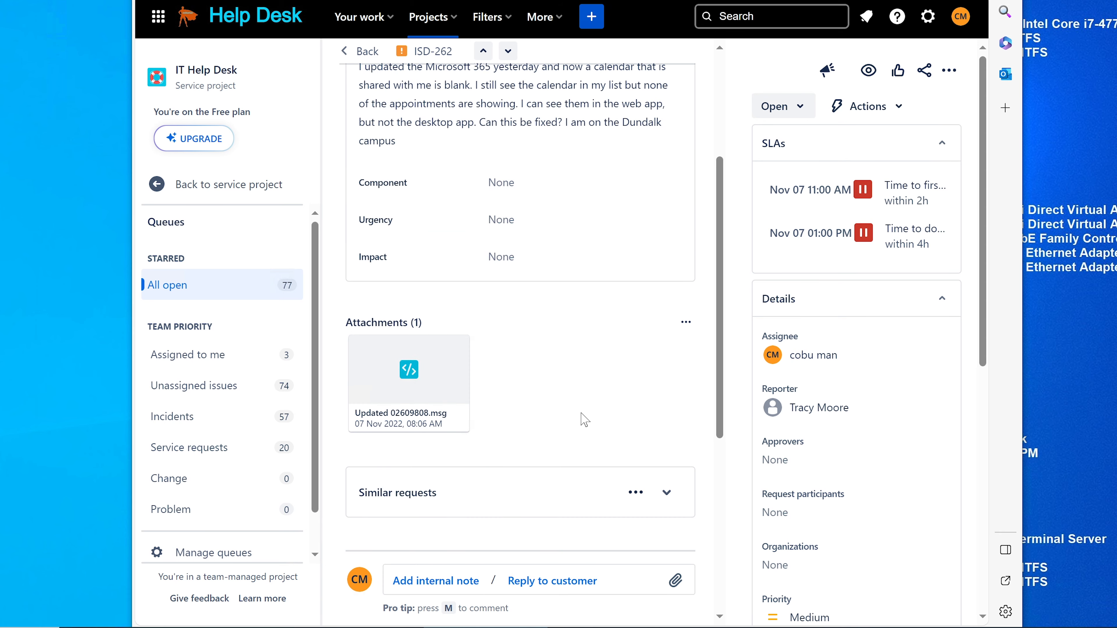
scroll(585, 421, up, 5)
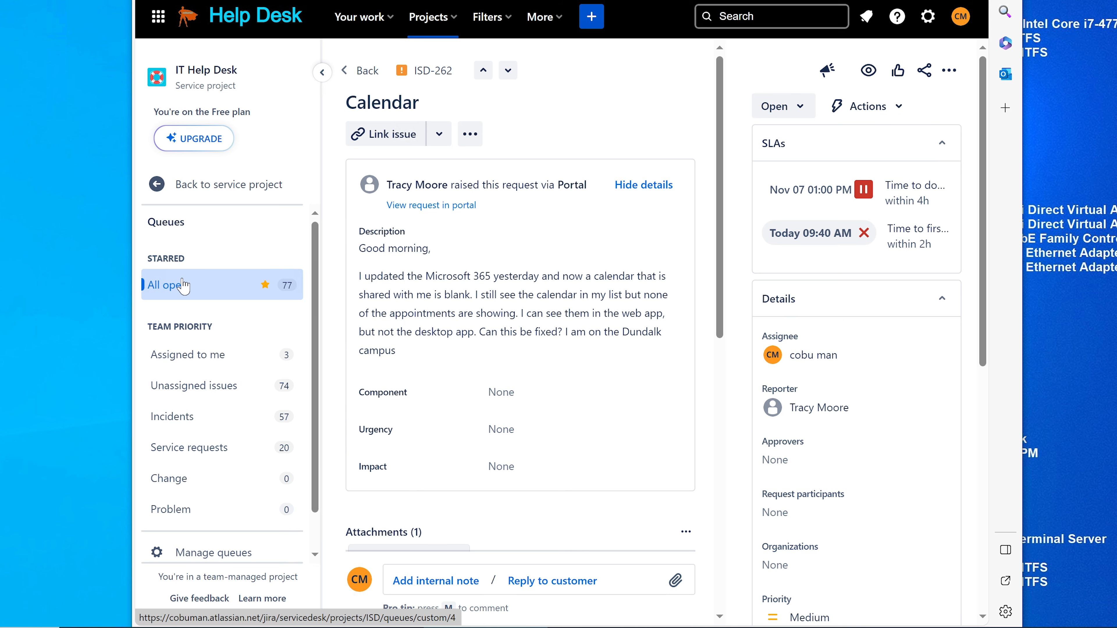
Open the "no sound" ticket from the All open queue, assign it to yourself and highlight its problem description
click(184, 286)
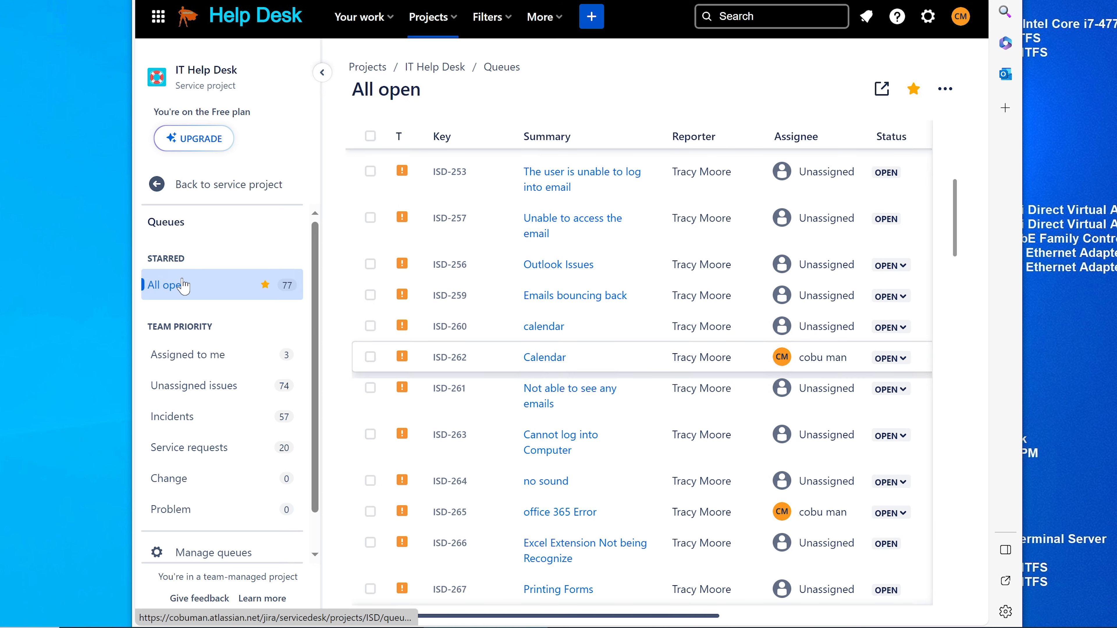
click(546, 481)
click(804, 309)
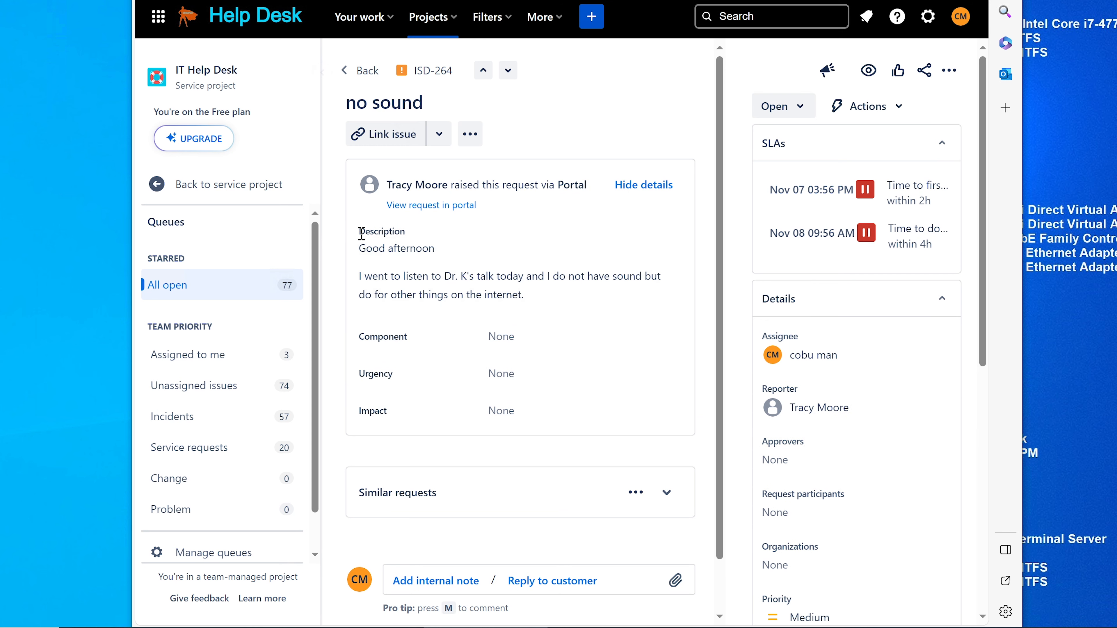
drag(359, 276, 531, 299)
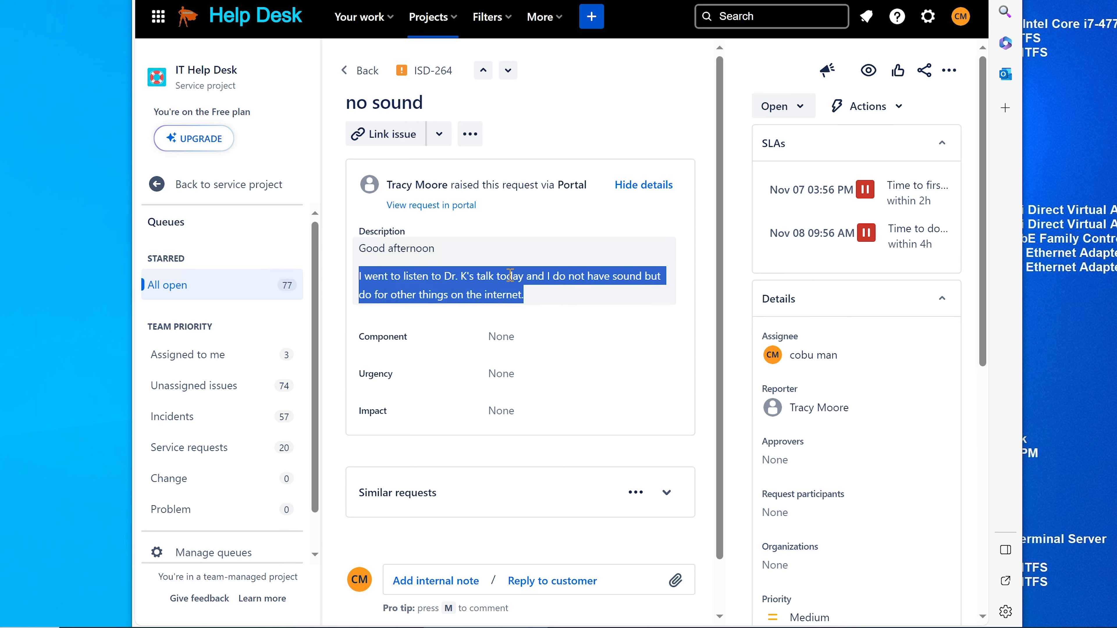
Switch to the Teams desktop app and open its device settings
click(857, 627)
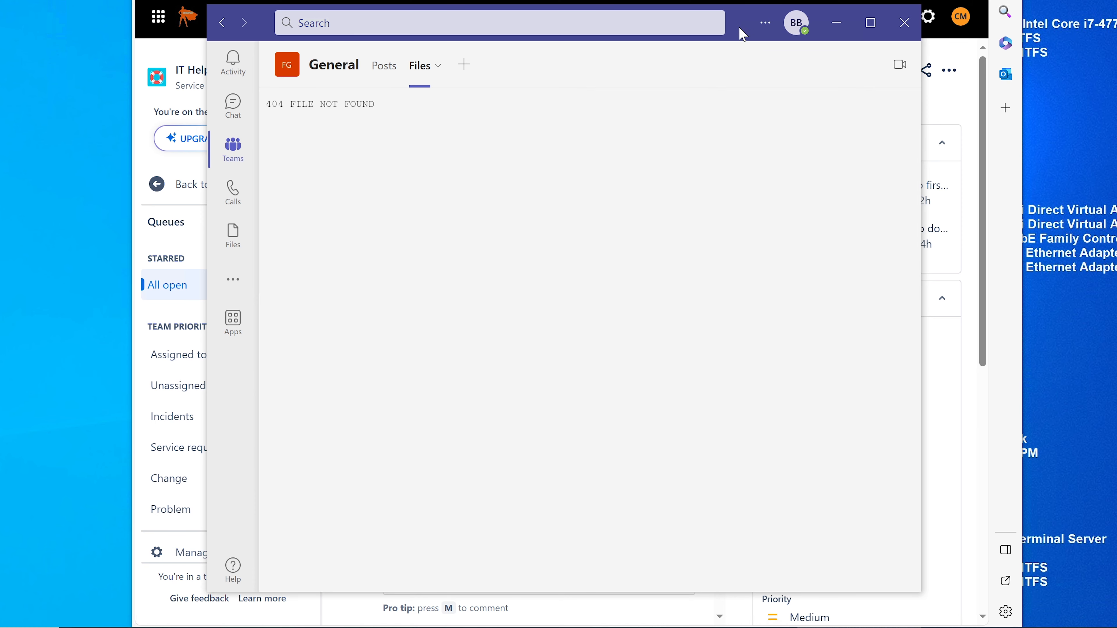
drag(739, 29, 736, 32)
click(776, 1)
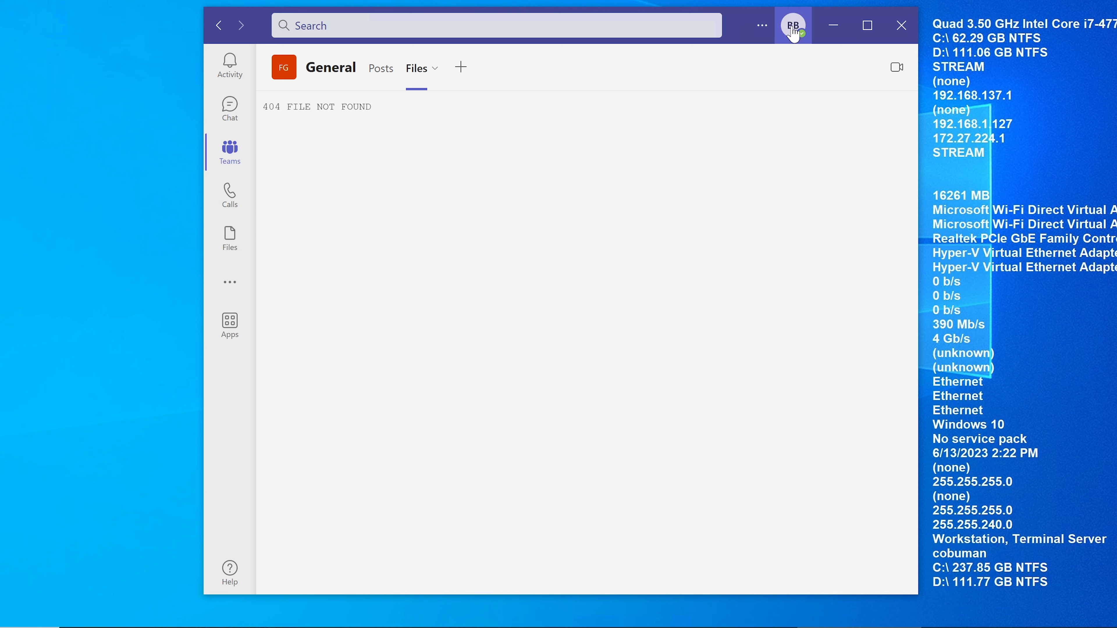
click(763, 28)
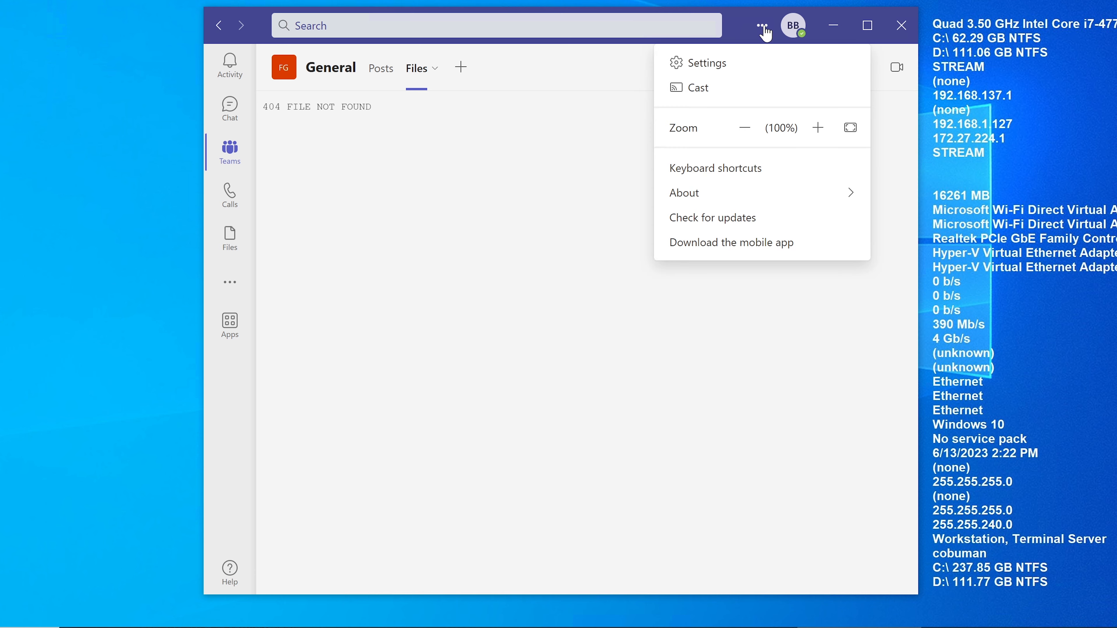
click(711, 66)
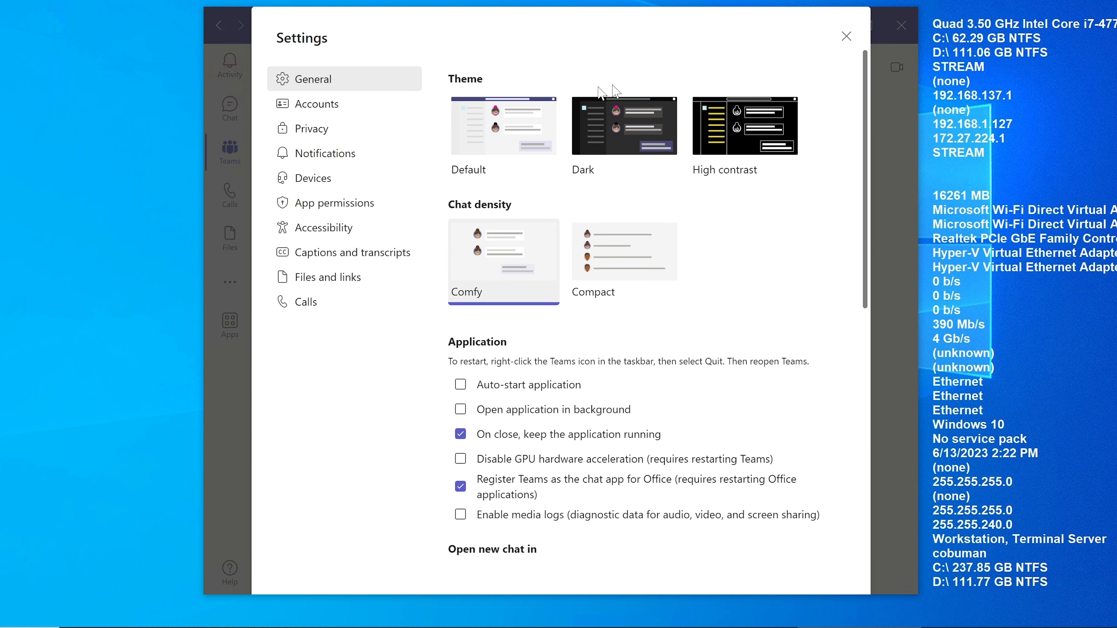
click(313, 186)
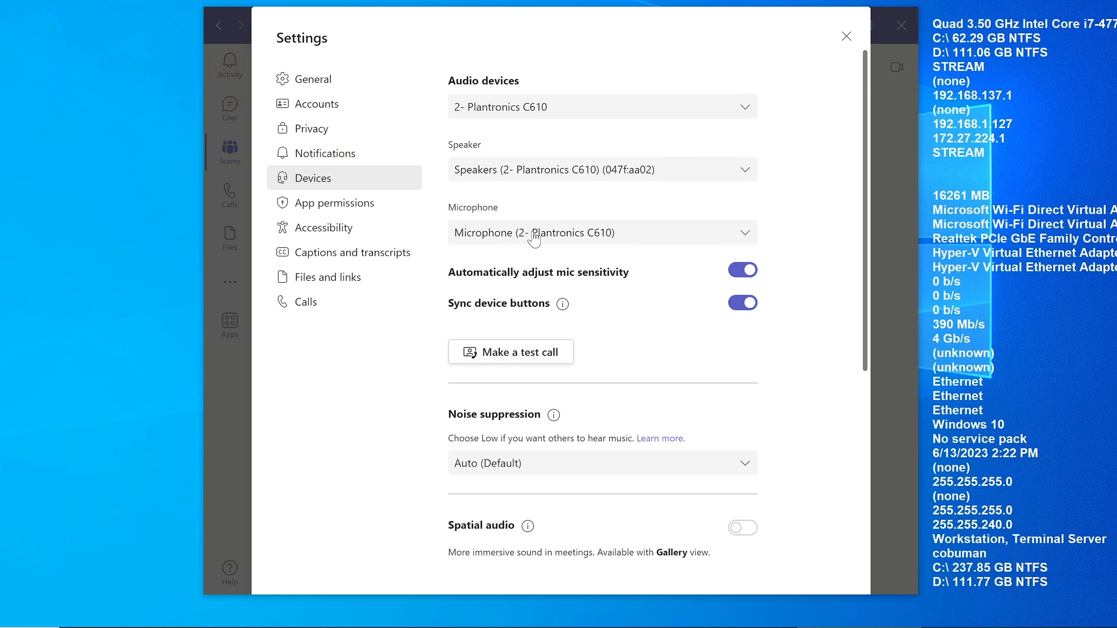
Review the speaker, microphone and other device options, and put the Teams desktop app away
scroll(659, 359, down, 6)
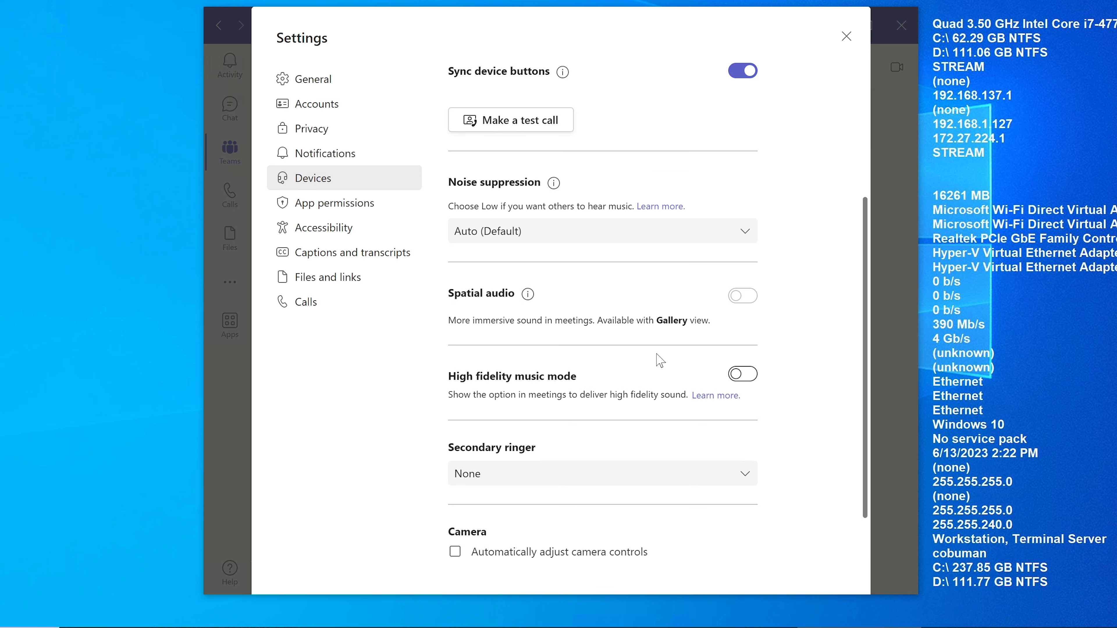
scroll(660, 360, up, 6)
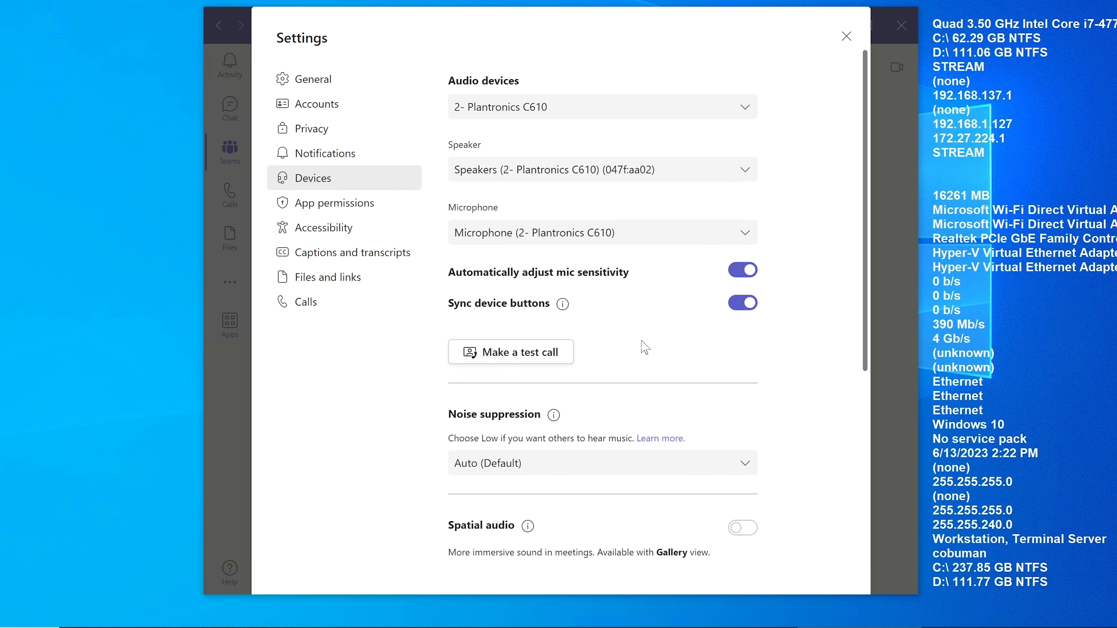
click(846, 36)
click(835, 25)
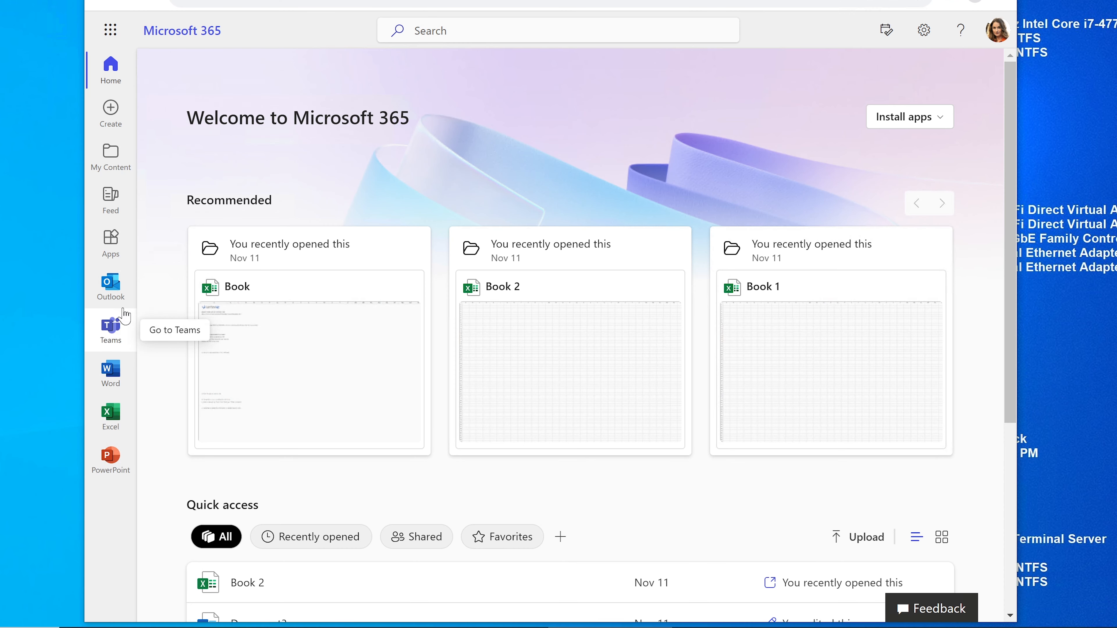
Open the Teams web app from the Microsoft 365 home page in the browser and try to sign in twice
click(111, 326)
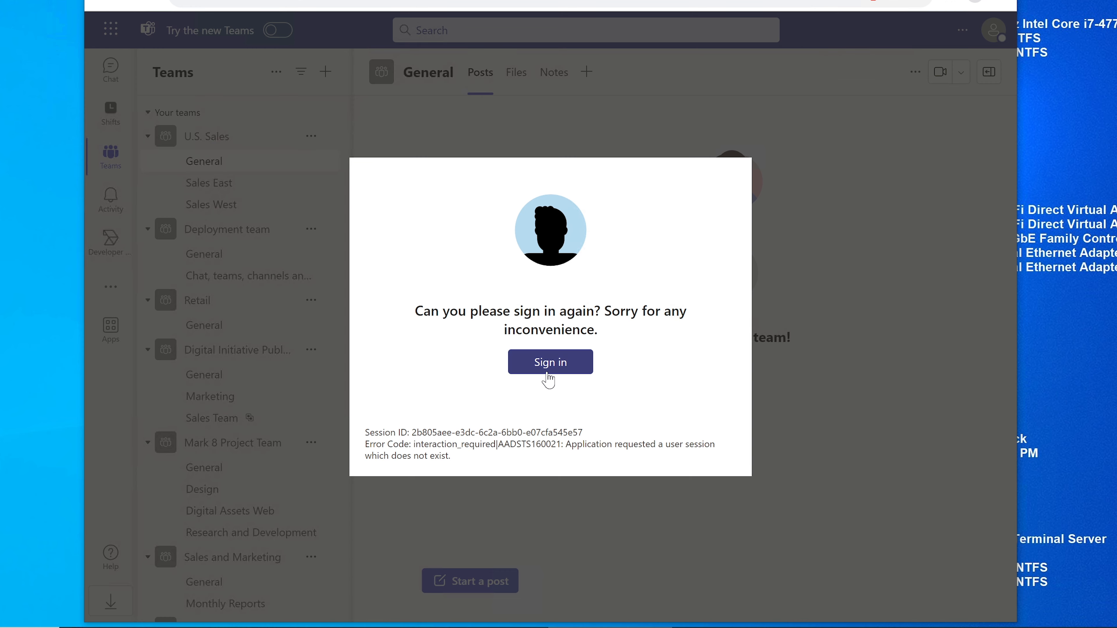
click(568, 358)
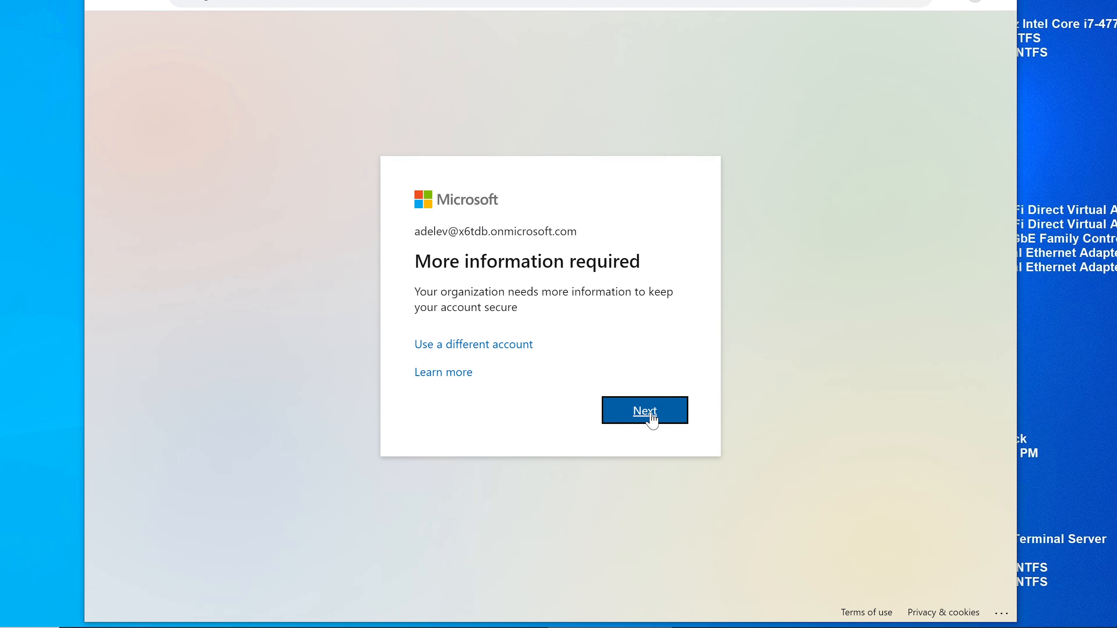
click(651, 415)
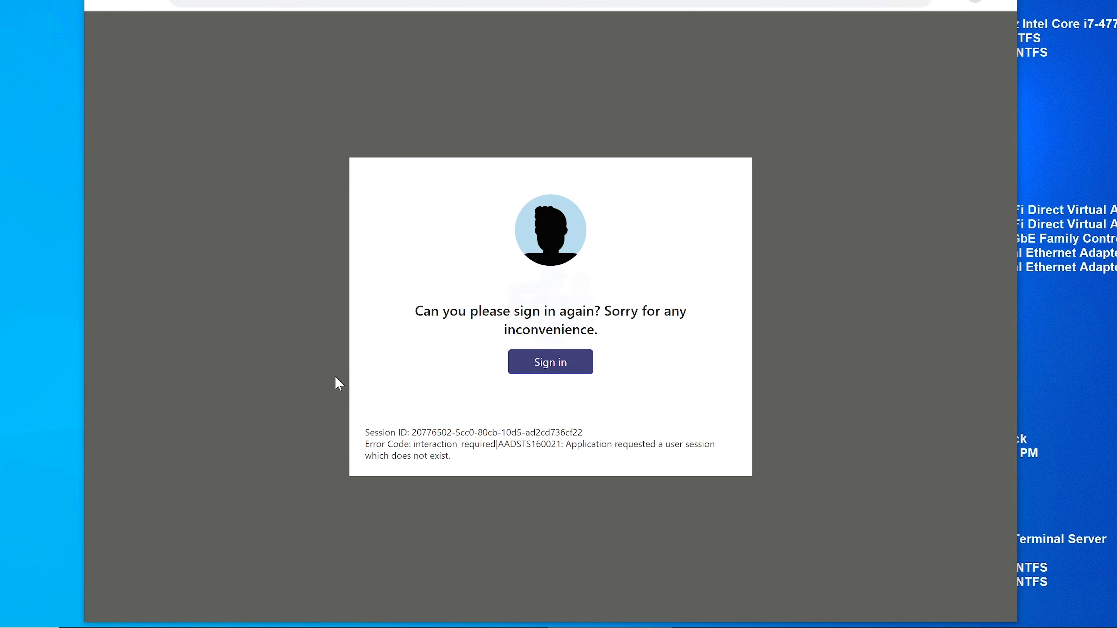
click(544, 362)
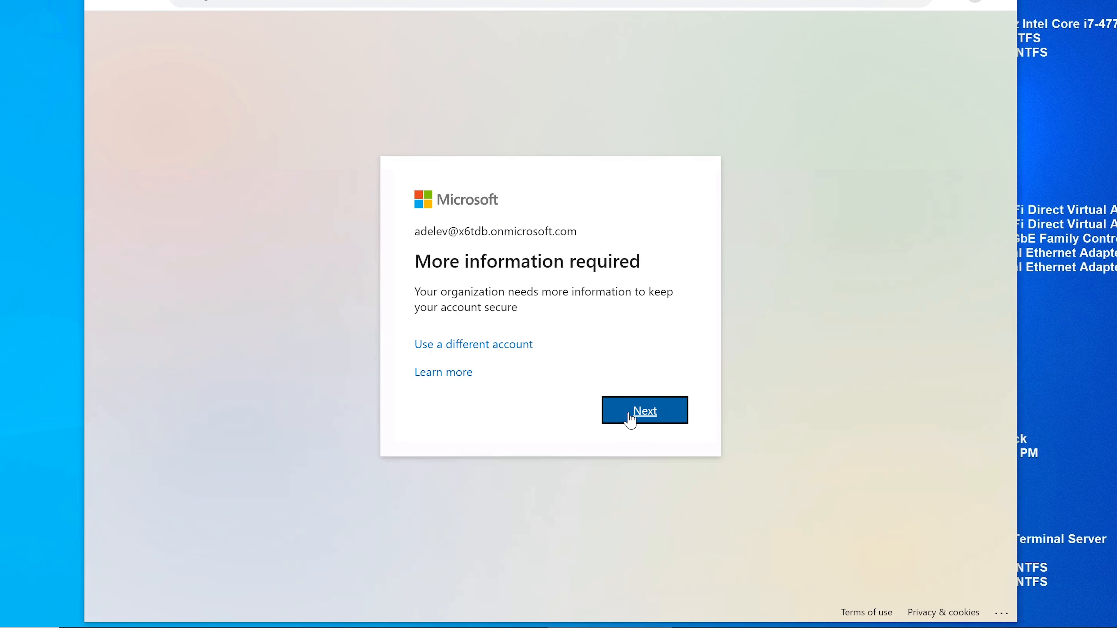
click(631, 418)
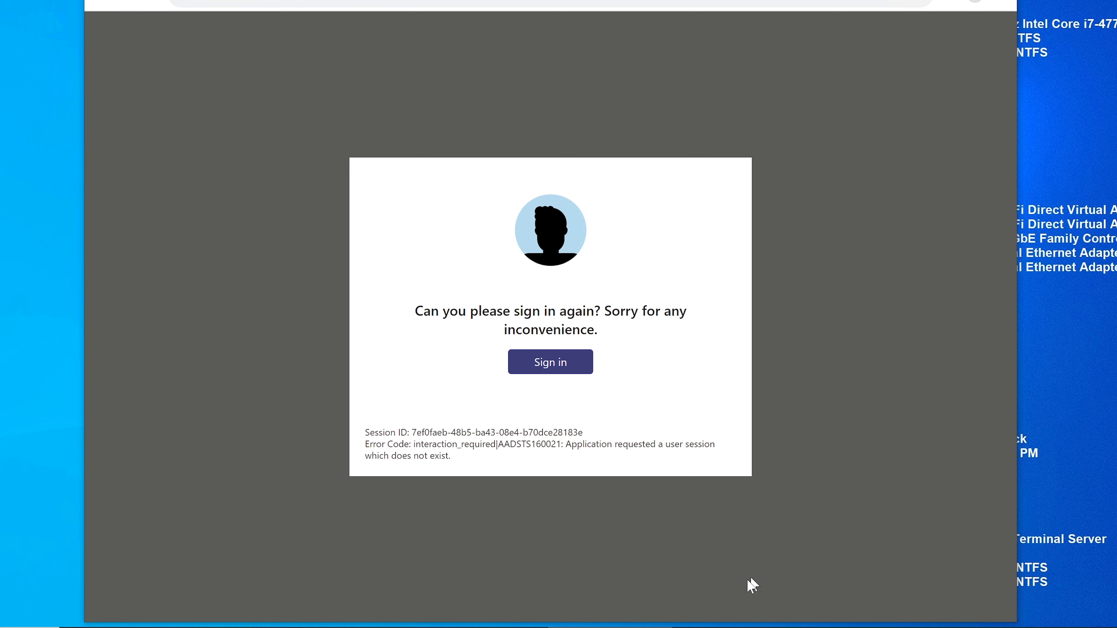
Retry the Teams web sign-in and skip the phone verification setup
click(734, 627)
click(735, 627)
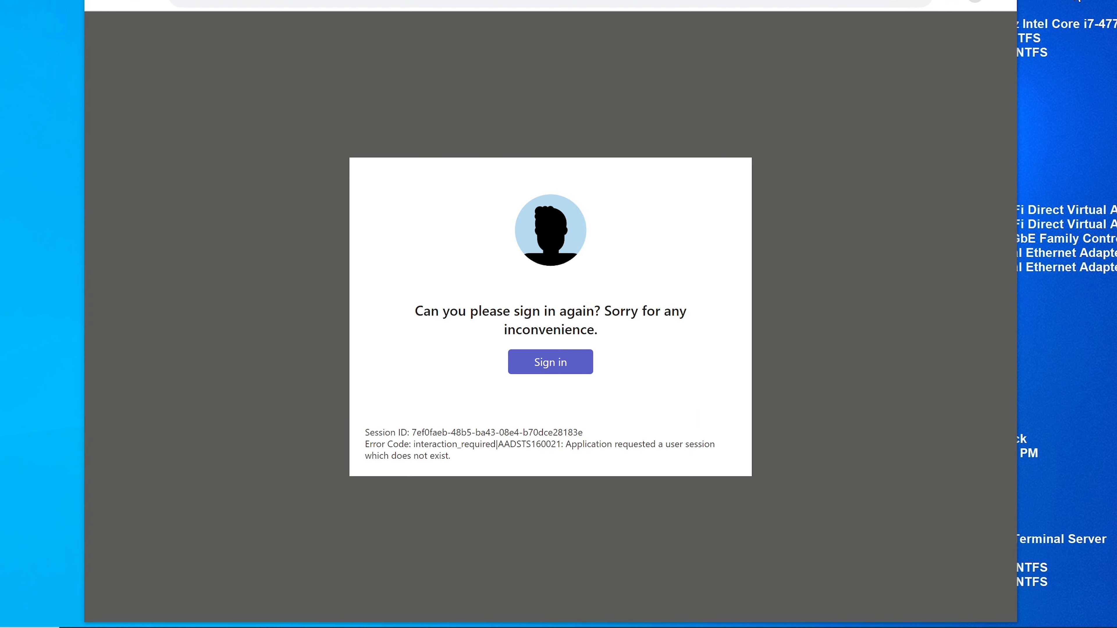
click(567, 365)
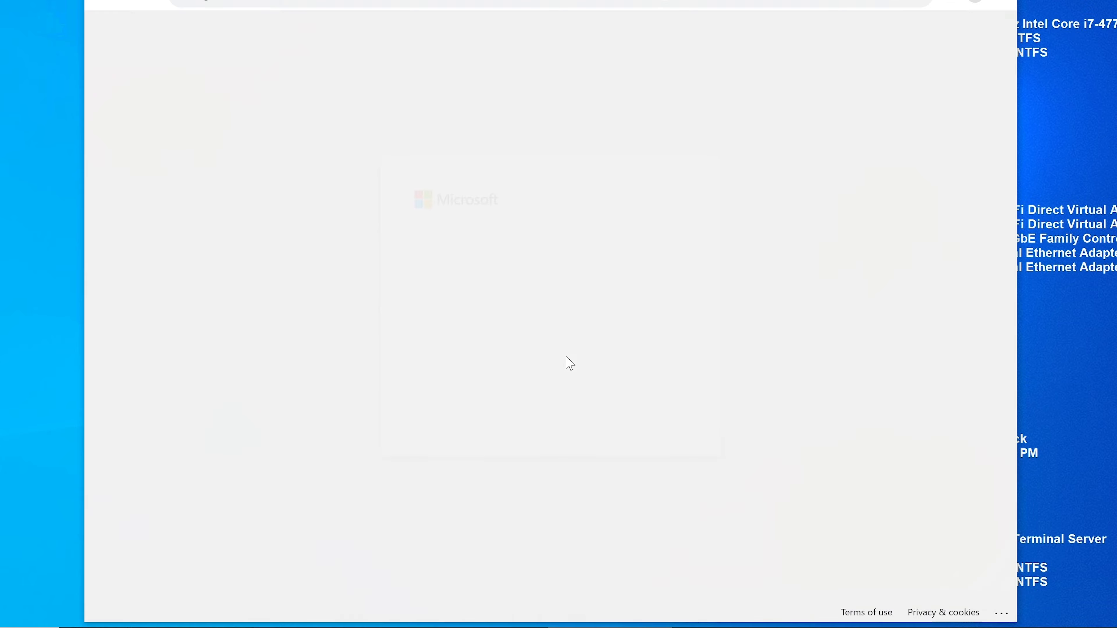
click(643, 410)
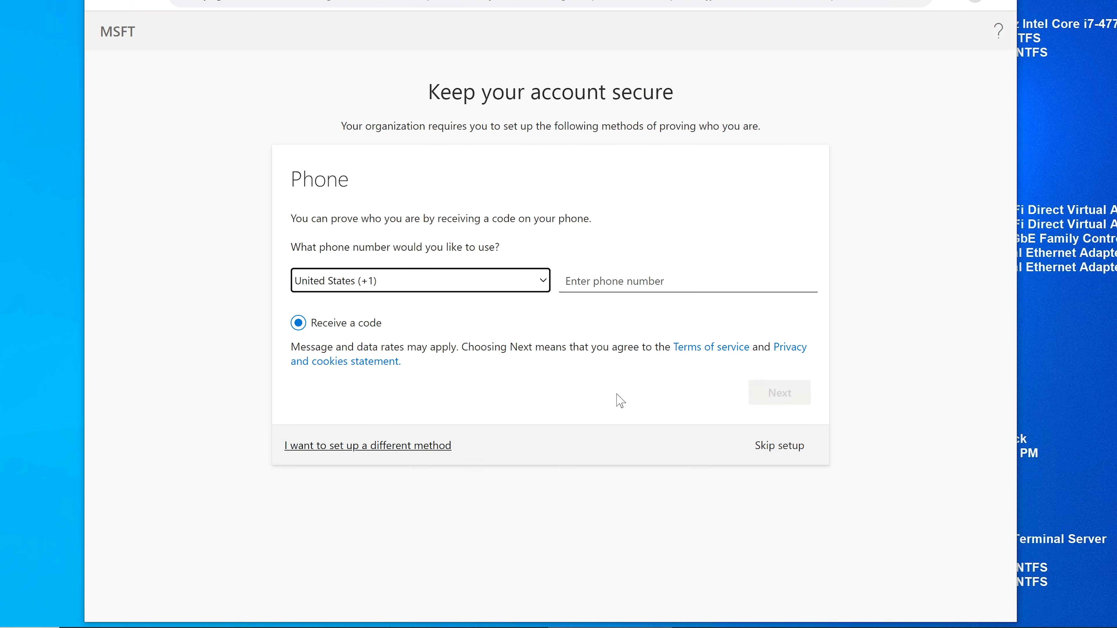
click(775, 447)
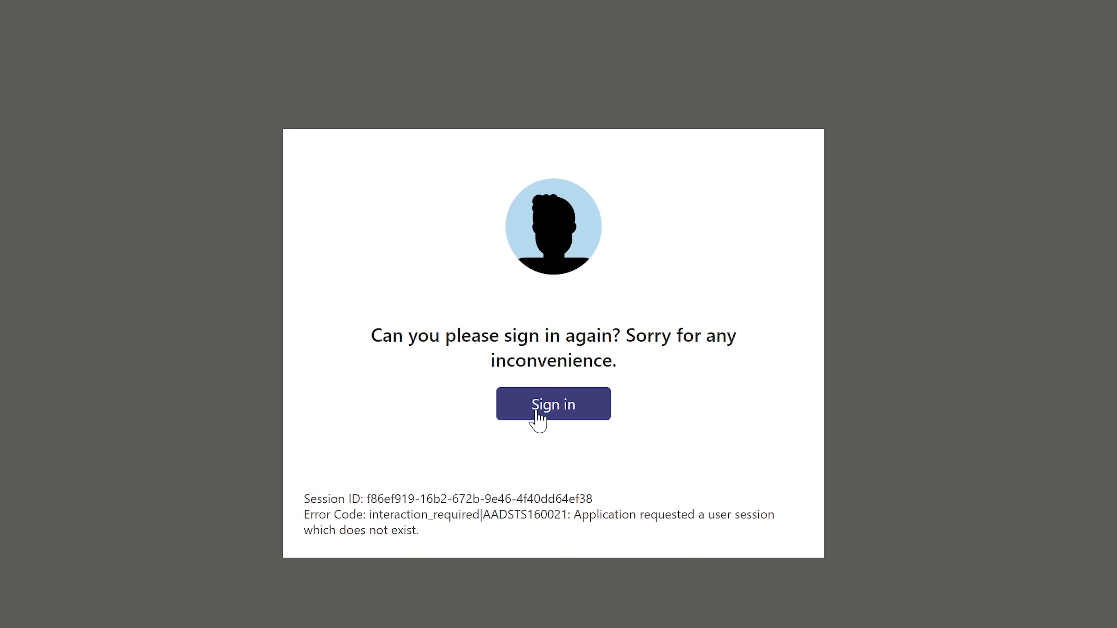
Highlight the session ID in the Teams sign-in error dialog
drag(368, 503, 598, 498)
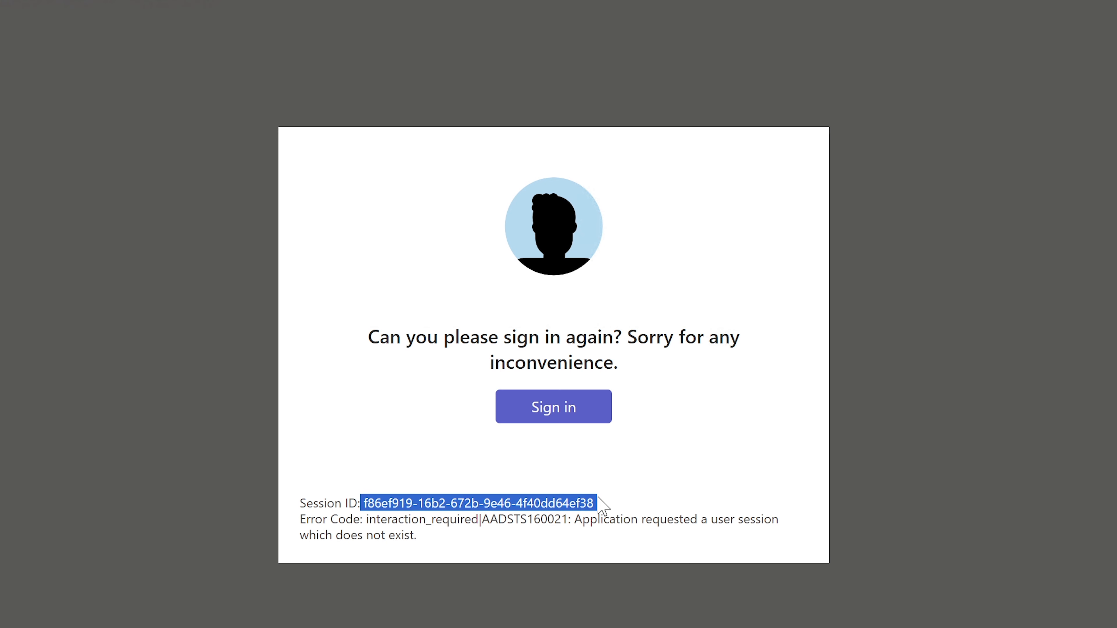
click(601, 506)
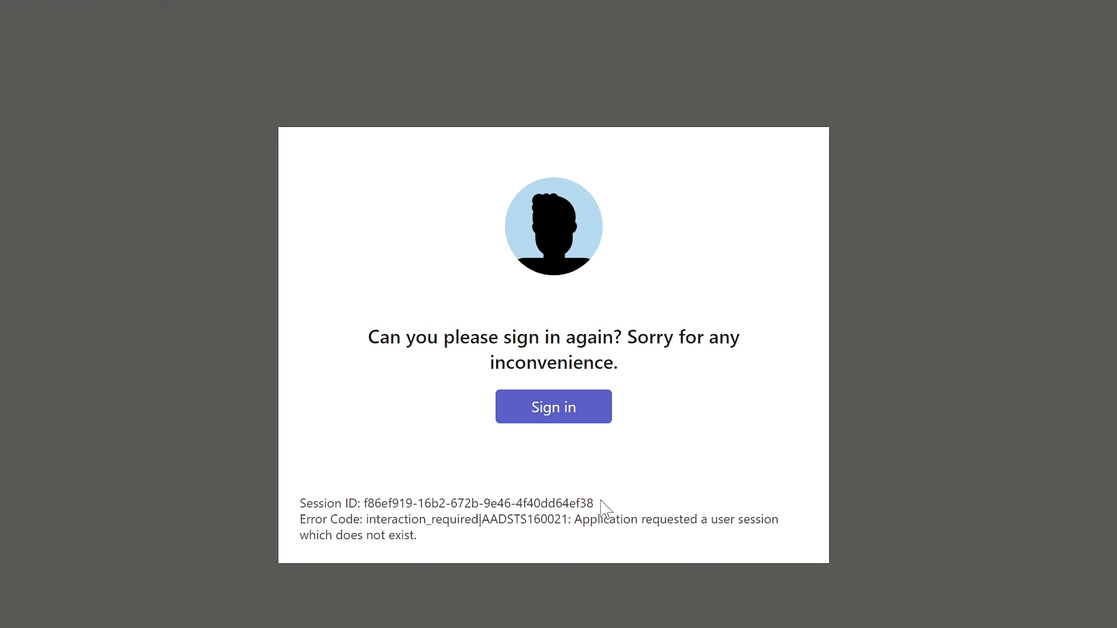
drag(598, 504, 291, 506)
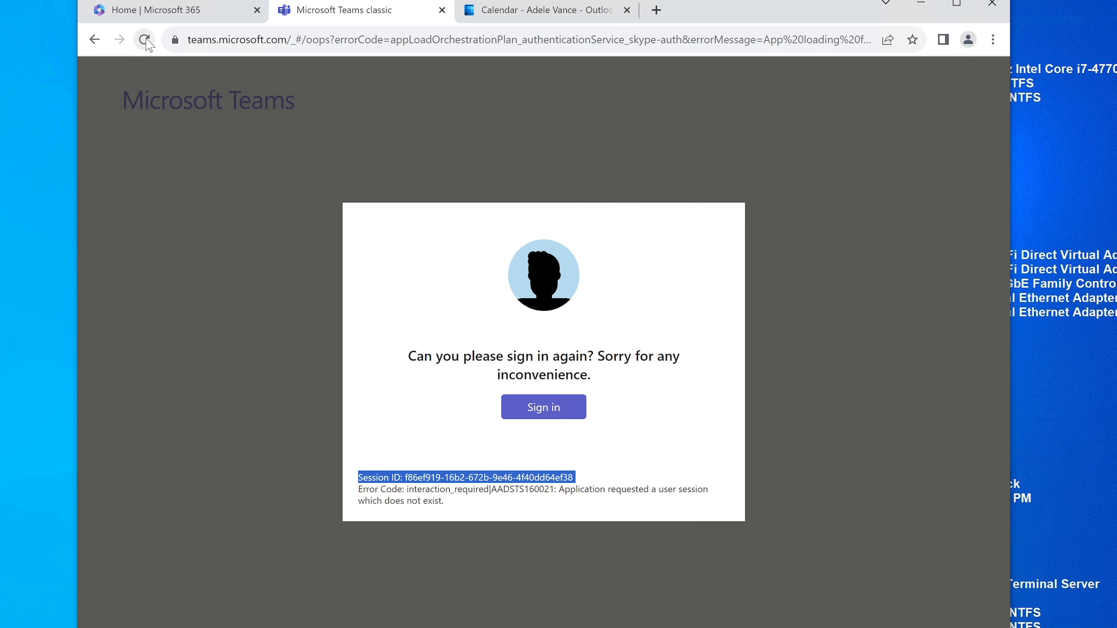
Close the browser window, relaunch Chrome and load the Microsoft 365 home page at office.com
click(207, 11)
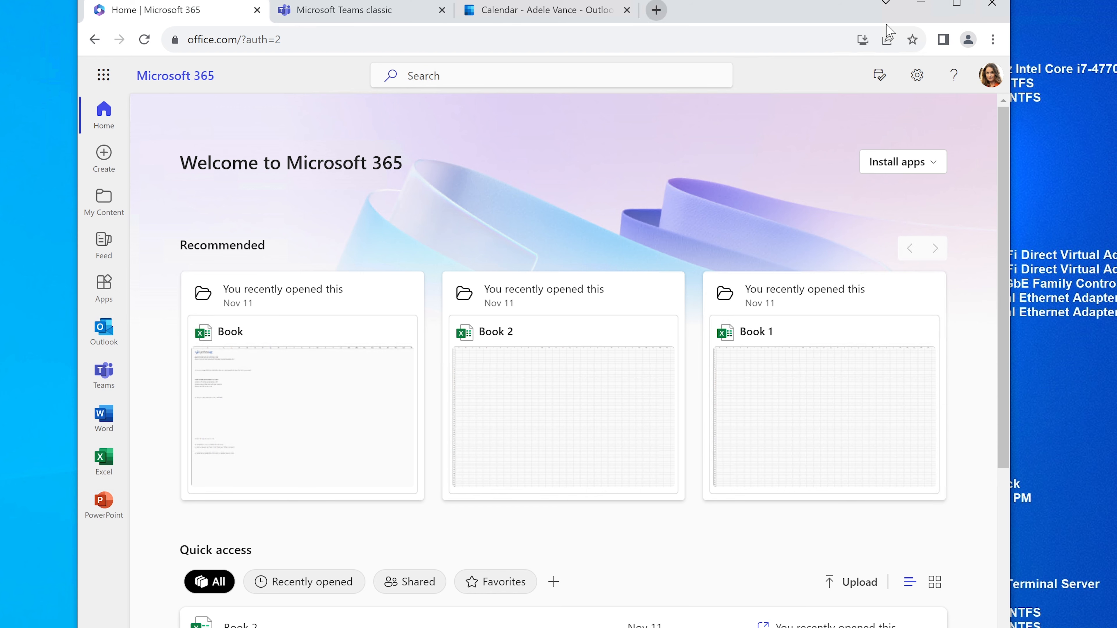
click(994, 6)
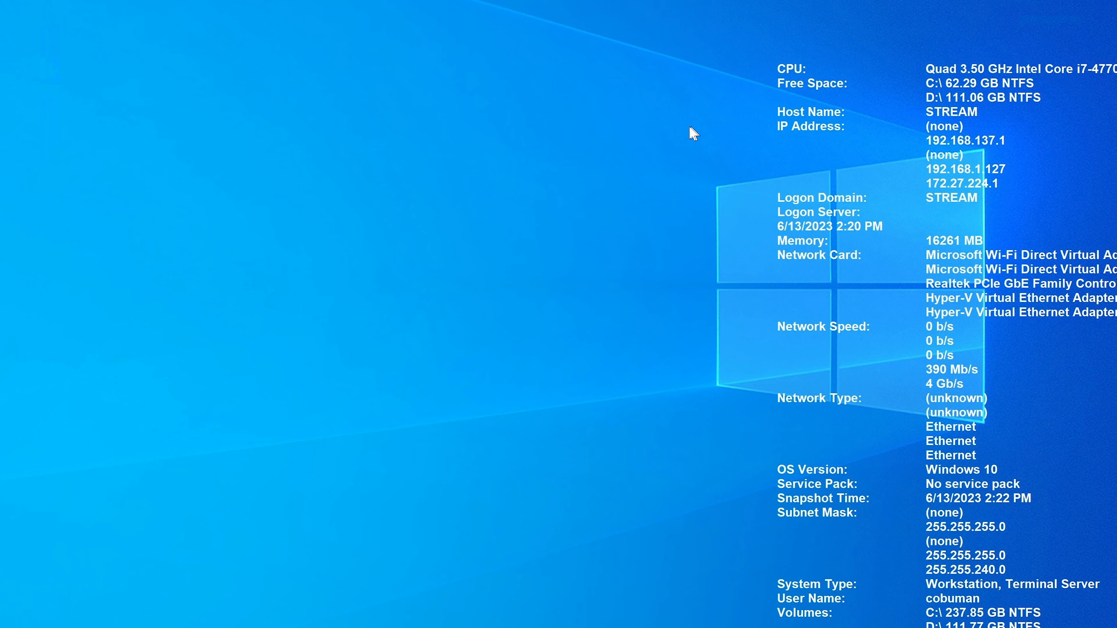
key(super)
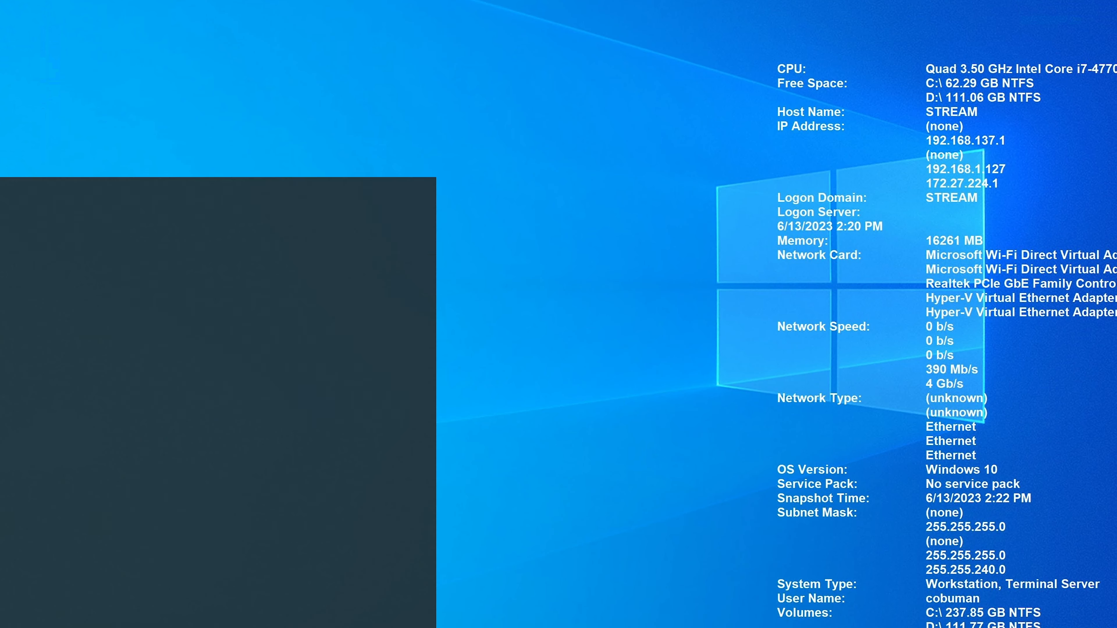
text(chrome)
key(Return)
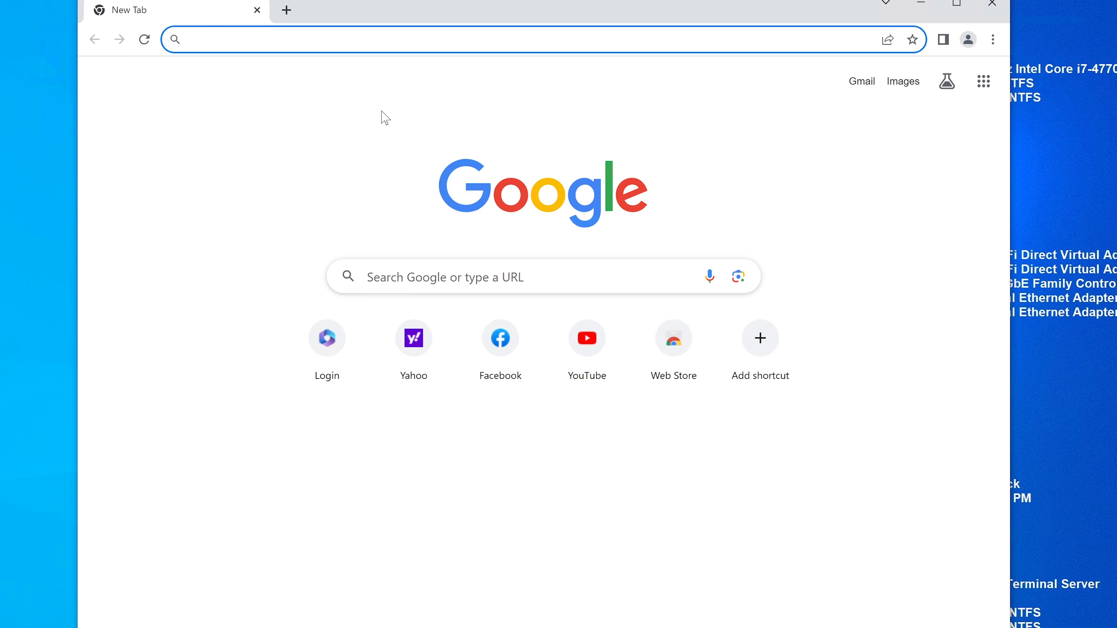
text(off)
key(Return)
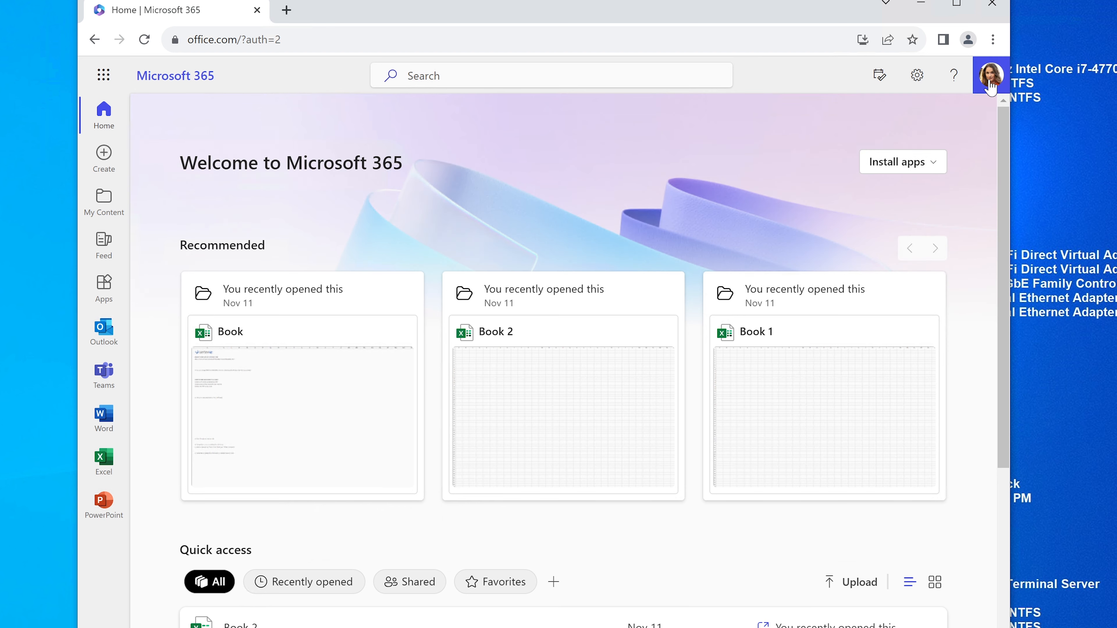
Relaunch Teams from the Microsoft 365 home page and try again to load and sign in to the web app
click(106, 373)
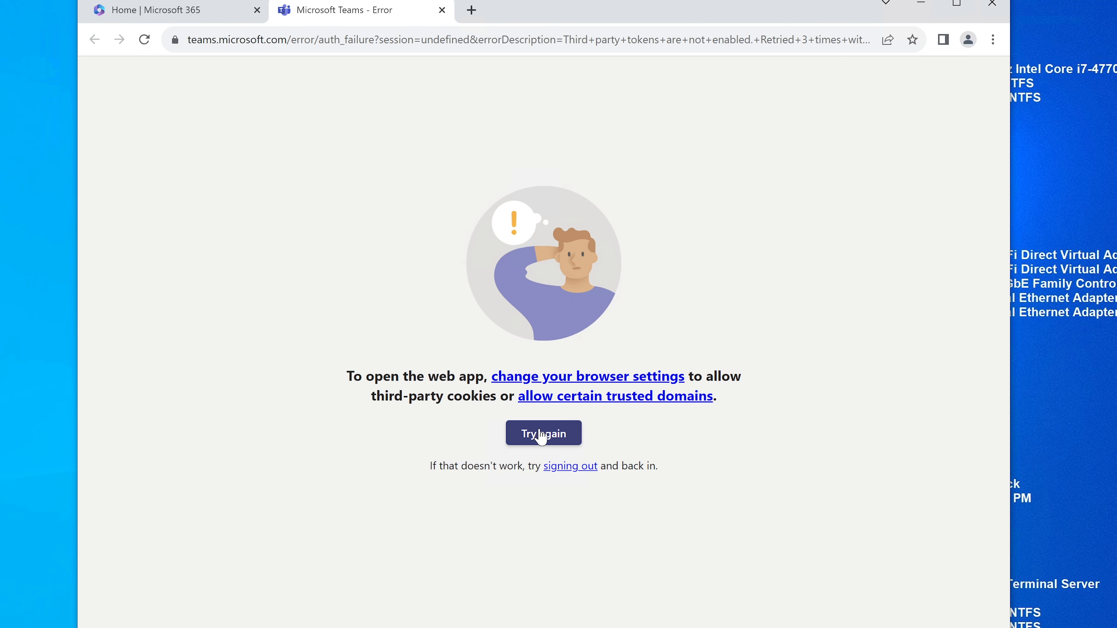
click(541, 435)
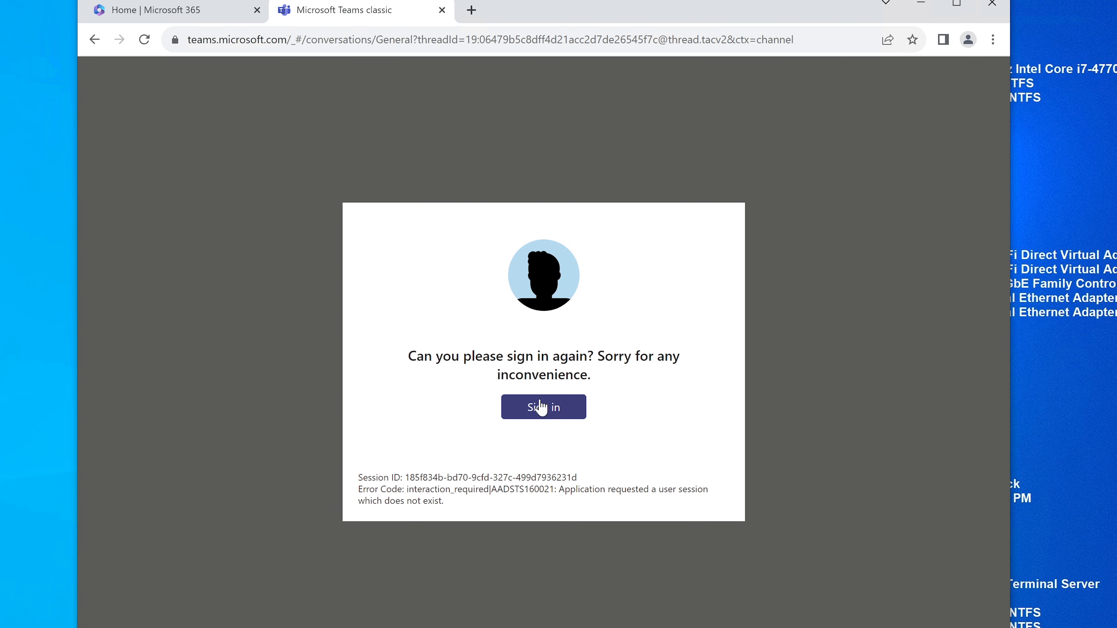
click(541, 407)
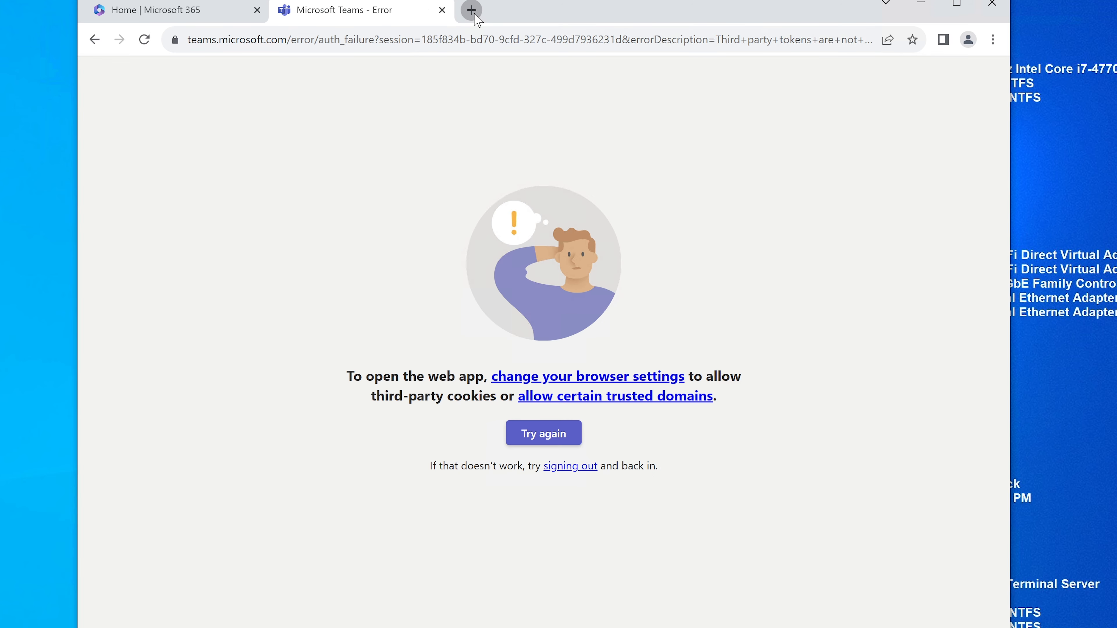
Open a new tab, close the Teams error and Microsoft 365 home tabs, and open the browser settings
click(475, 13)
click(993, 39)
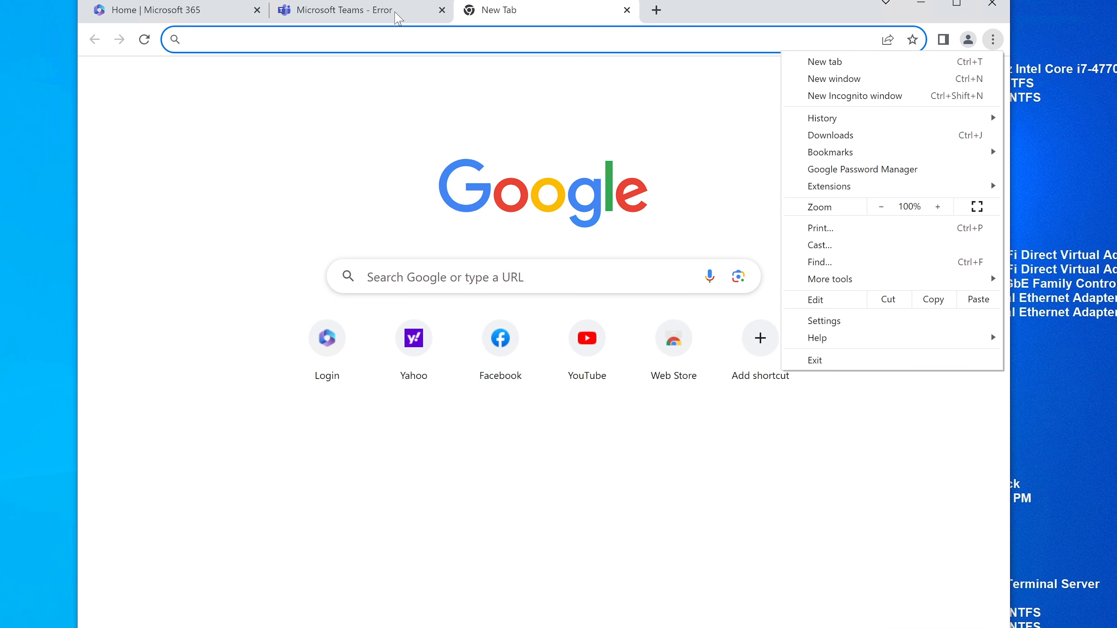
click(398, 16)
click(441, 10)
click(261, 12)
click(993, 40)
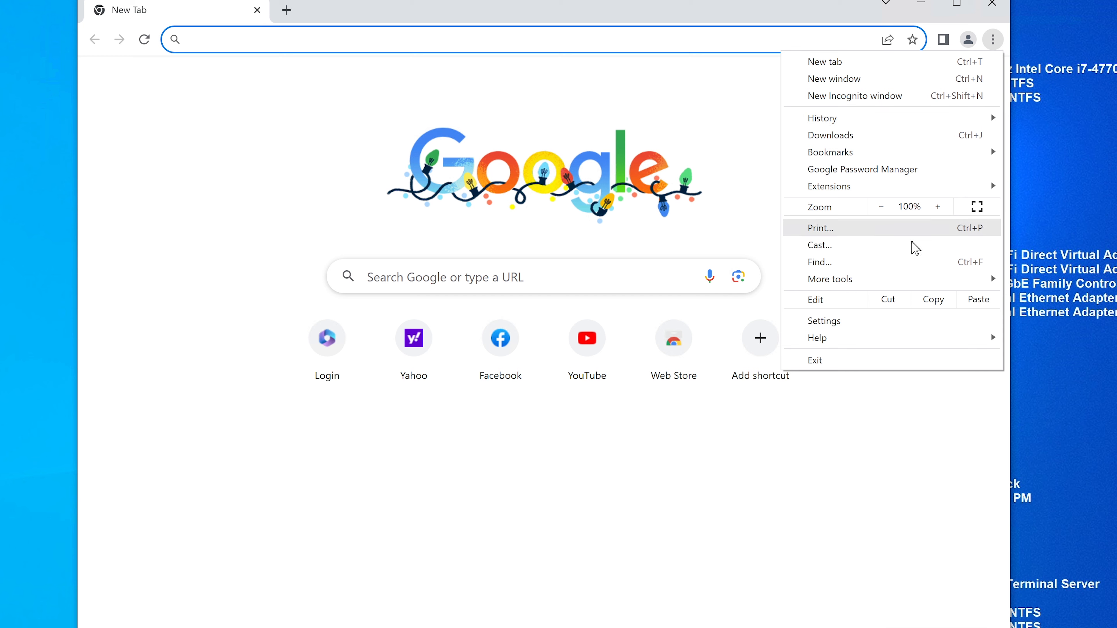
click(849, 321)
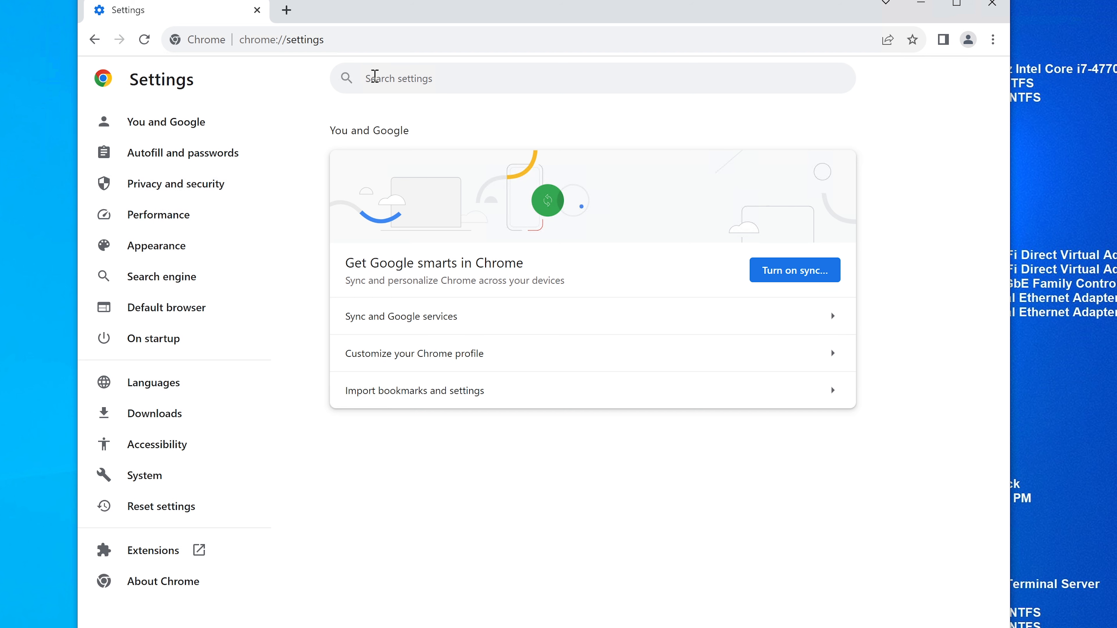
Open the Privacy and security settings and review the basic Clear browsing data options without clearing anything
click(182, 190)
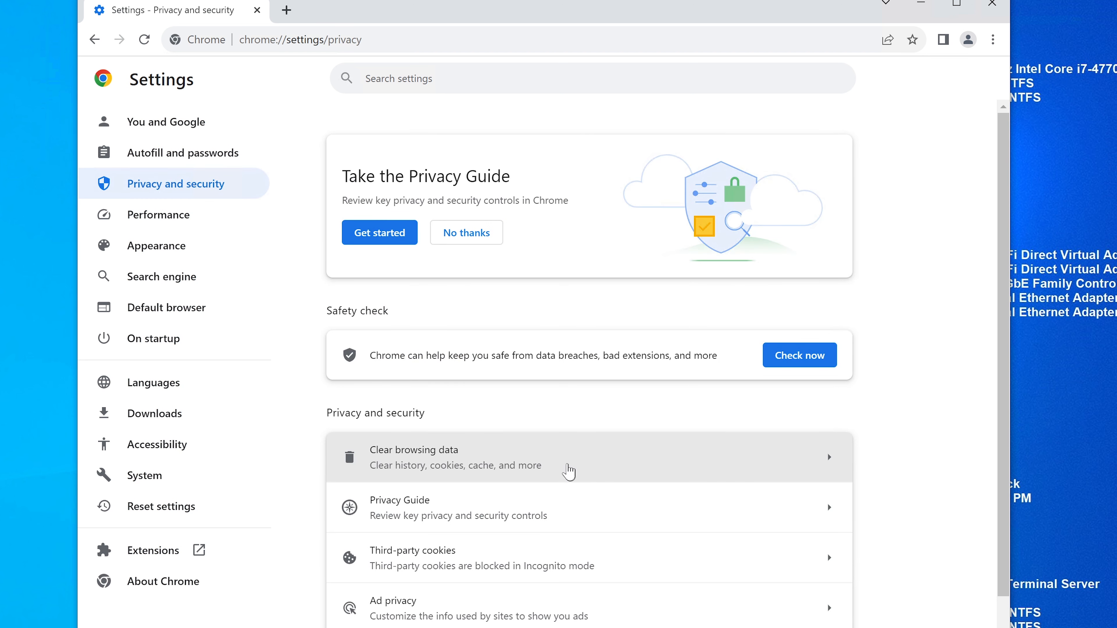
scroll(567, 469, down, 3)
click(484, 396)
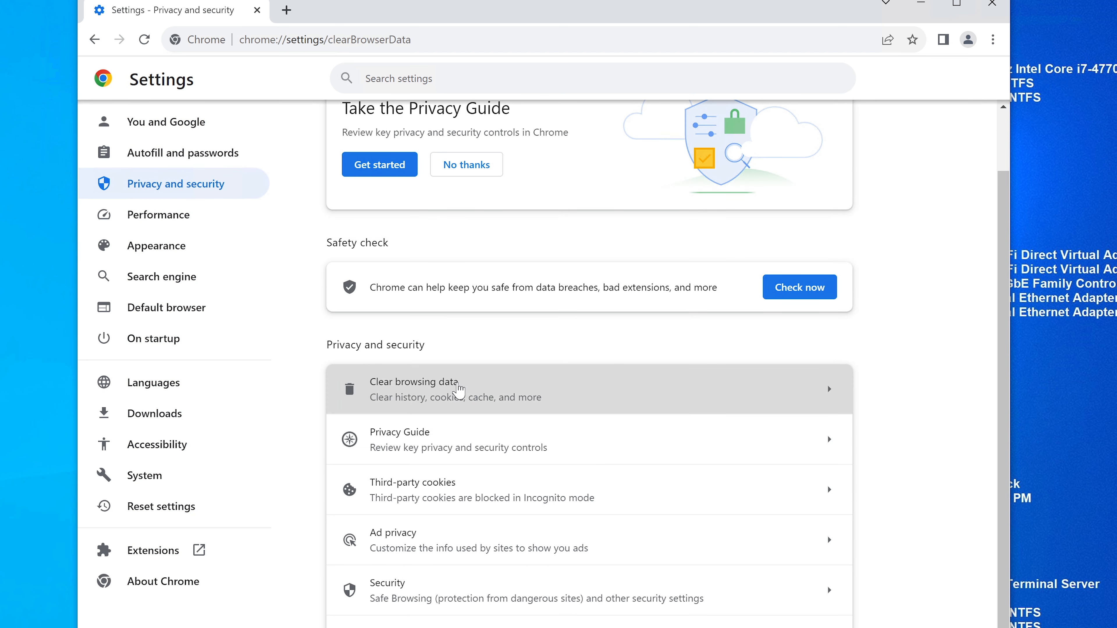
click(433, 233)
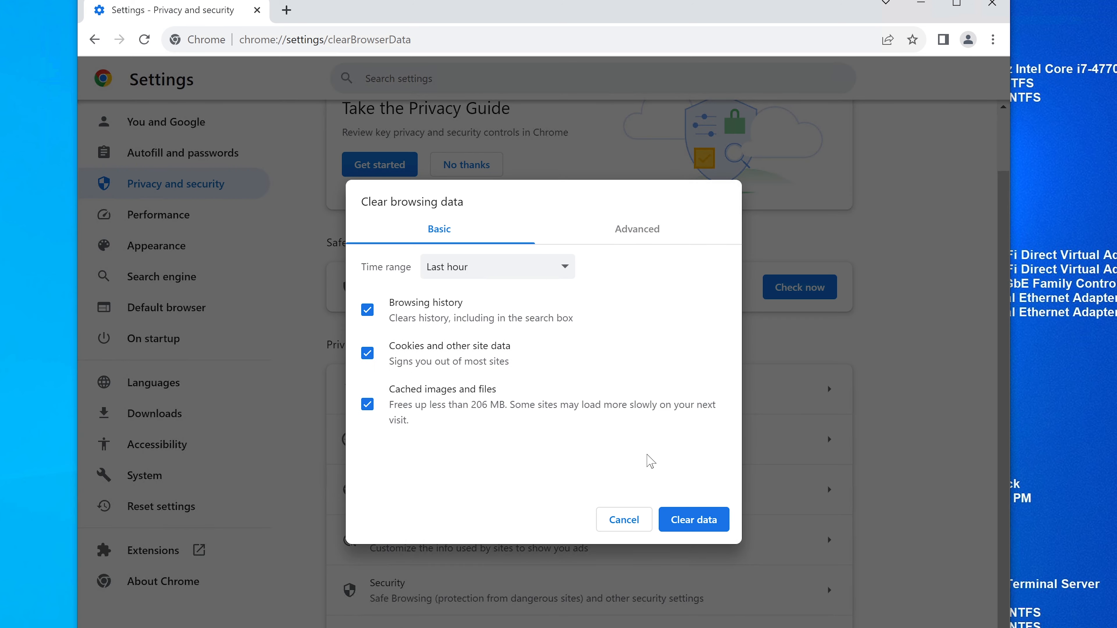
click(624, 516)
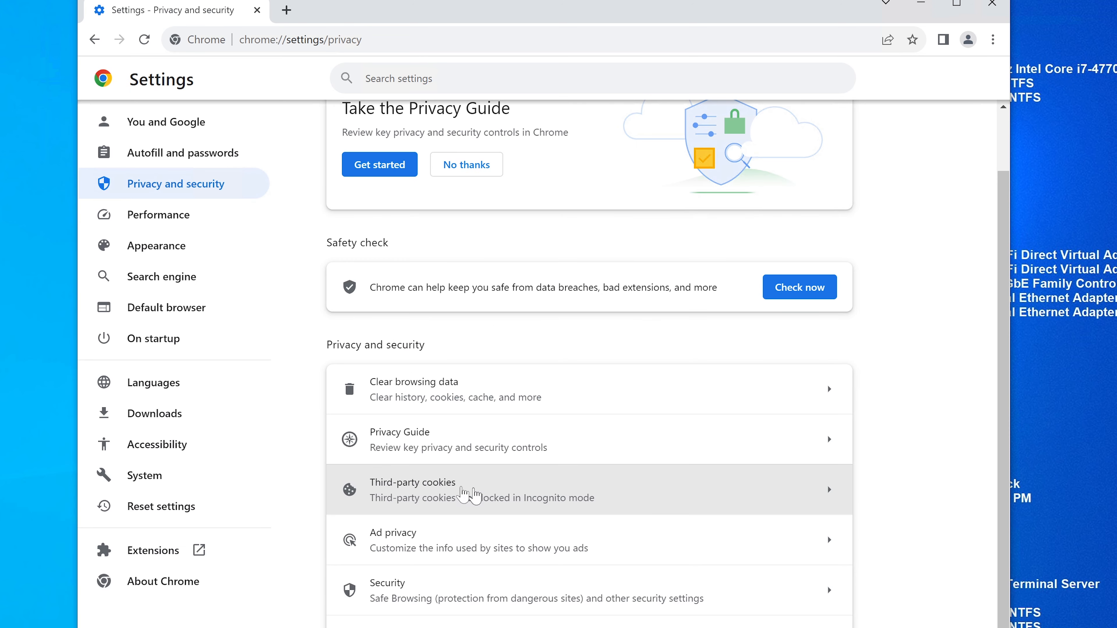
Go through Third-party cookies to the stored data for all sites and expand office.com, microsoft.com and microsoftonline.com
click(417, 493)
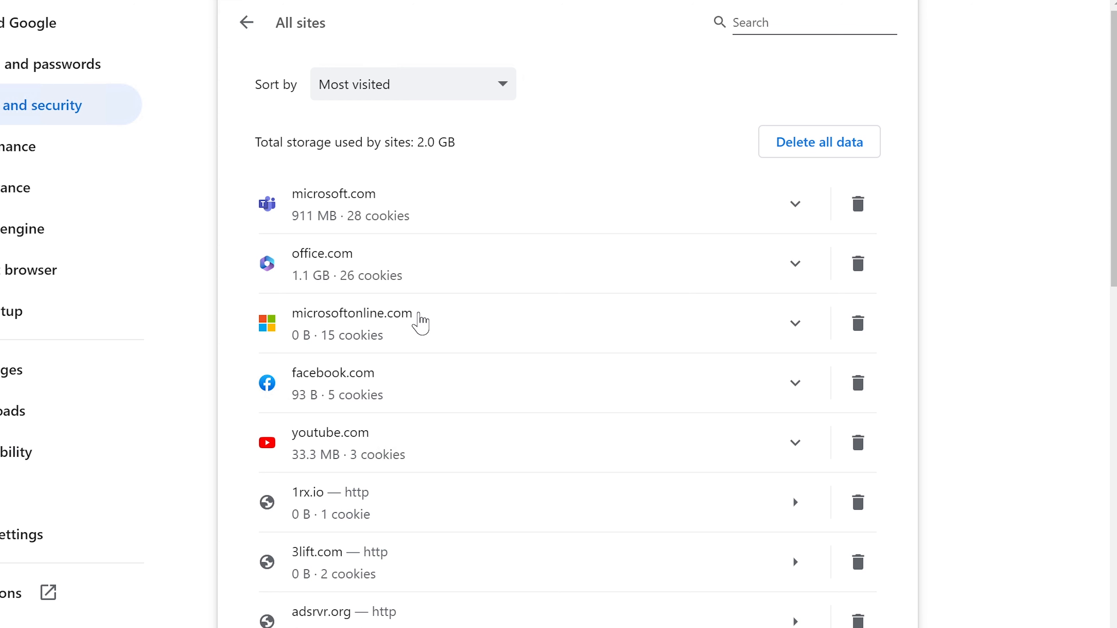
click(438, 277)
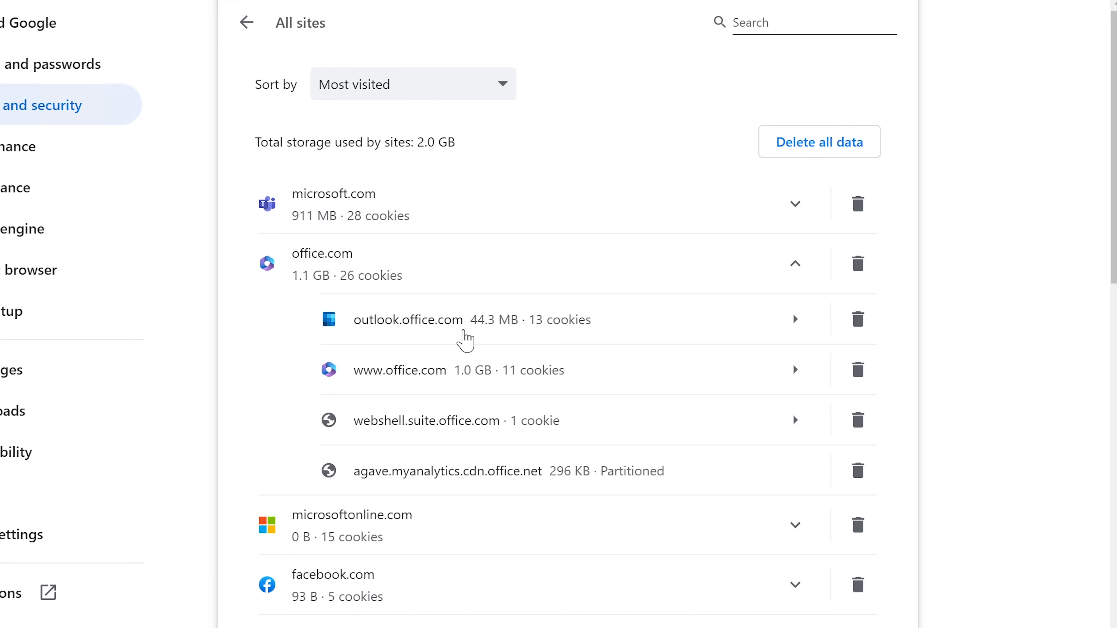
click(409, 216)
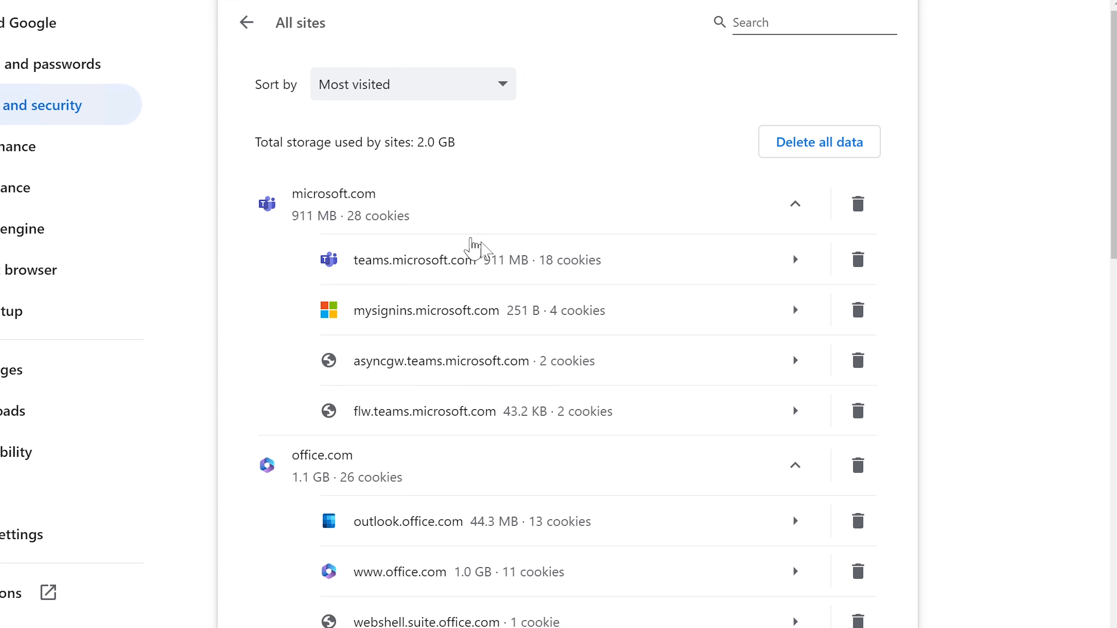
scroll(497, 489, down, 5)
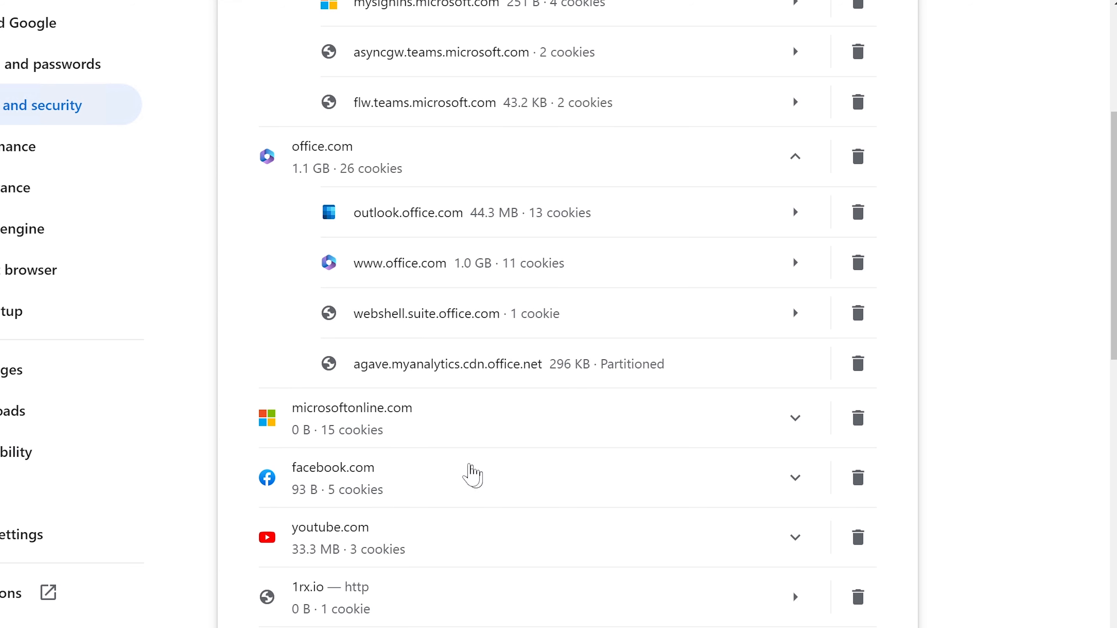
click(411, 424)
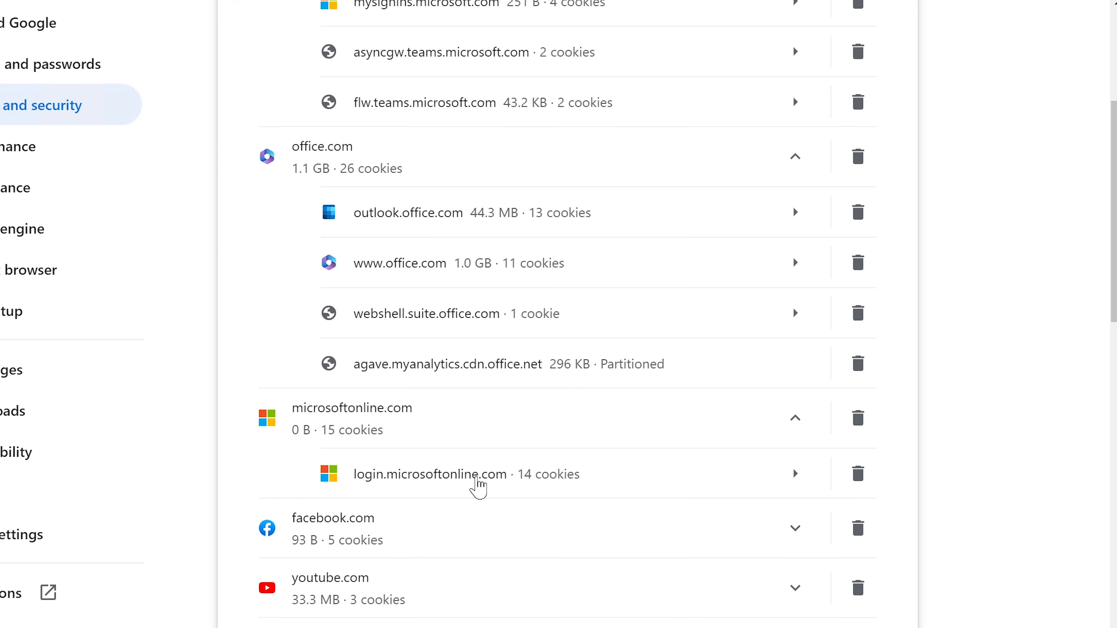
scroll(478, 484, up, 5)
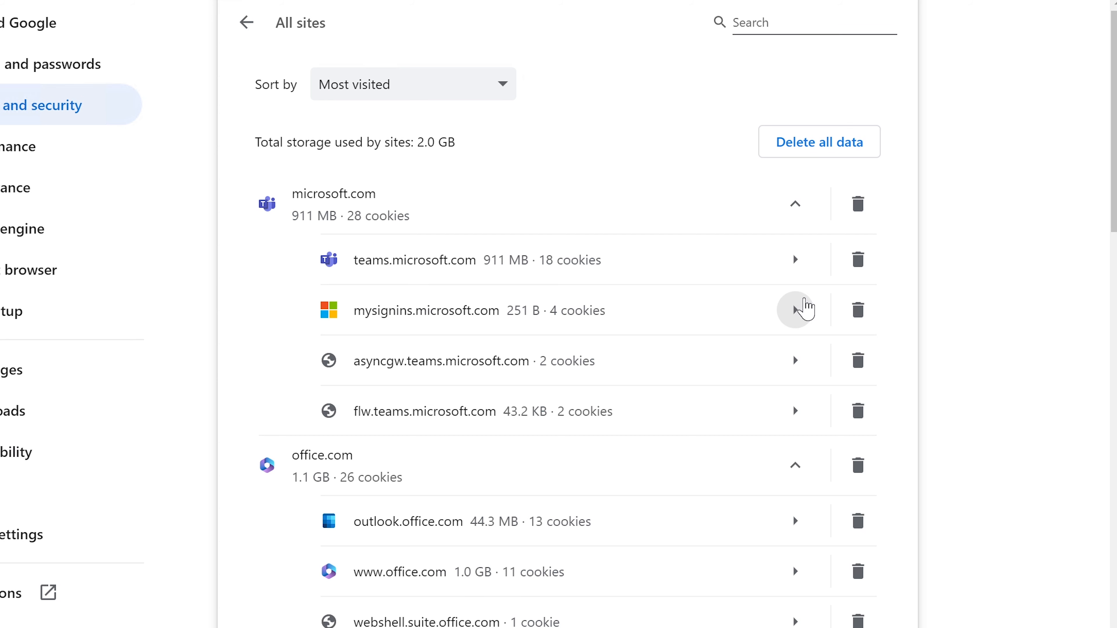
Delete the site data and permissions for microsoft.com and office.com, including all sites under them
click(858, 203)
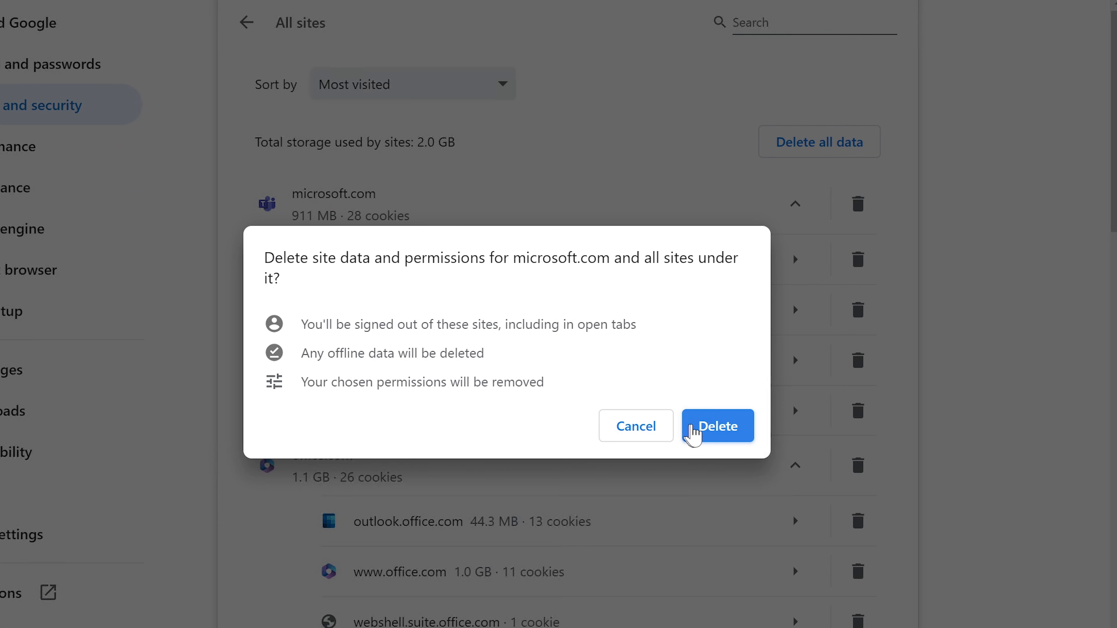
click(701, 426)
click(858, 204)
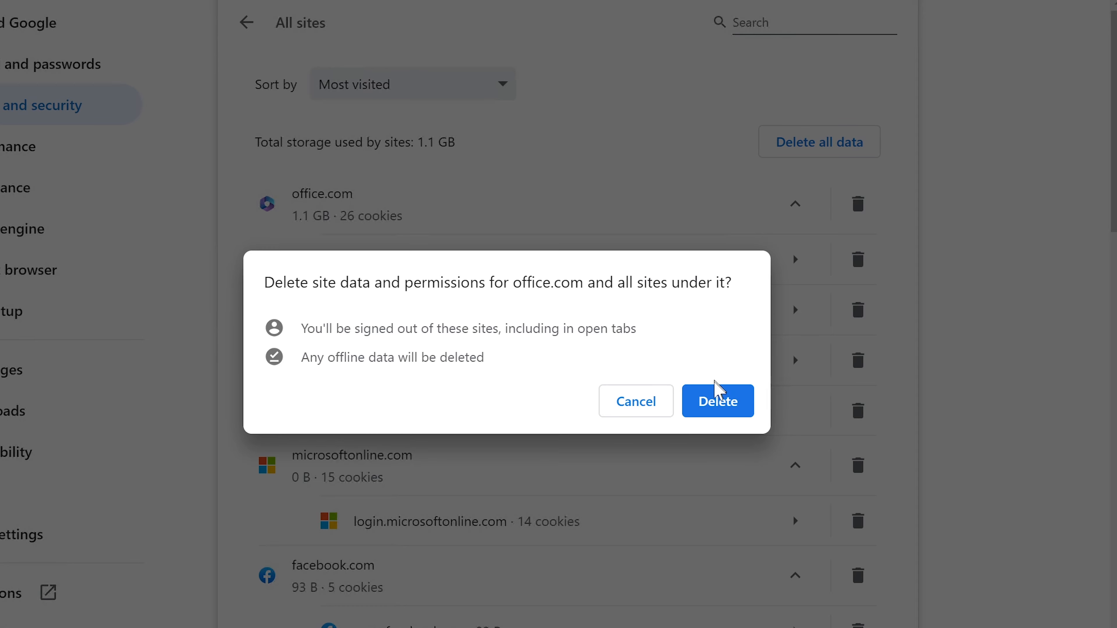
click(714, 401)
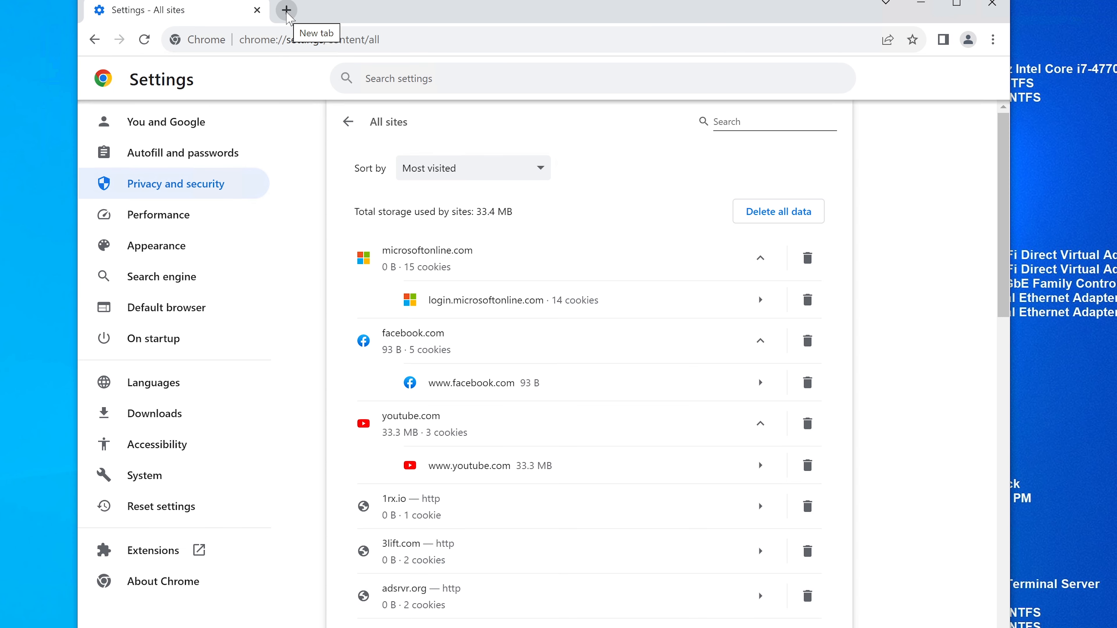
Sign in to the Microsoft account again in a new tab, continuing past the "More information required" page
click(287, 10)
click(636, 457)
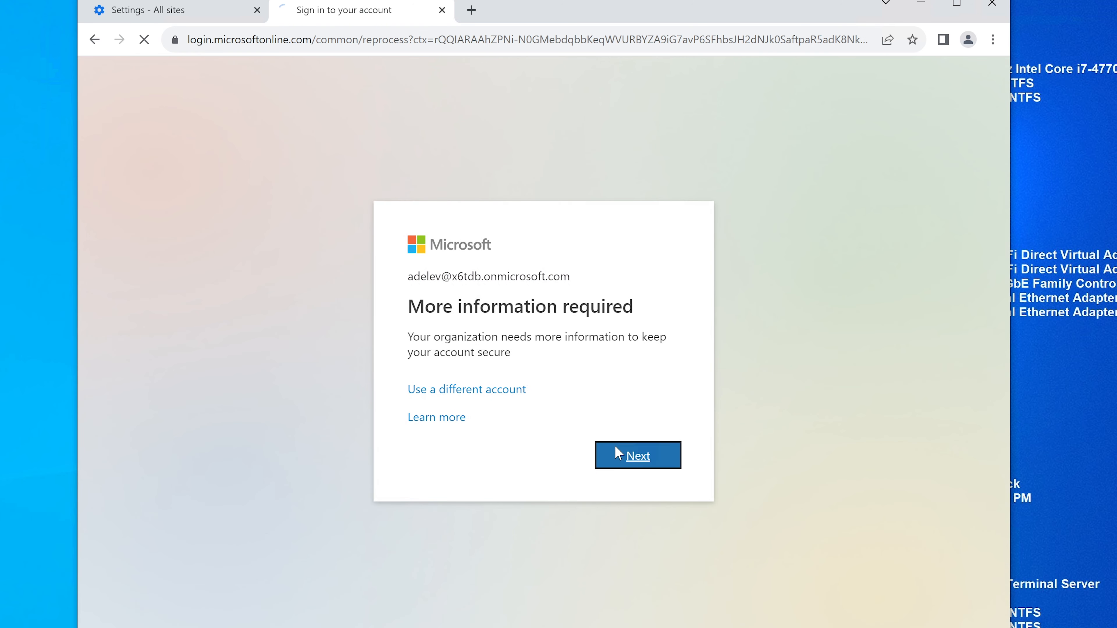
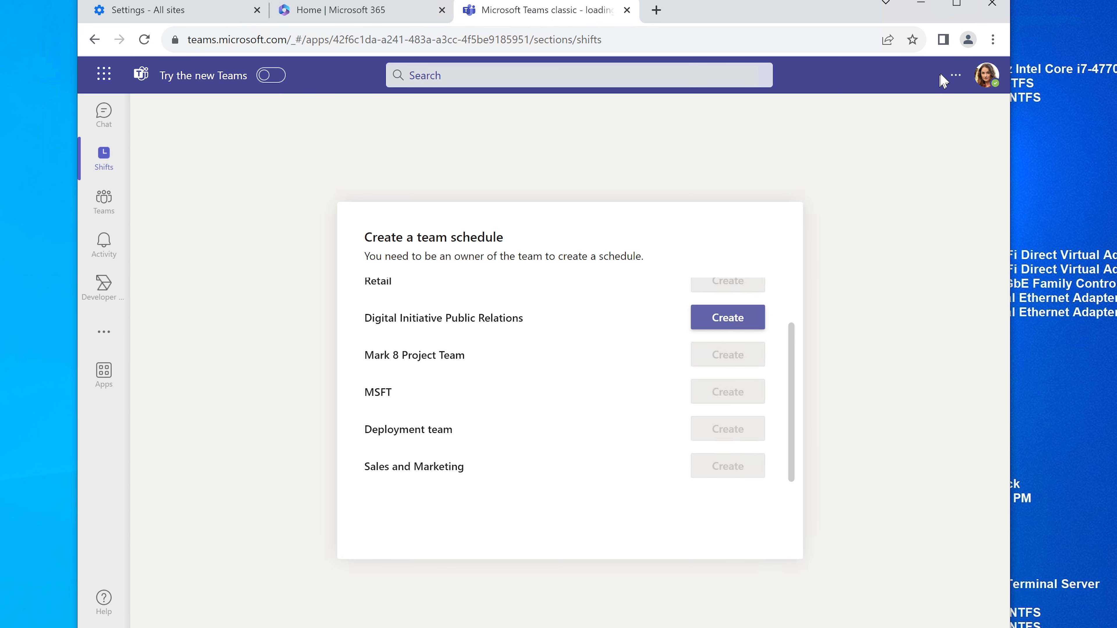
Compare the settings of the Teams web app with the Devices settings of the desktop app, closing both settings windows
click(956, 82)
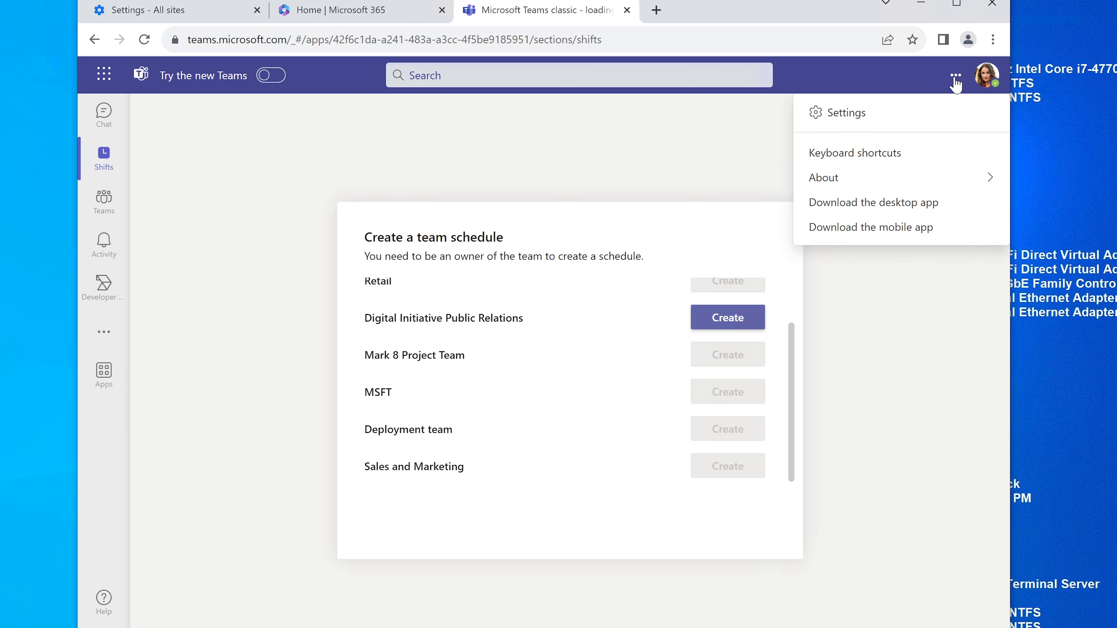
click(841, 118)
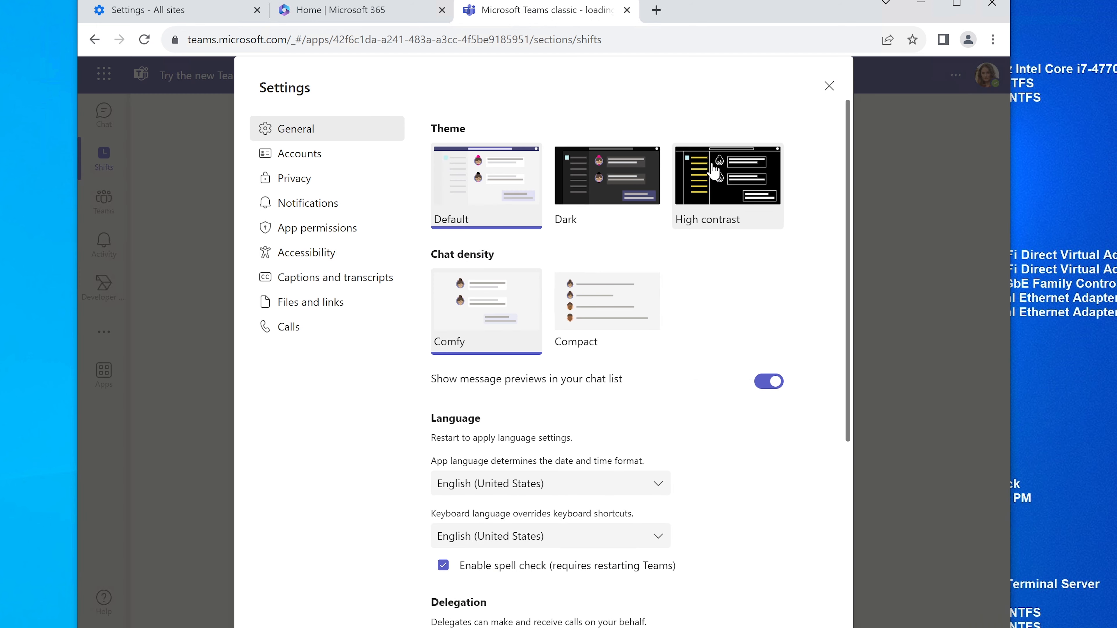
click(731, 107)
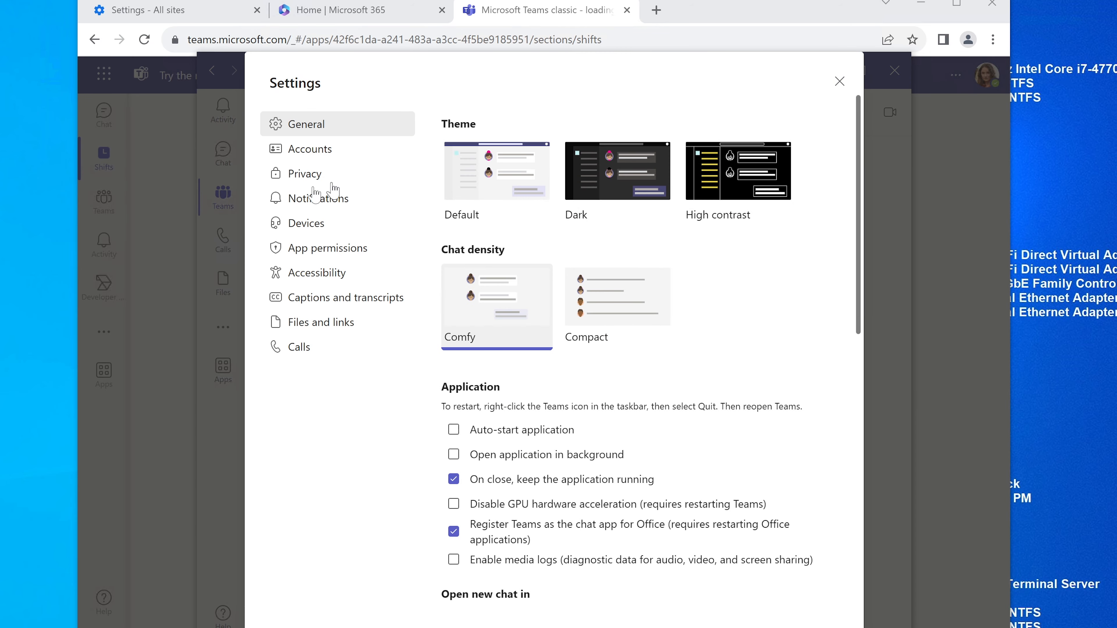
click(316, 230)
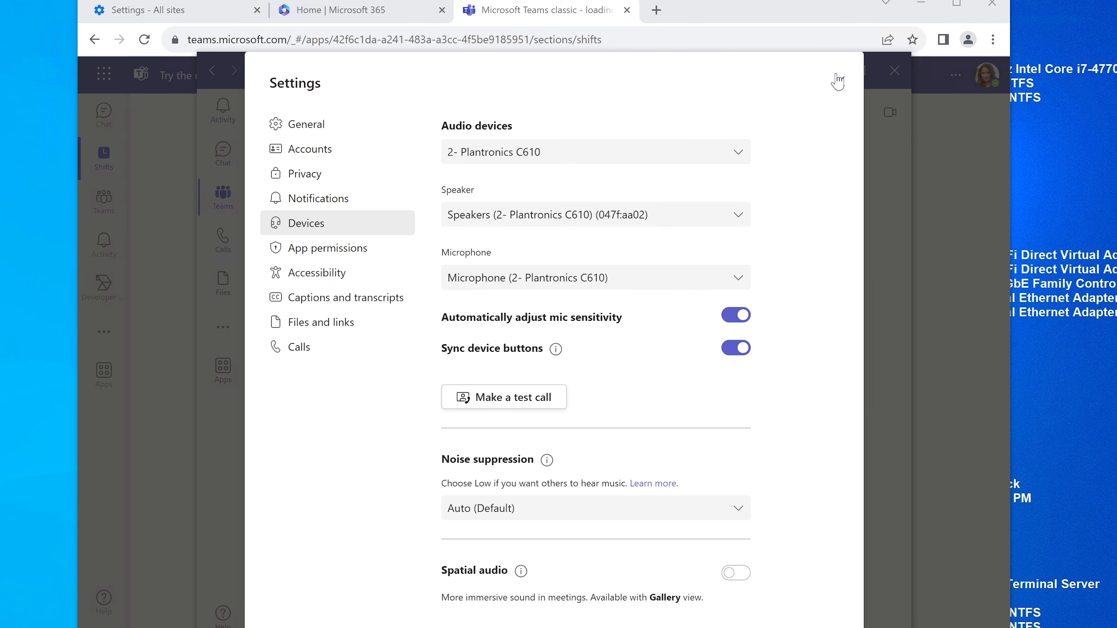
click(837, 81)
click(835, 72)
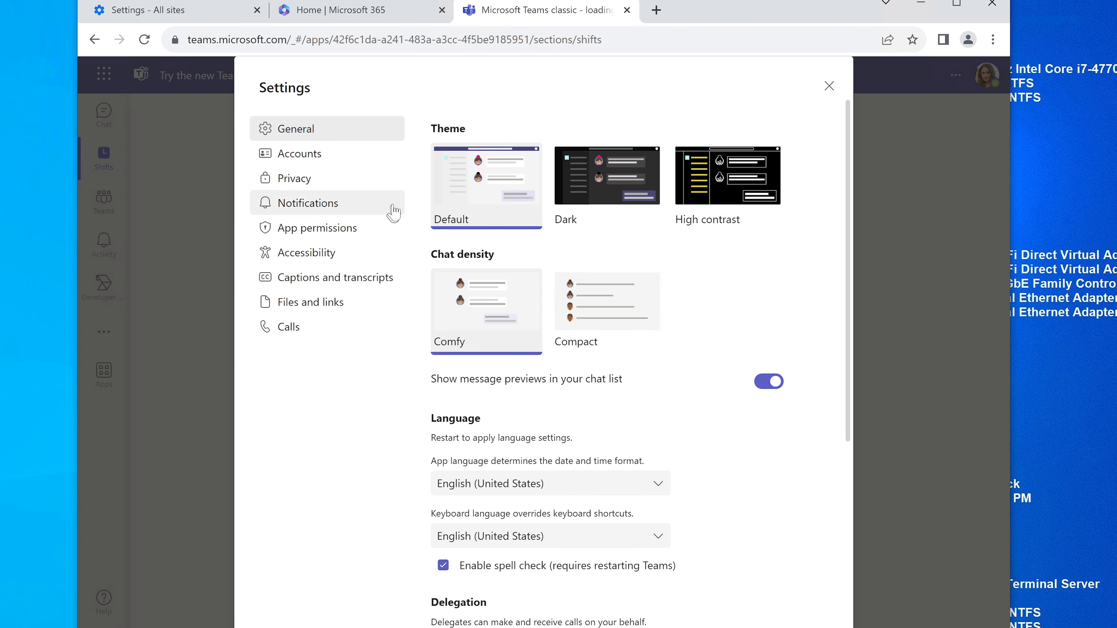
click(829, 86)
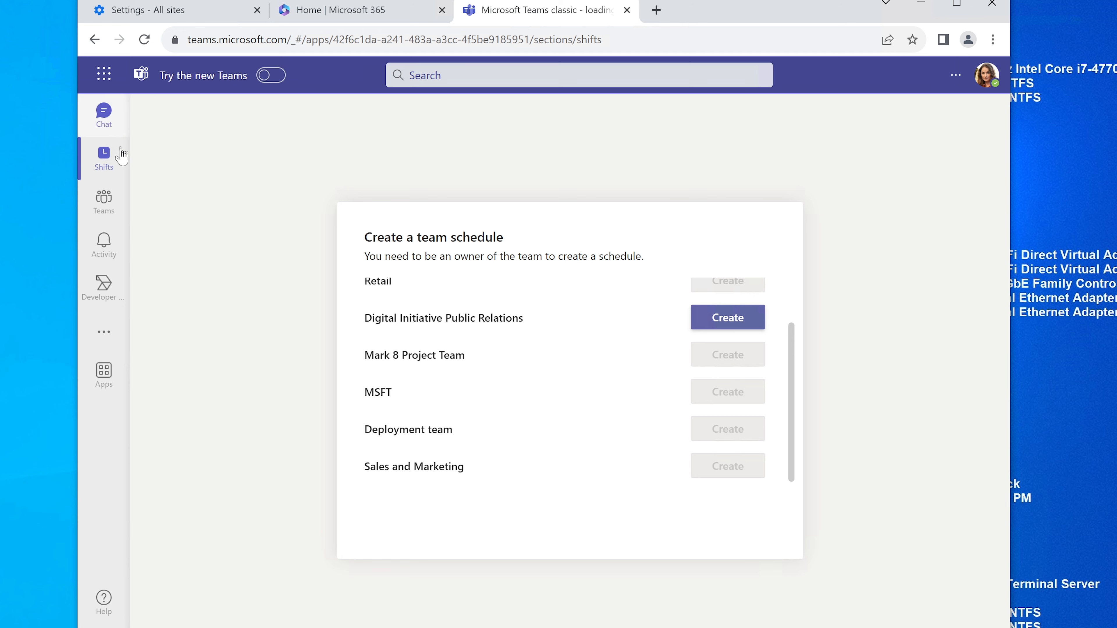
Start a meeting from the General channel of the U.S. Sales team and allow Teams to use the microphone
click(93, 218)
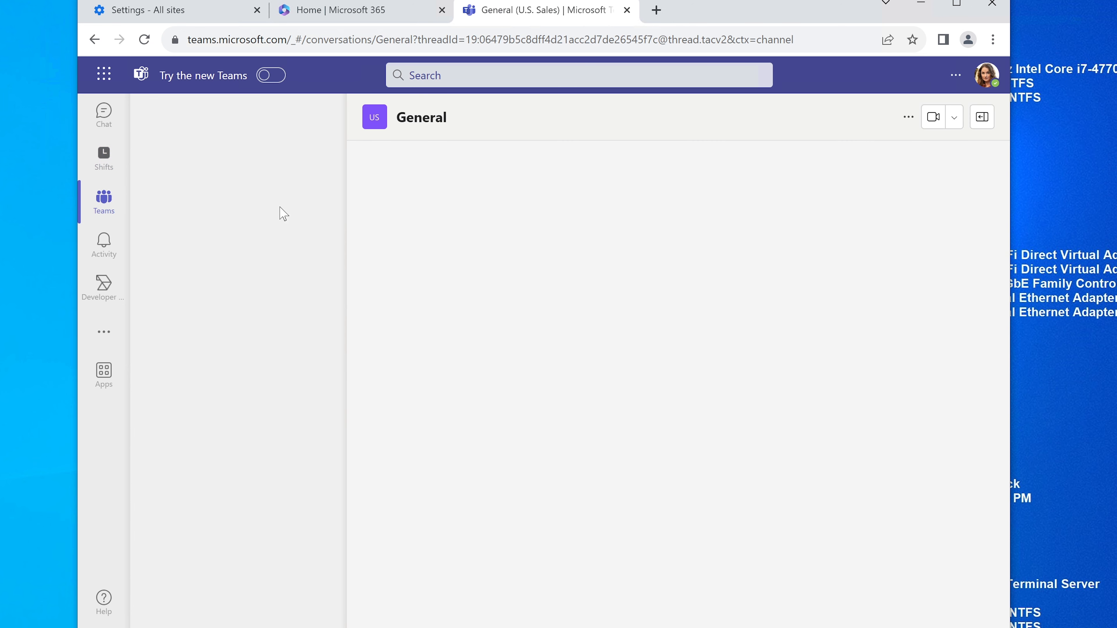
click(908, 117)
click(910, 117)
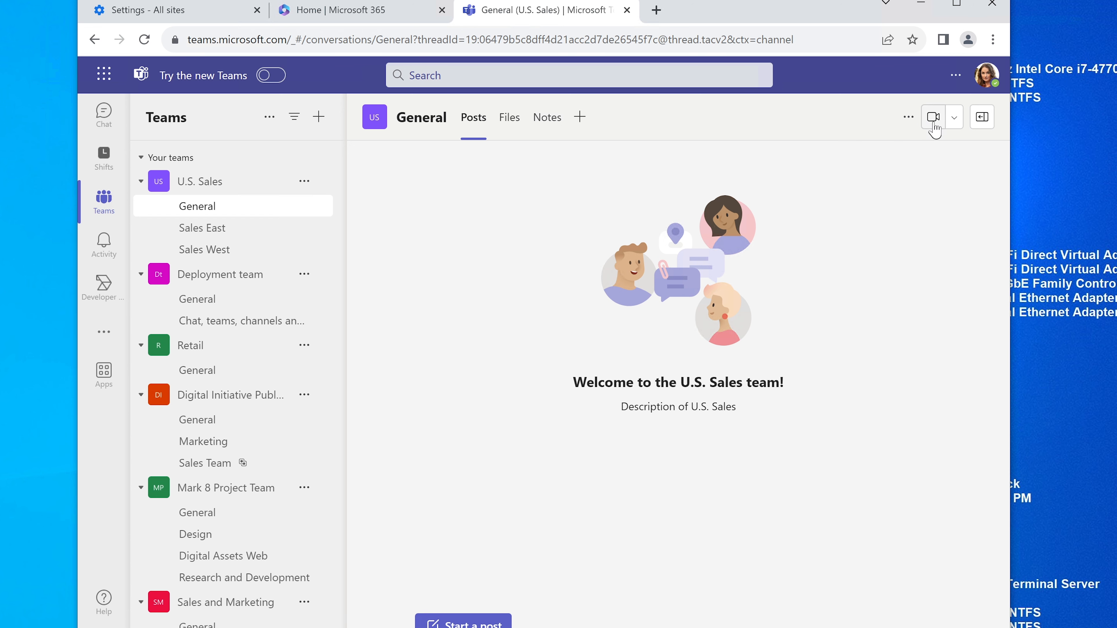
click(933, 127)
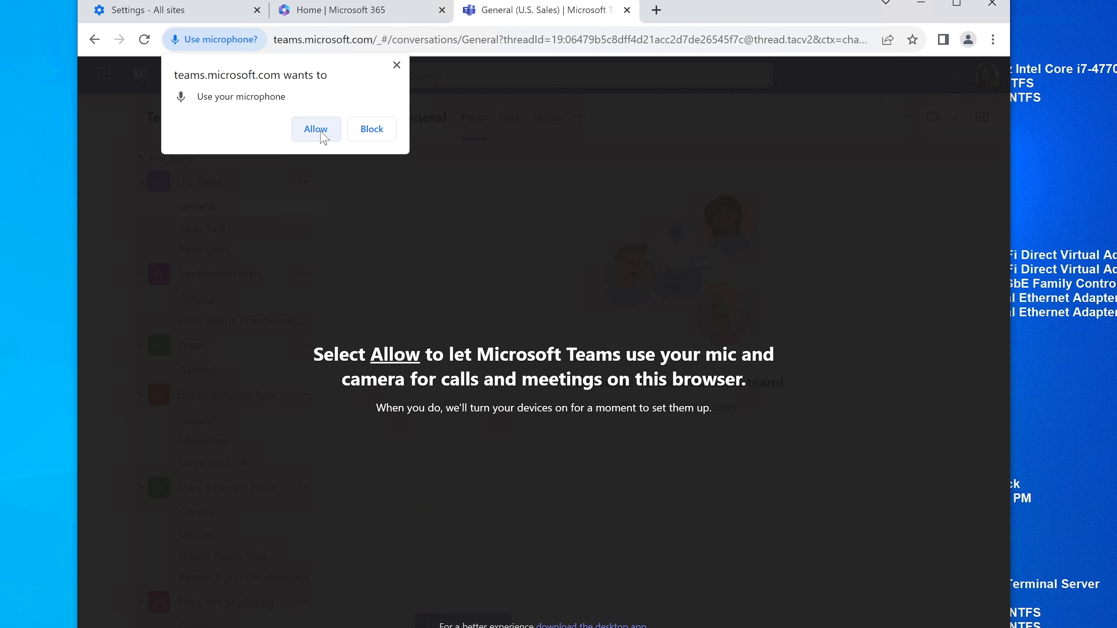
click(316, 129)
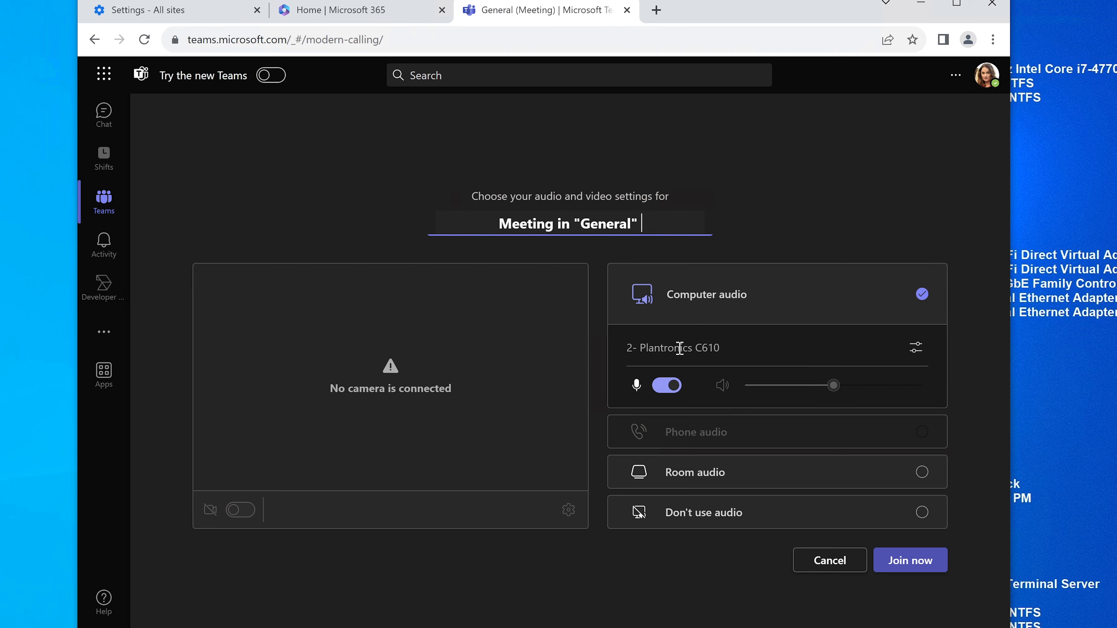
Review the meeting's audio device settings, including the available microphones, and close the device settings
click(914, 350)
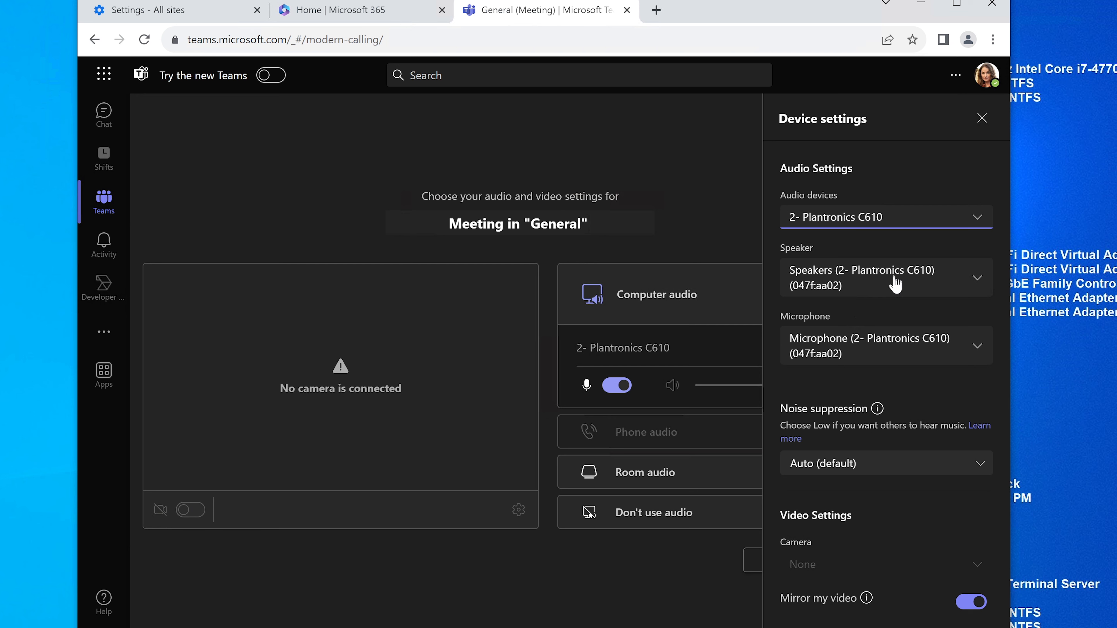
click(888, 350)
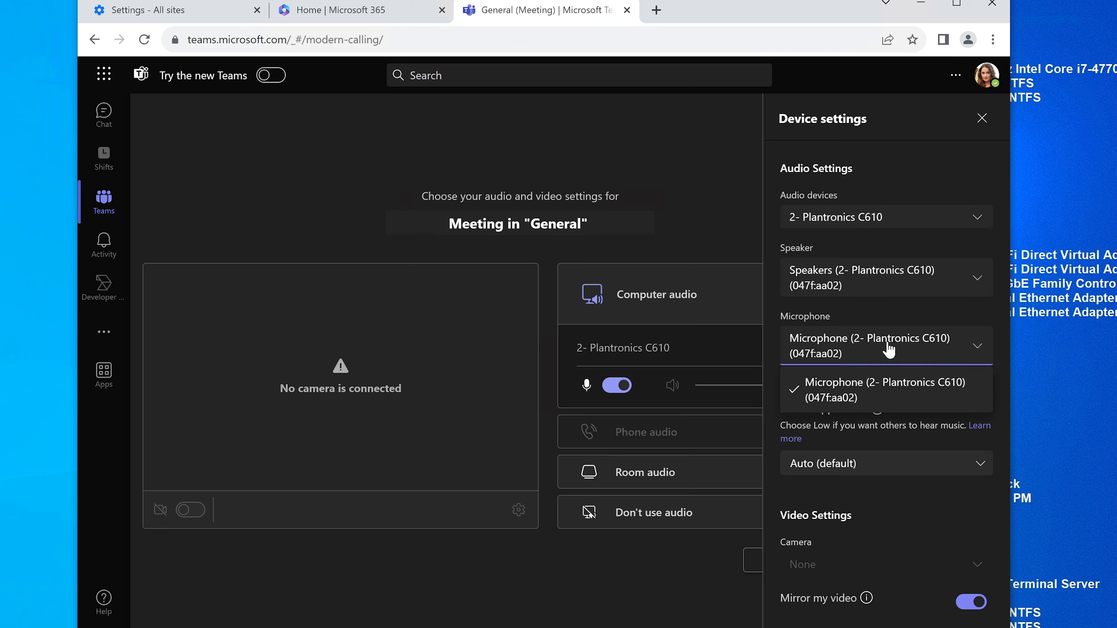
click(888, 350)
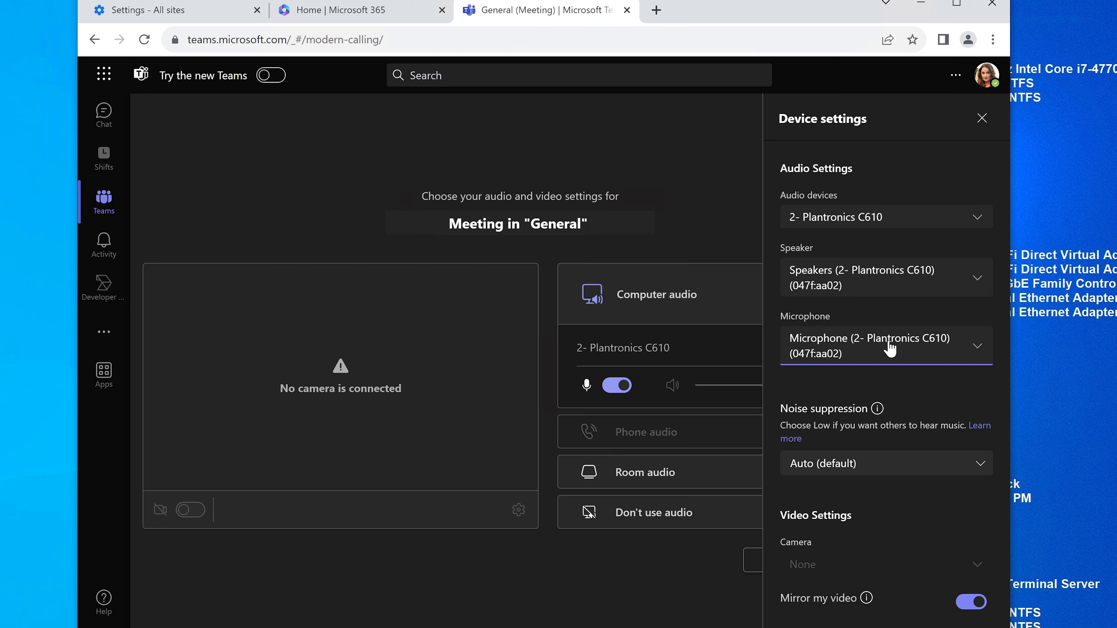
click(982, 118)
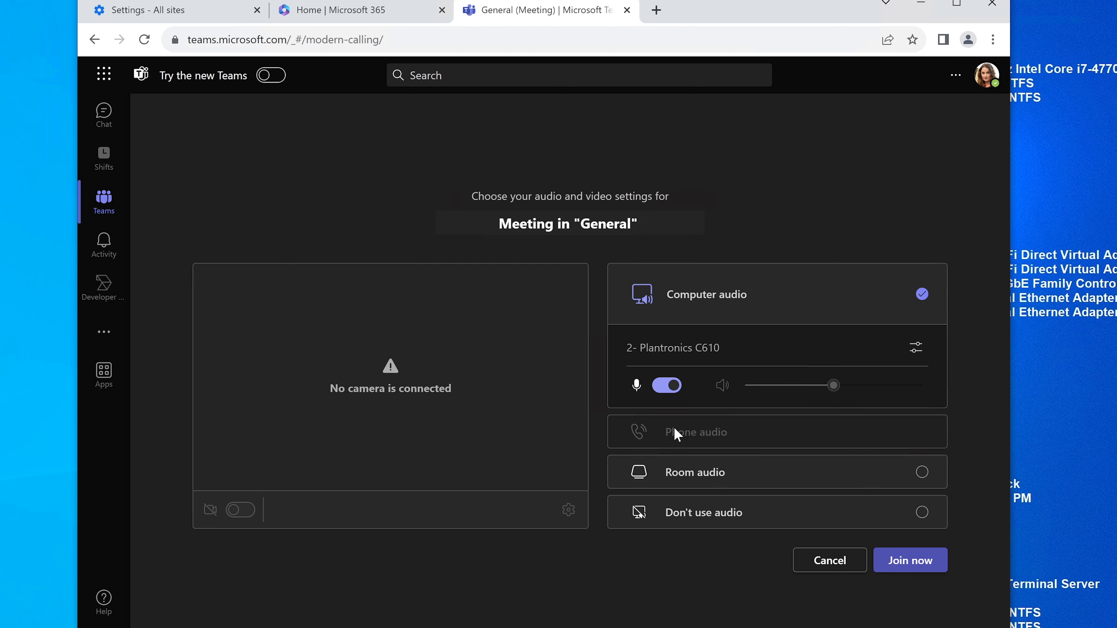
Close the Teams and Microsoft 365 tabs, minimize Chrome and switch back to the "no sound" ticket in the Jira help desk
click(627, 9)
click(442, 10)
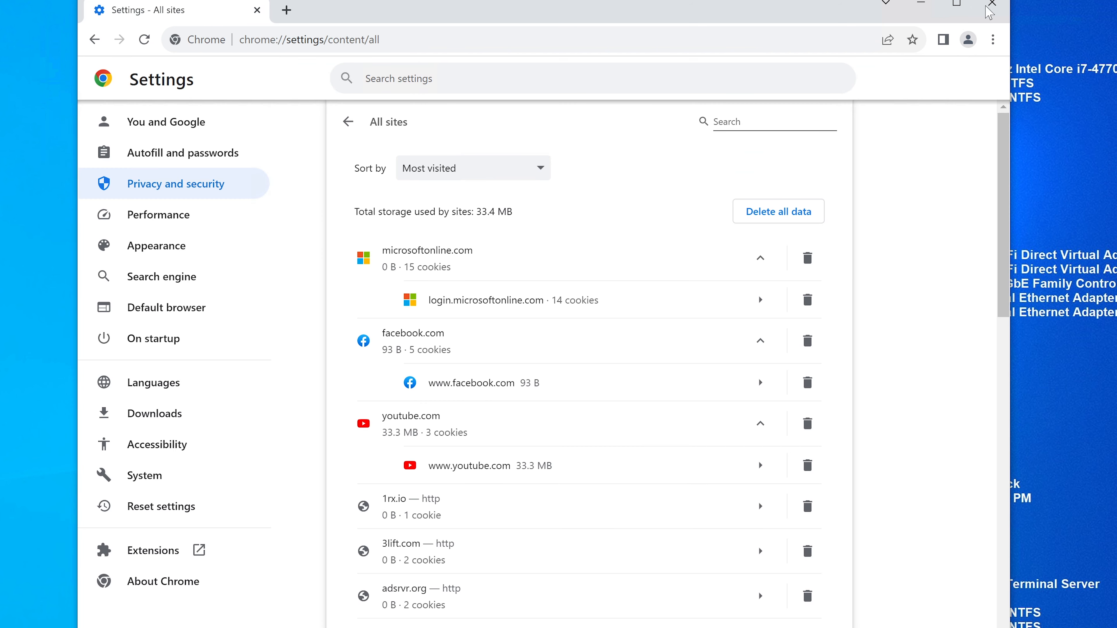
click(922, 5)
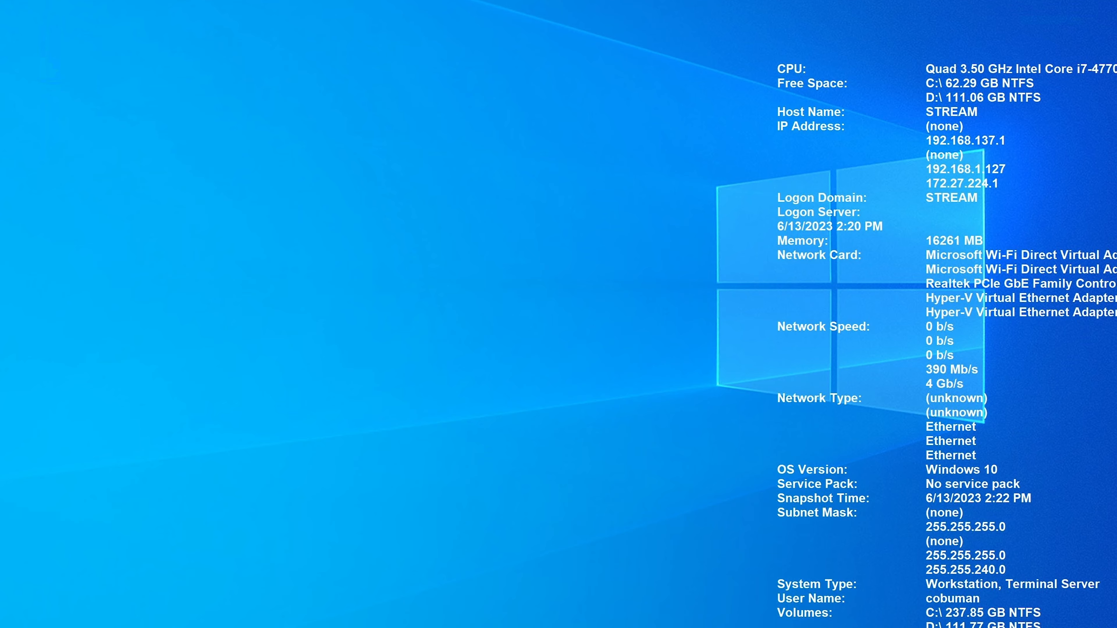
click(549, 627)
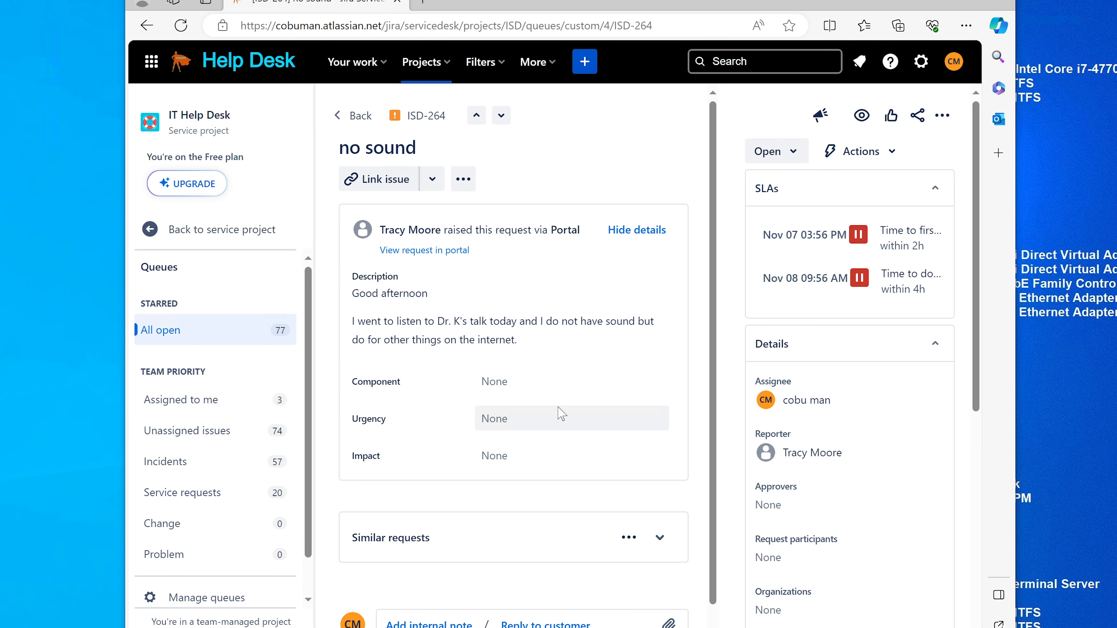
scroll(561, 414, down, 1)
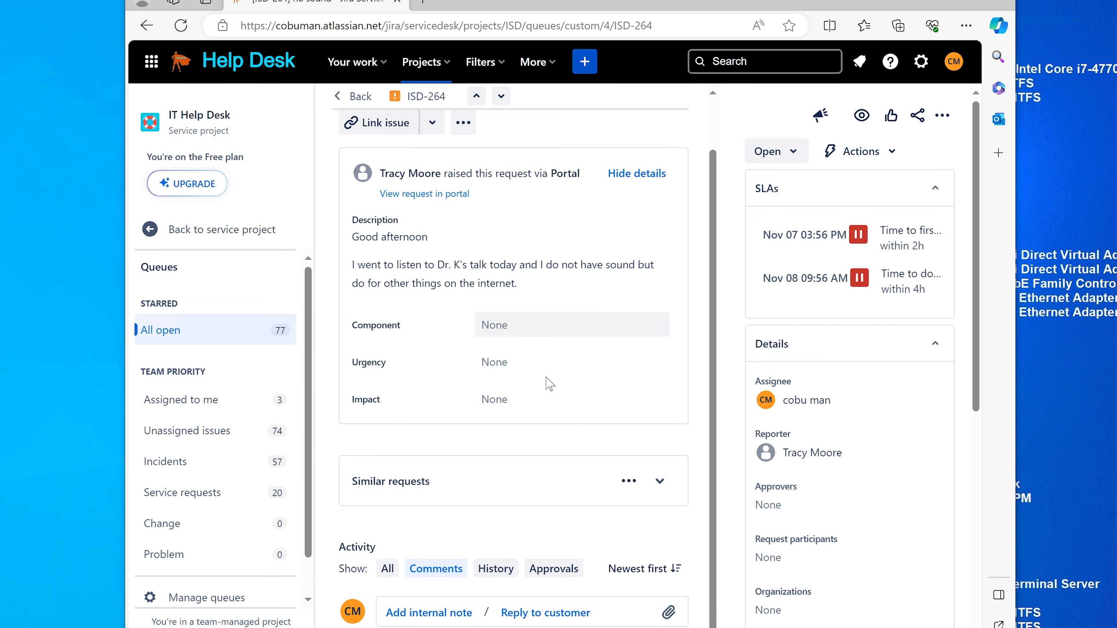
click(552, 613)
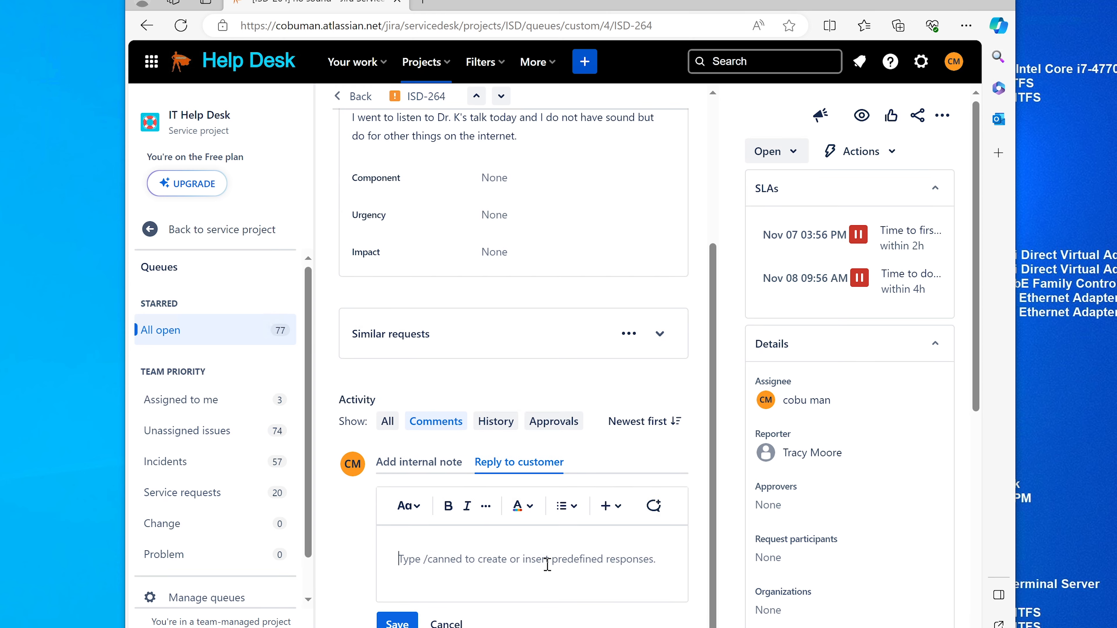
text(When)
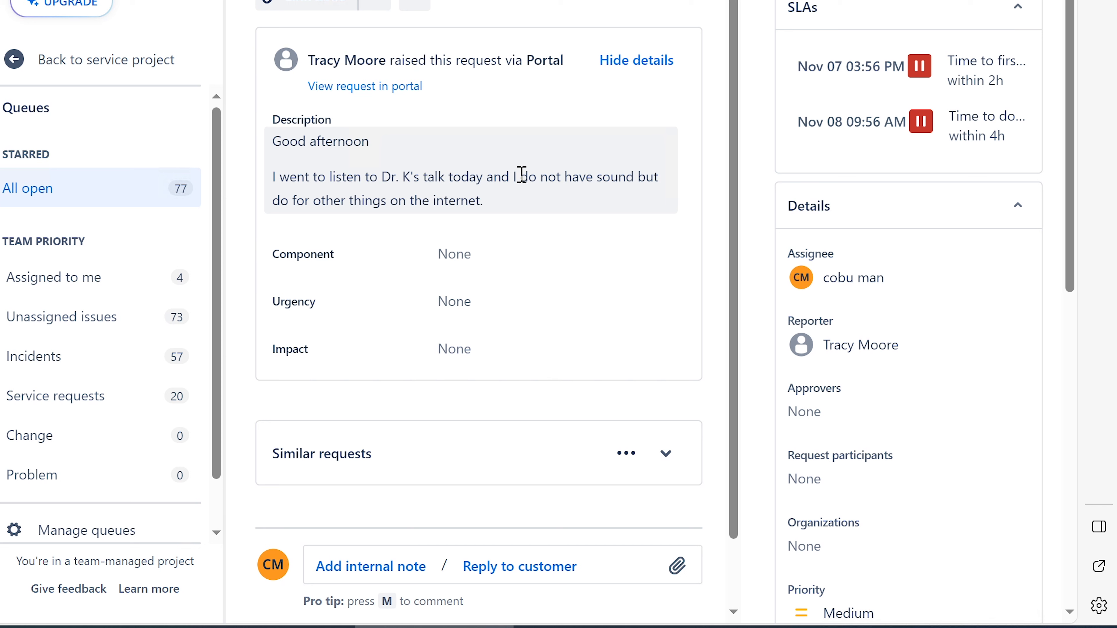
Reread the "no sound" ticket's description, checking which activity lacks sound and where sound still works
drag(520, 176, 655, 180)
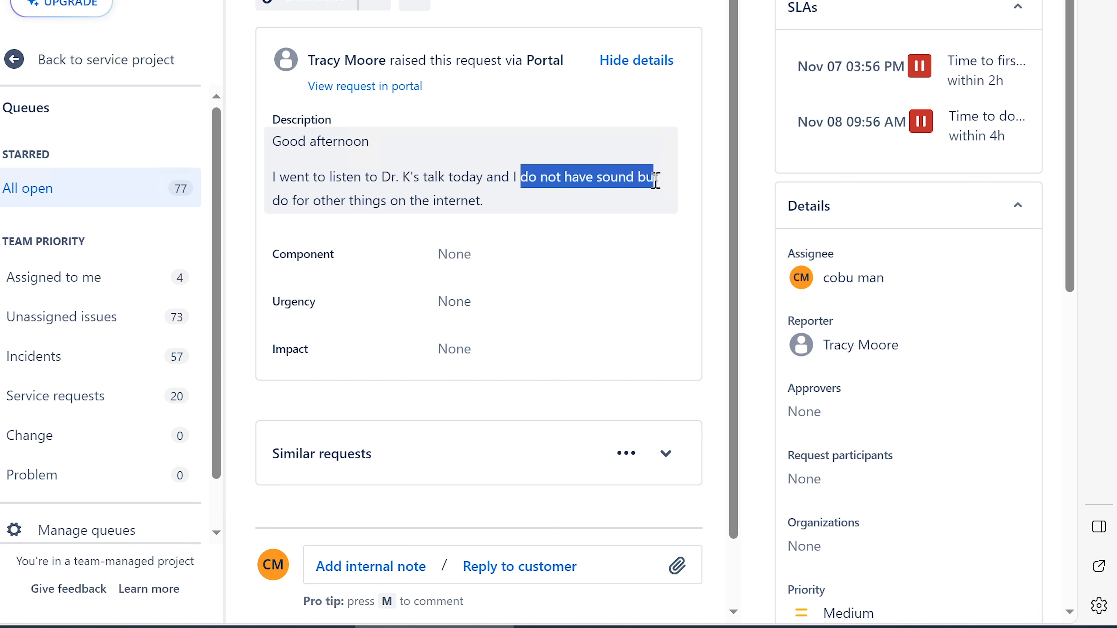
drag(288, 200, 381, 190)
click(499, 177)
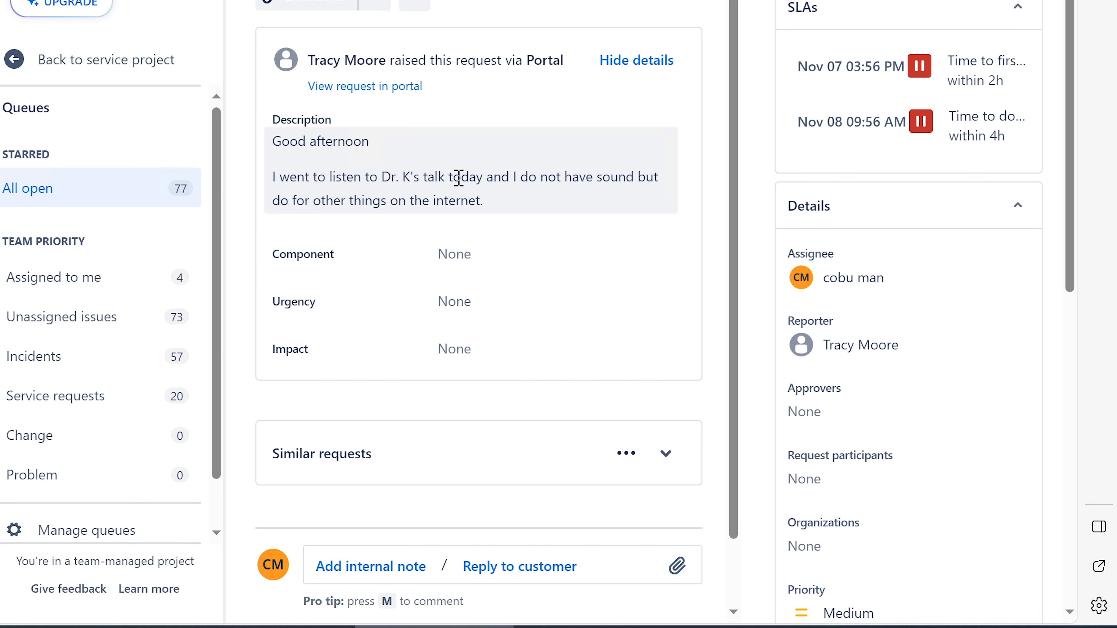
drag(273, 176, 490, 200)
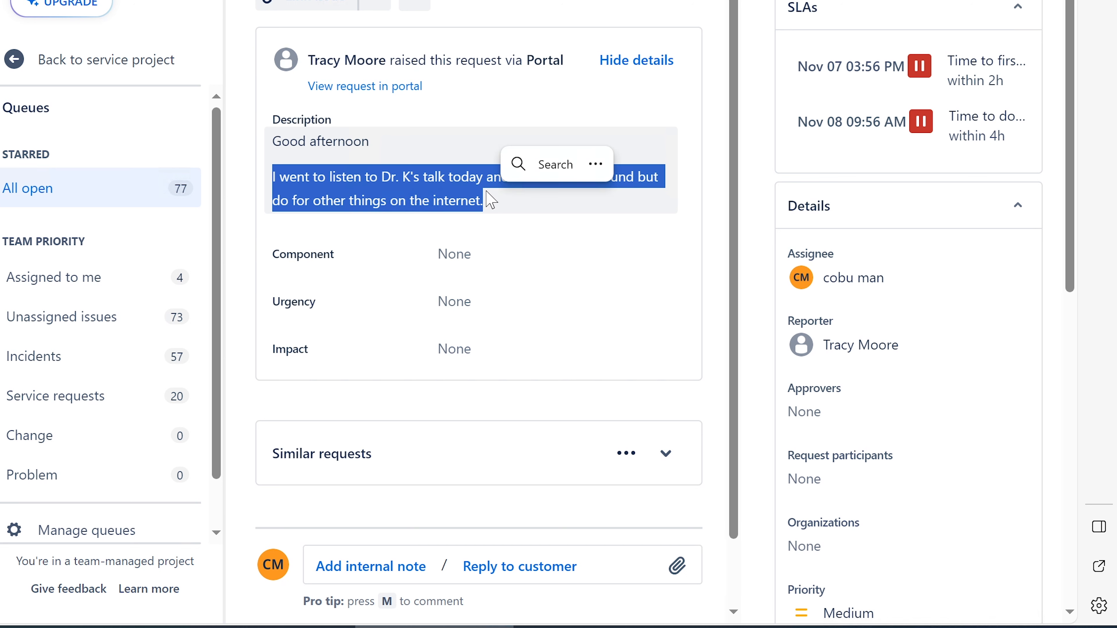
click(488, 200)
drag(272, 201, 492, 204)
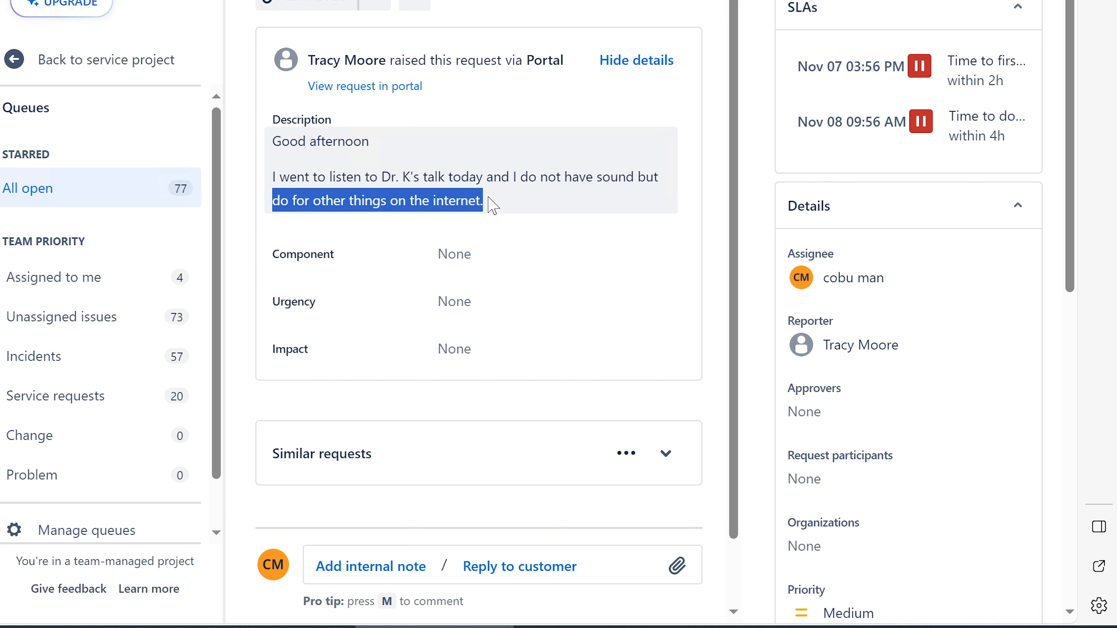
click(467, 173)
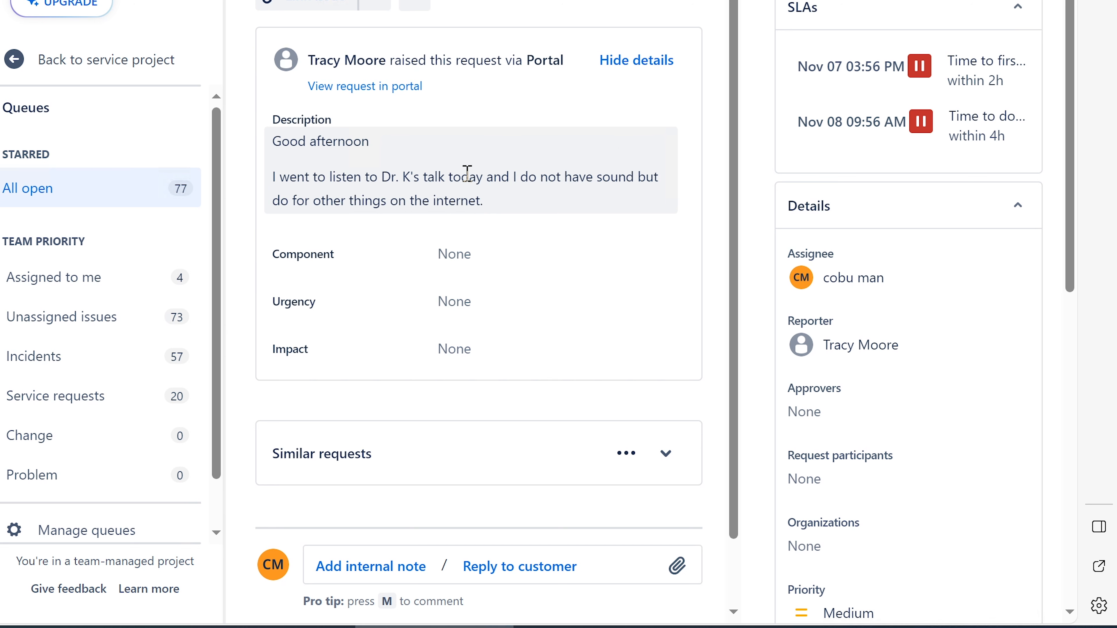
drag(467, 176, 289, 176)
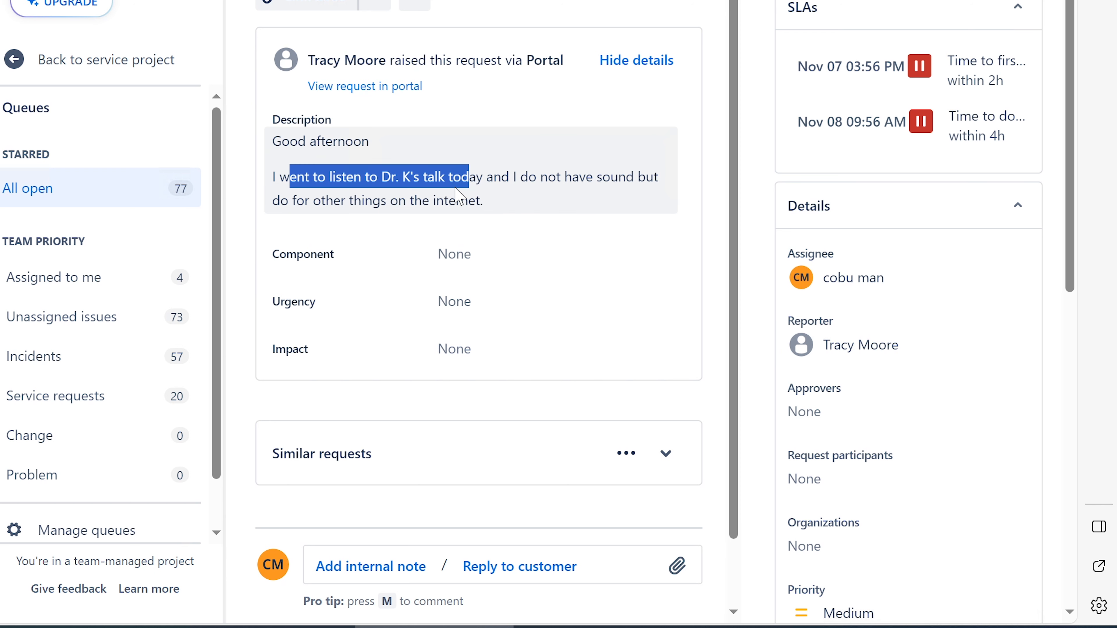
click(465, 180)
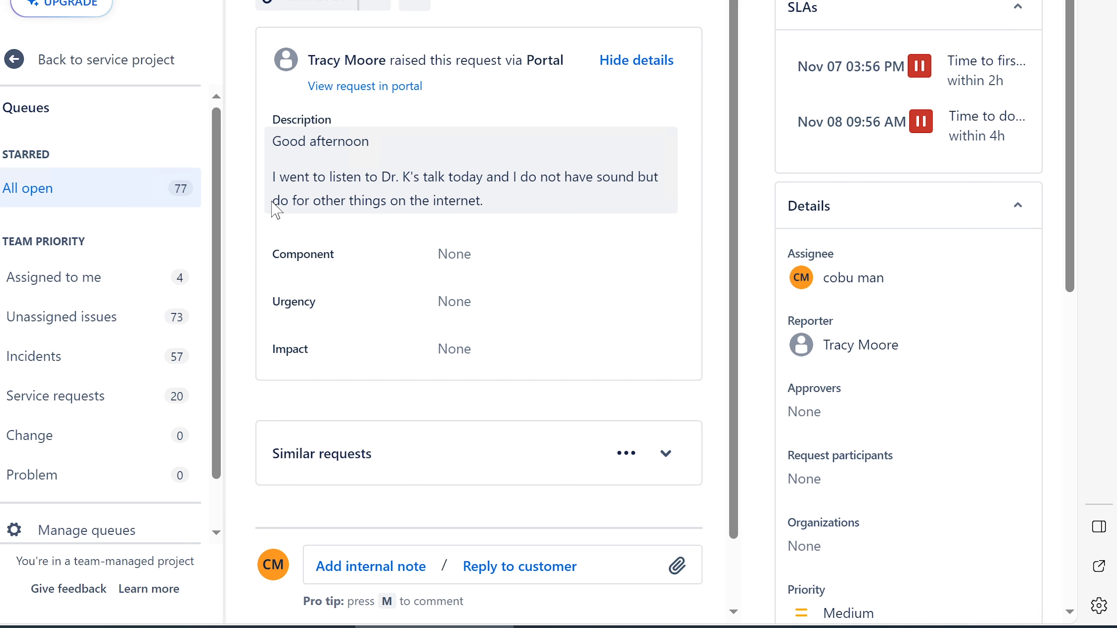
drag(276, 211, 486, 204)
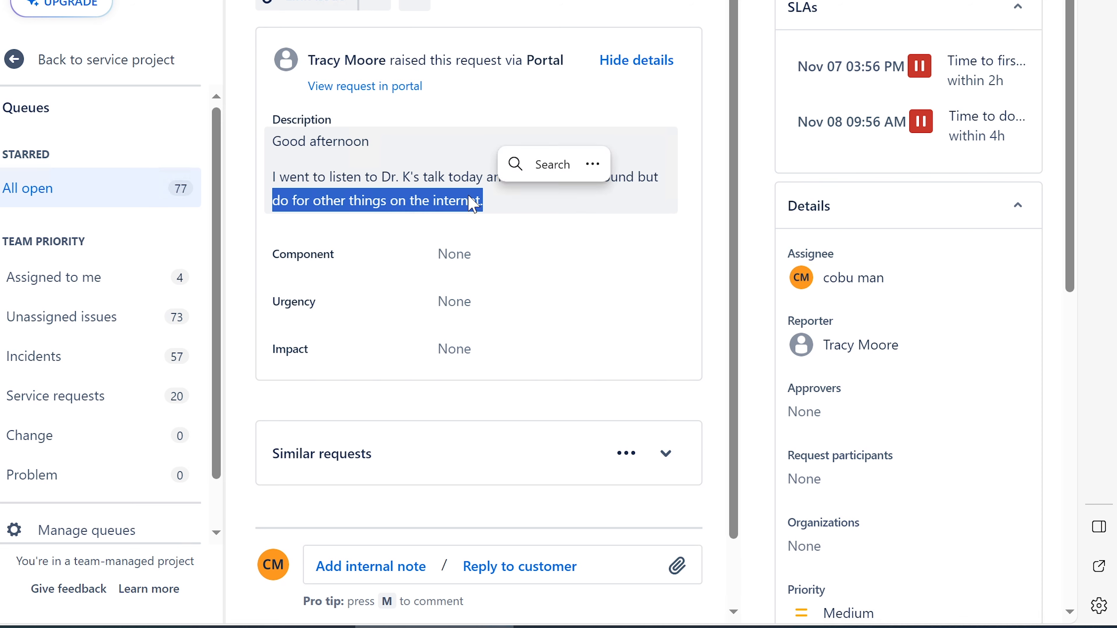
scroll(469, 201, down, 2)
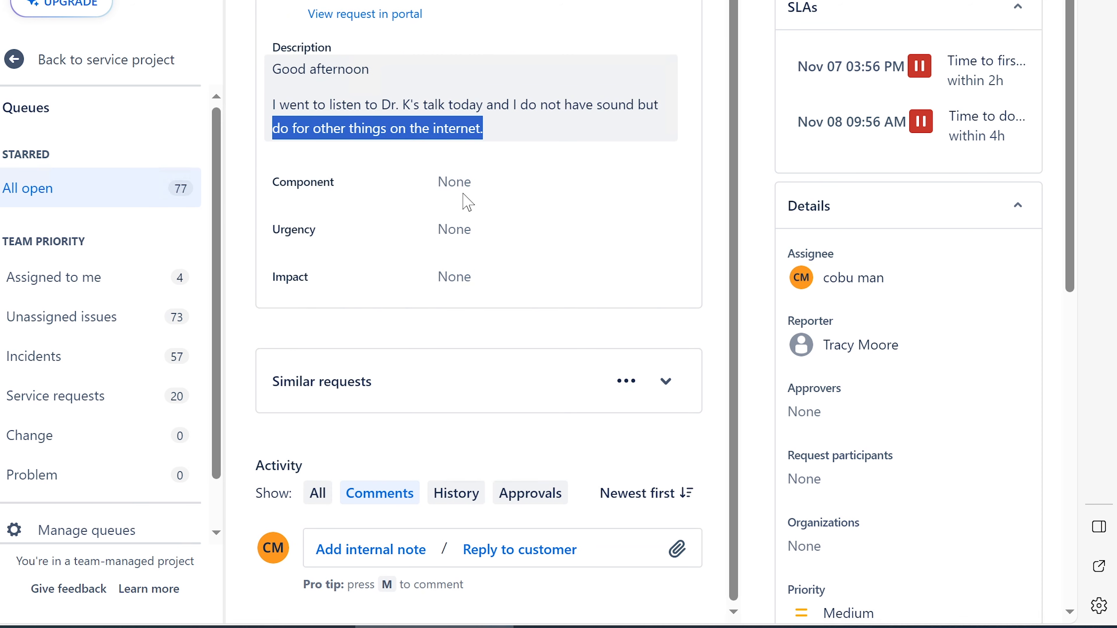
click(309, 107)
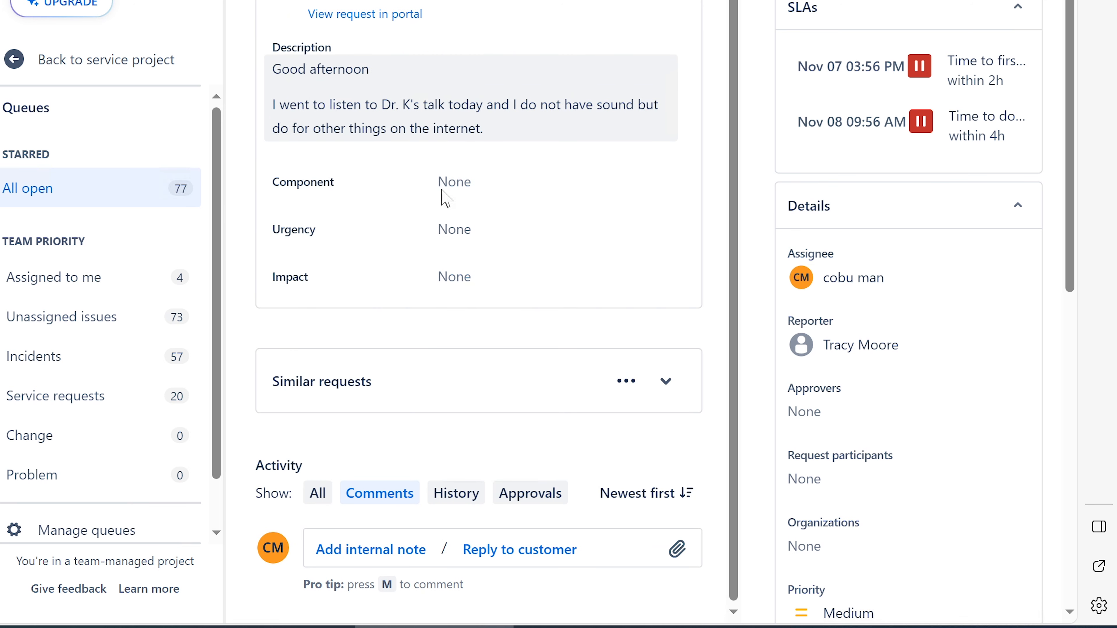
Start a reply to the customer reading "Make sure to check the sound settings specifically for the app used to listen"
click(508, 555)
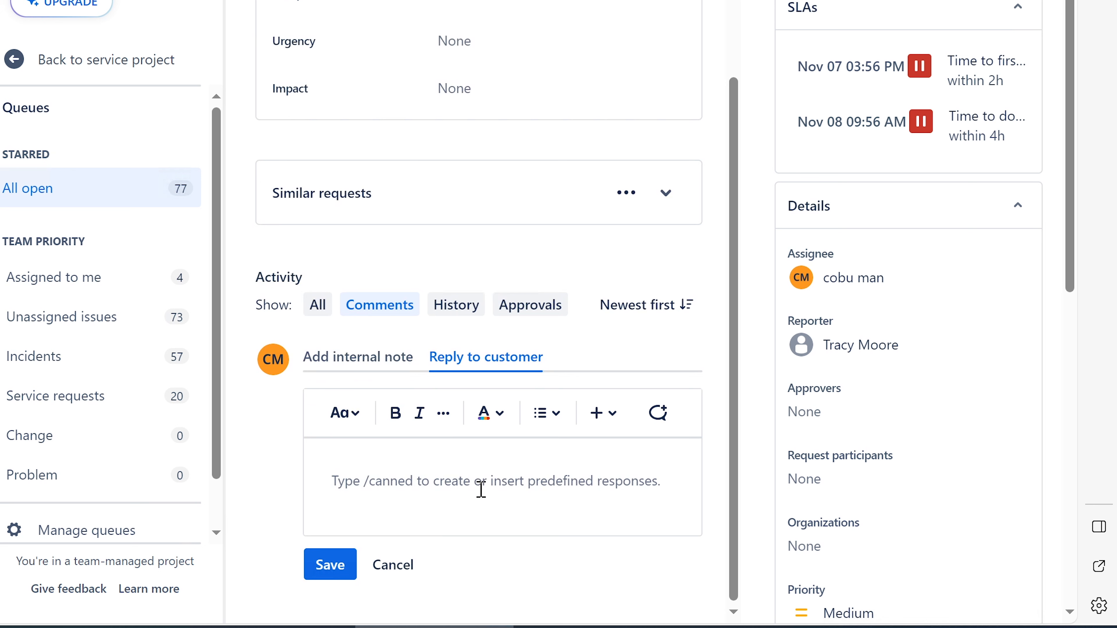
text(Make )
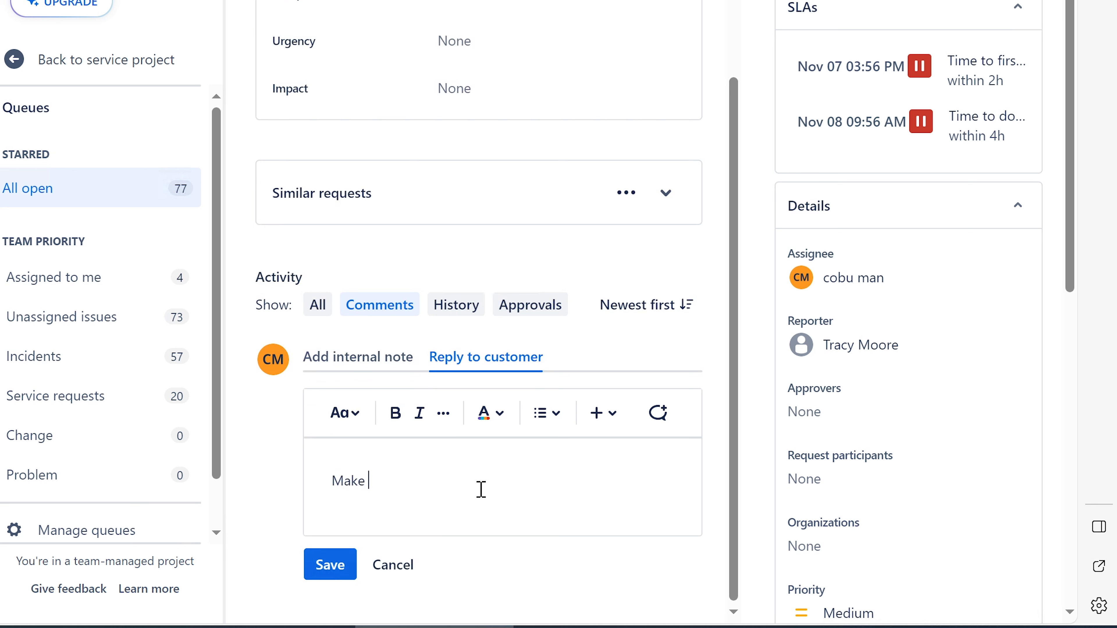
text(sure to check the sound se)
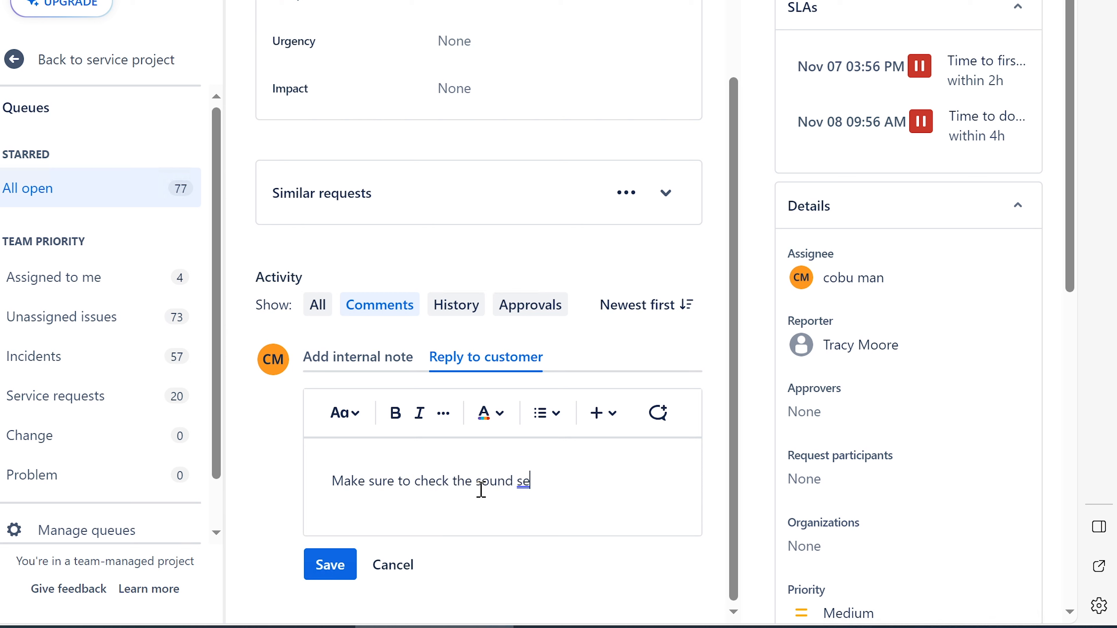
text(tting)
key(BackSpace)
text(s specific)
key(Tab)
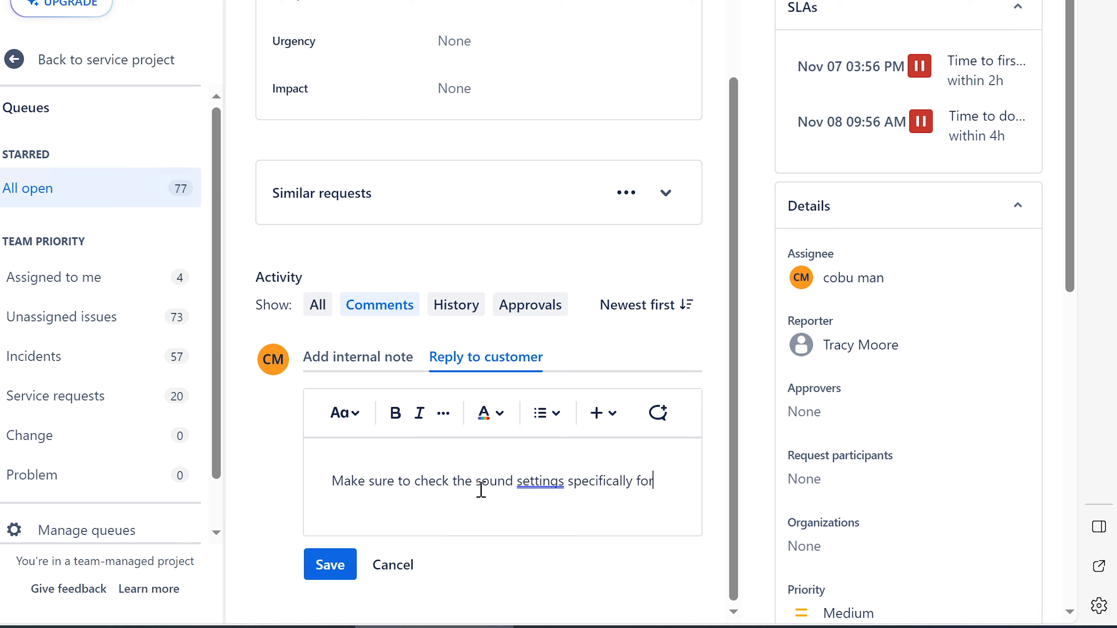
text(the)
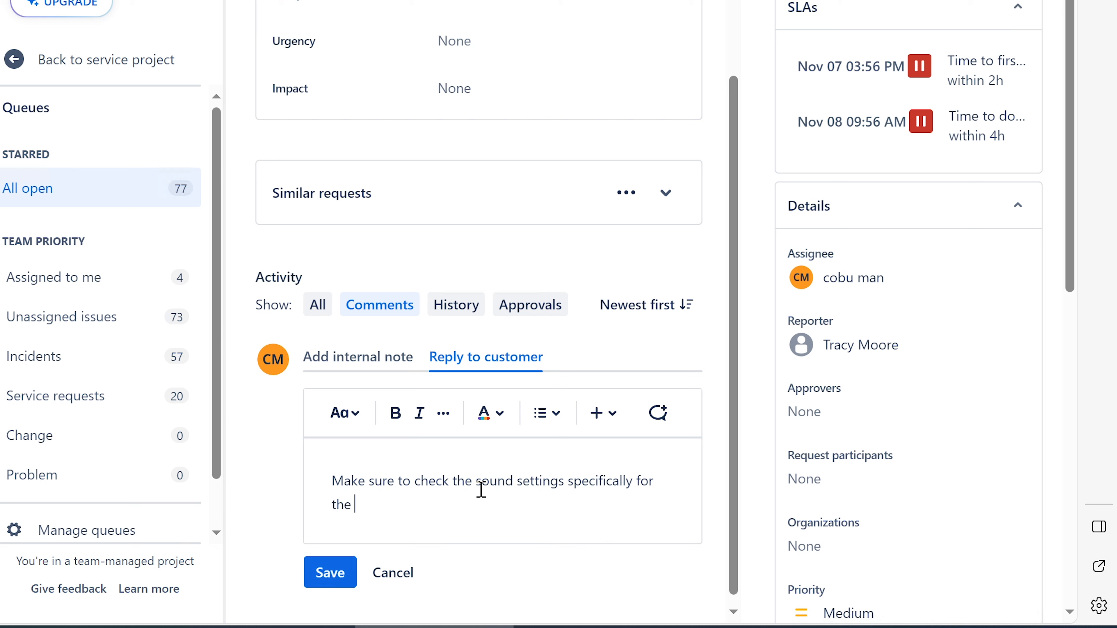
text(app used to listen)
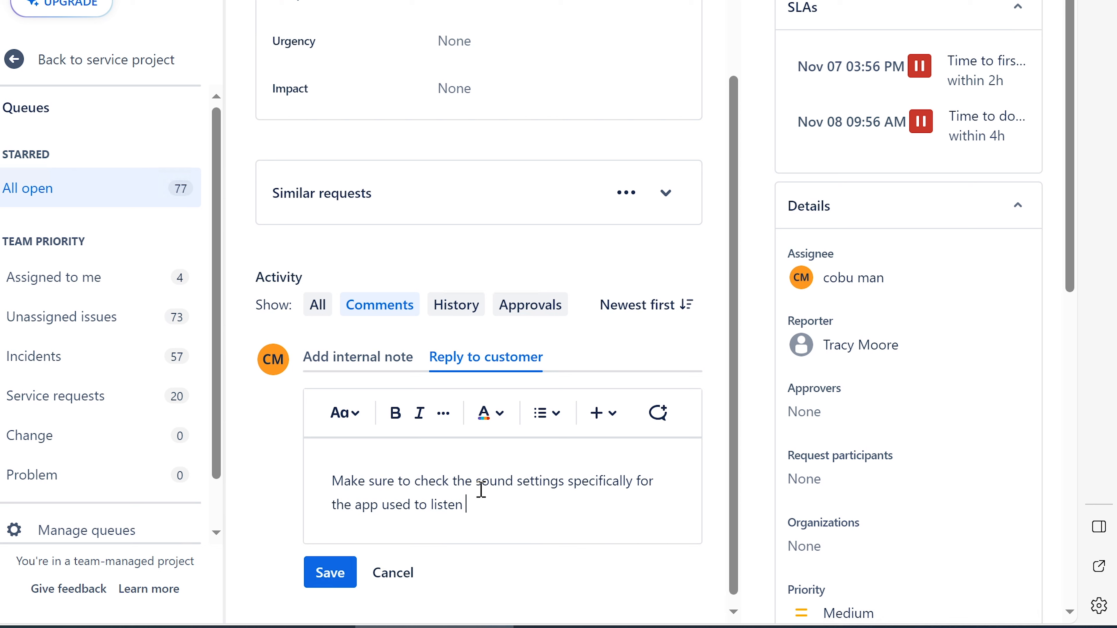
Complete the reply by mentioning the doctor's talk followed by "... i.e. Teams, Zoom, and etc...", and save it to the ticket
text( to dr. Ks talk... i.e. Teams)
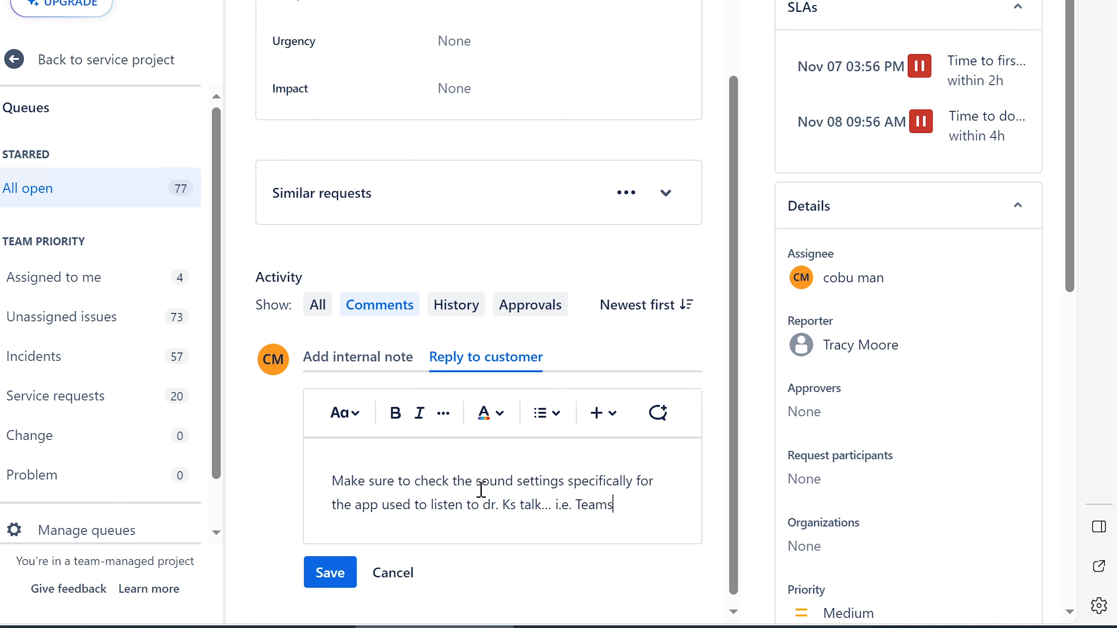
text(, Zoom.)
key(BackSpace)
text(, and etc...)
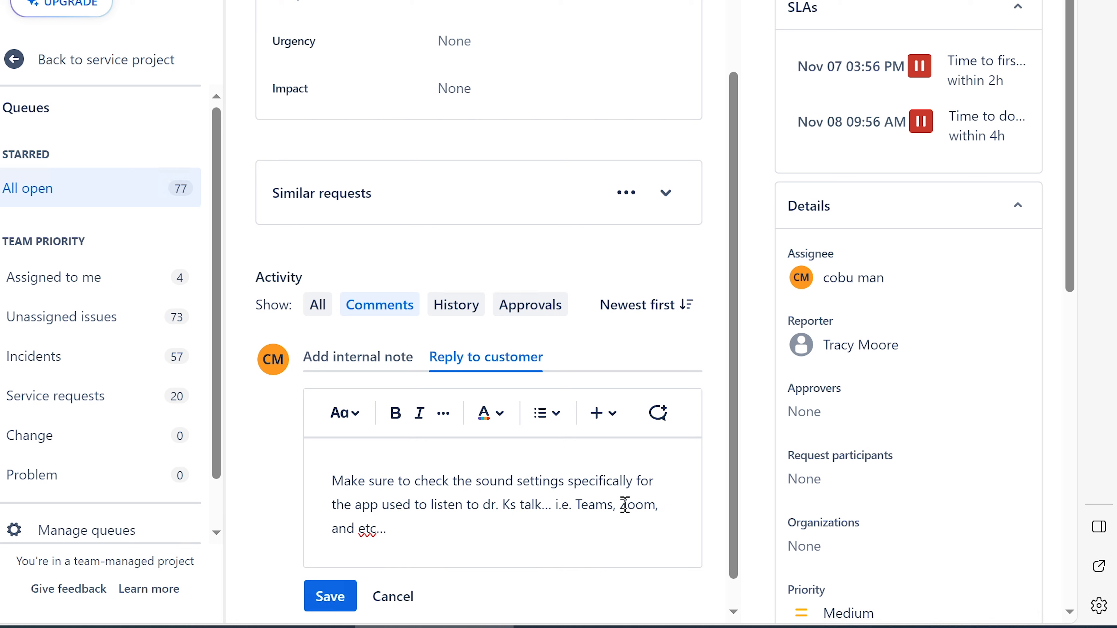
drag(620, 504, 657, 502)
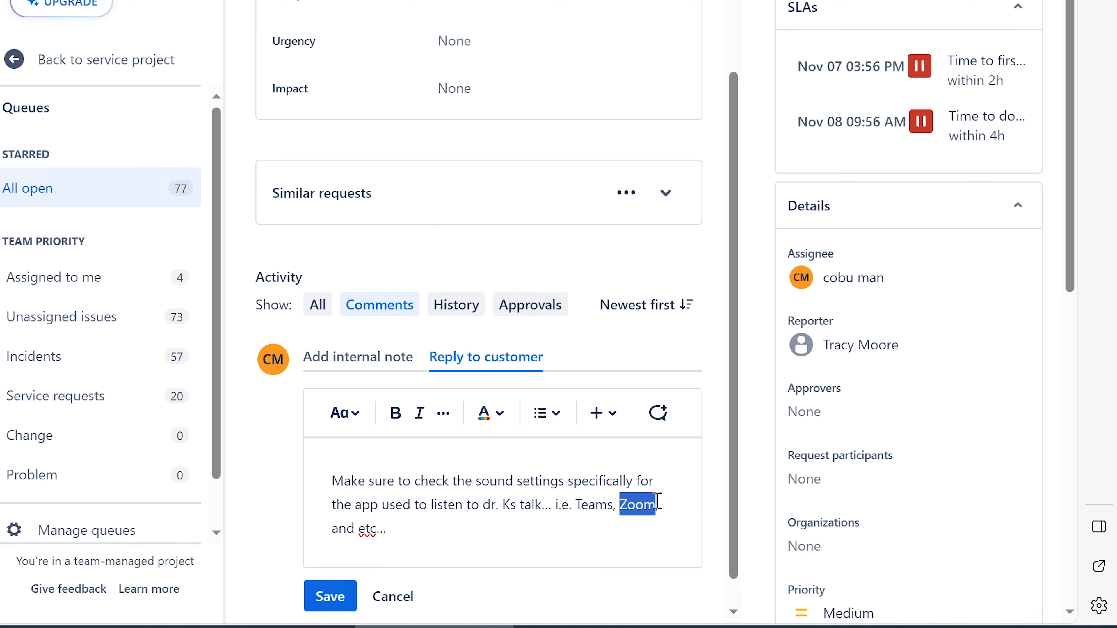
click(582, 504)
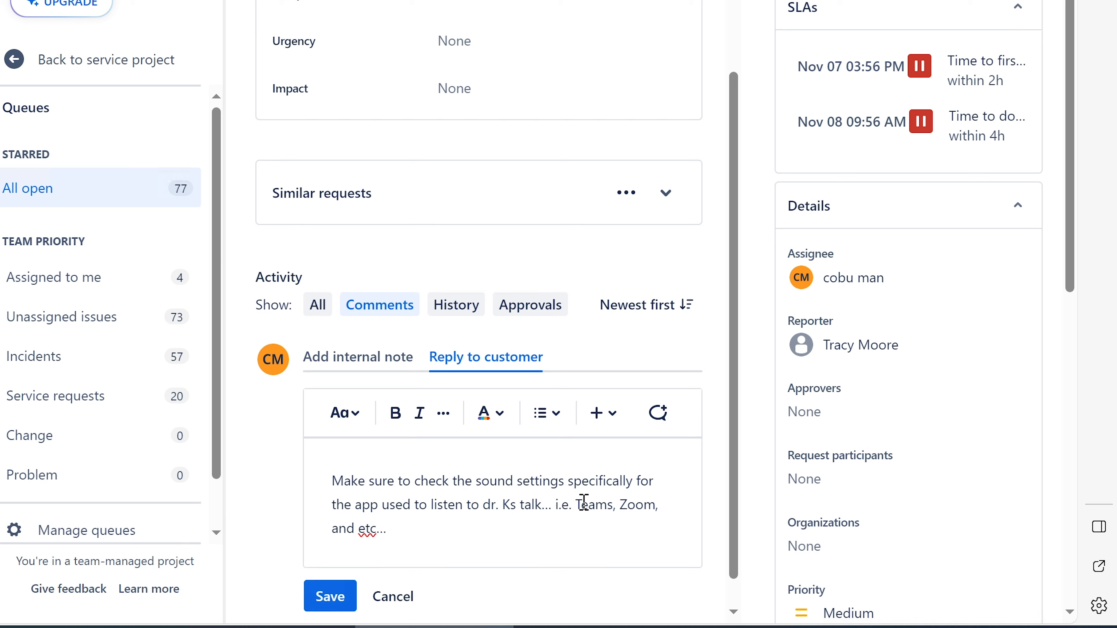
click(330, 596)
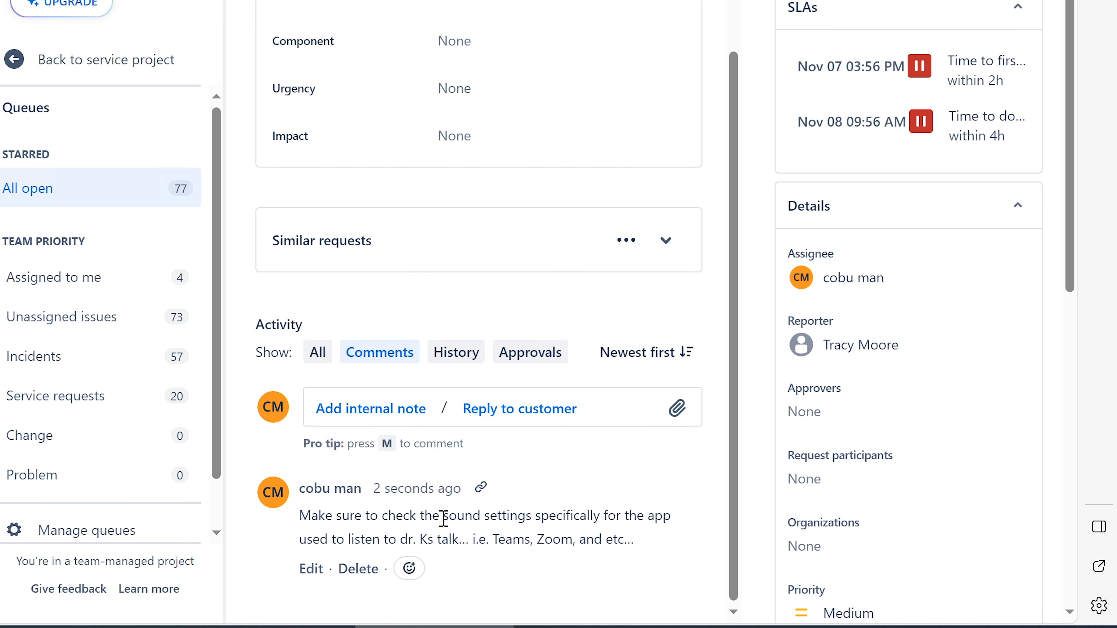
scroll(442, 519, up, 4)
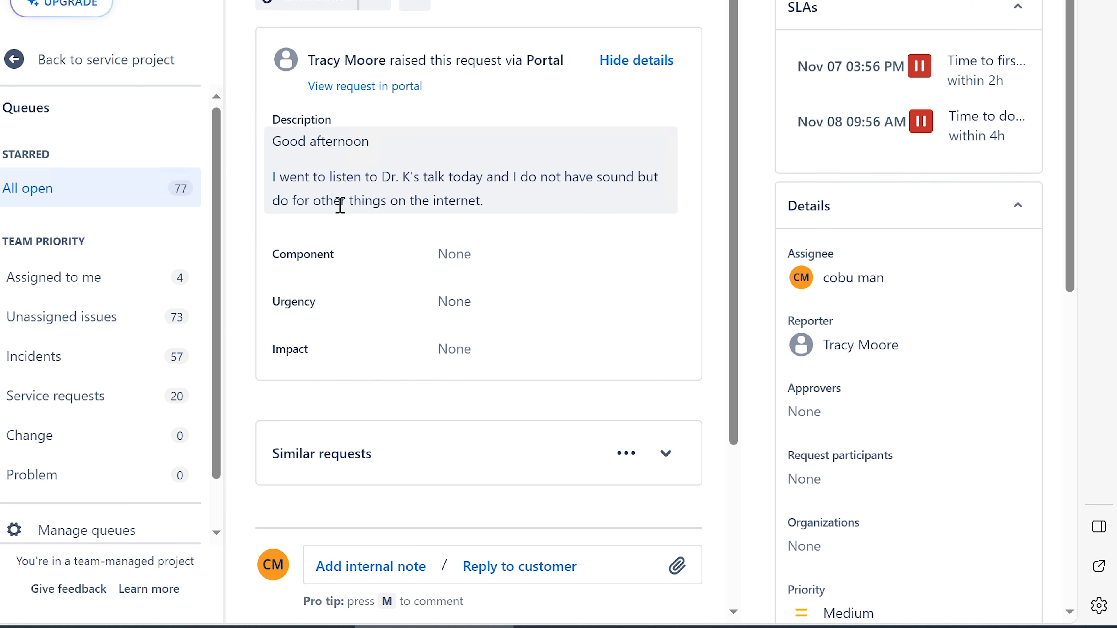